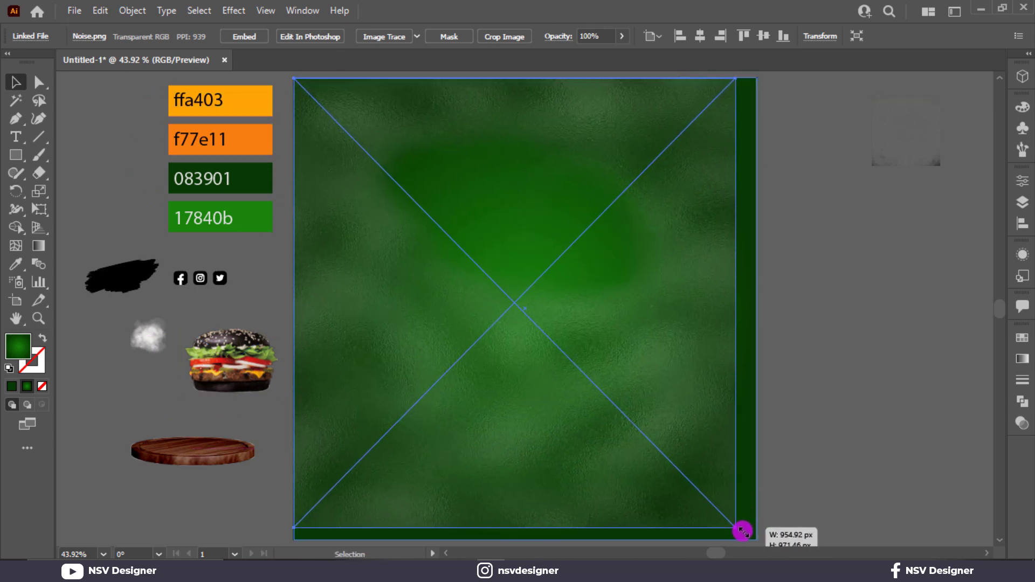
Set the blending mode of the noise image covering the green background to Overlay.
{"action": "left_click", "coordinate": [1024, 363]}
{"action": "left_click", "coordinate": [949, 331]}
{"action": "left_click", "coordinate": [863, 352]}
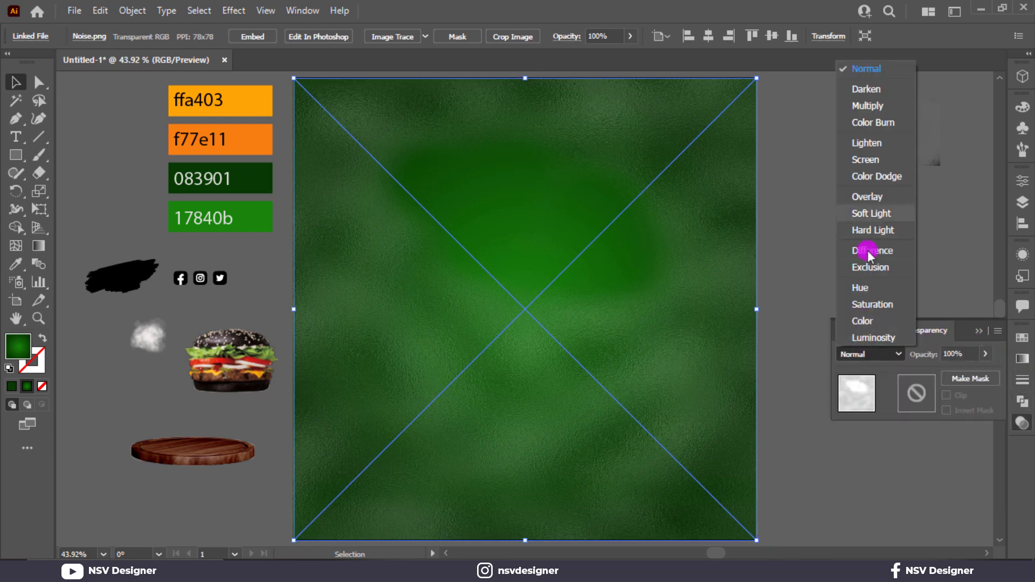
{"action": "left_click", "coordinate": [860, 195]}
Bring the smoke image to the front, move it onto the artboard and enlarge it to cover the whole artboard.
{"action": "right_click", "coordinate": [156, 340]}
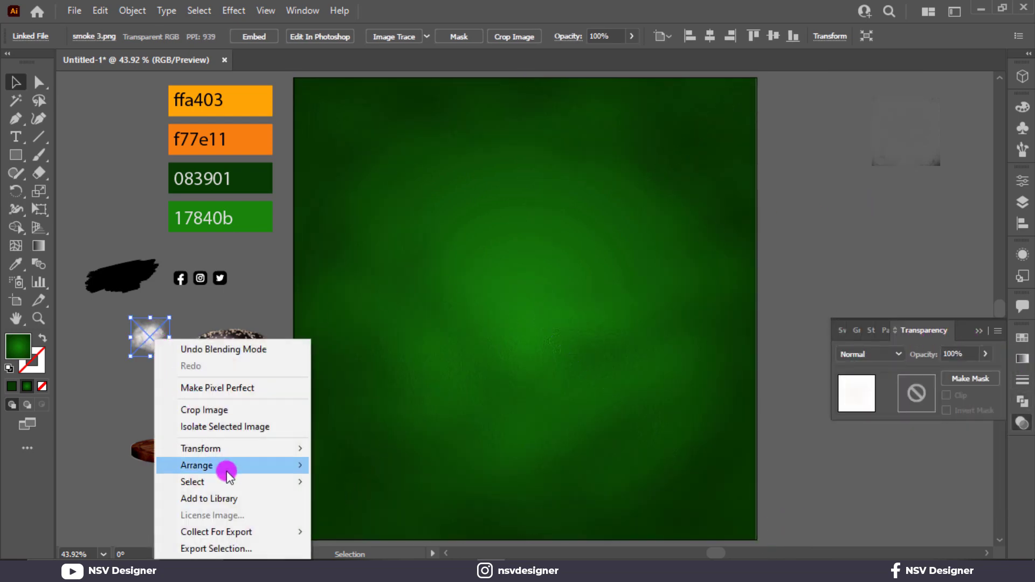
{"action": "mouse_move", "coordinate": [148, 399]}
{"action": "left_click", "coordinate": [318, 463]}
{"action": "left_click_drag", "start_coordinate": [154, 339], "coordinate": [759, 479]}
Set the smoke image's blending mode to Overlay and deselect it.
{"action": "left_click", "coordinate": [854, 354]}
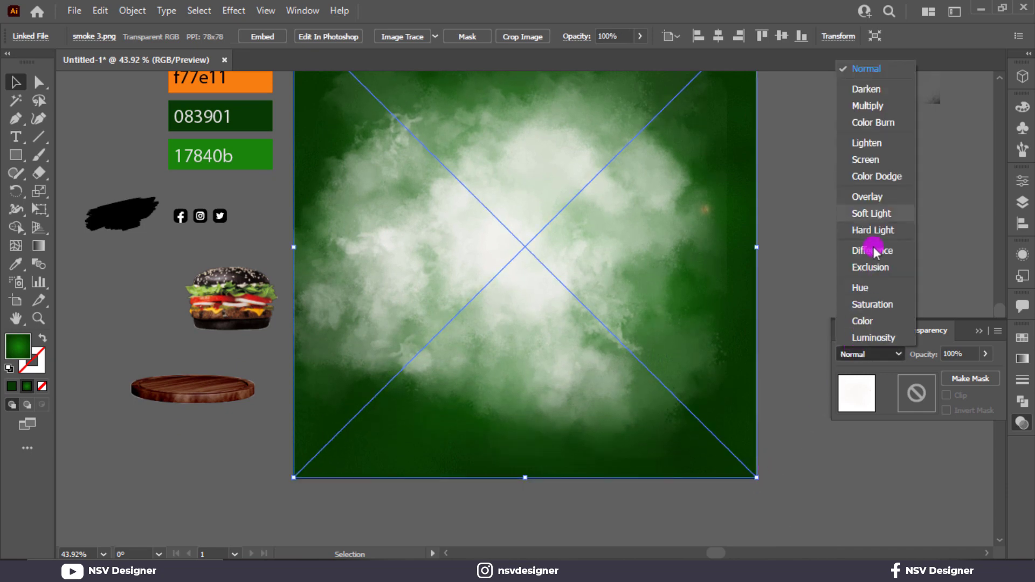
{"action": "left_click", "coordinate": [885, 197]}
{"action": "key", "text": "ctrl+0"}
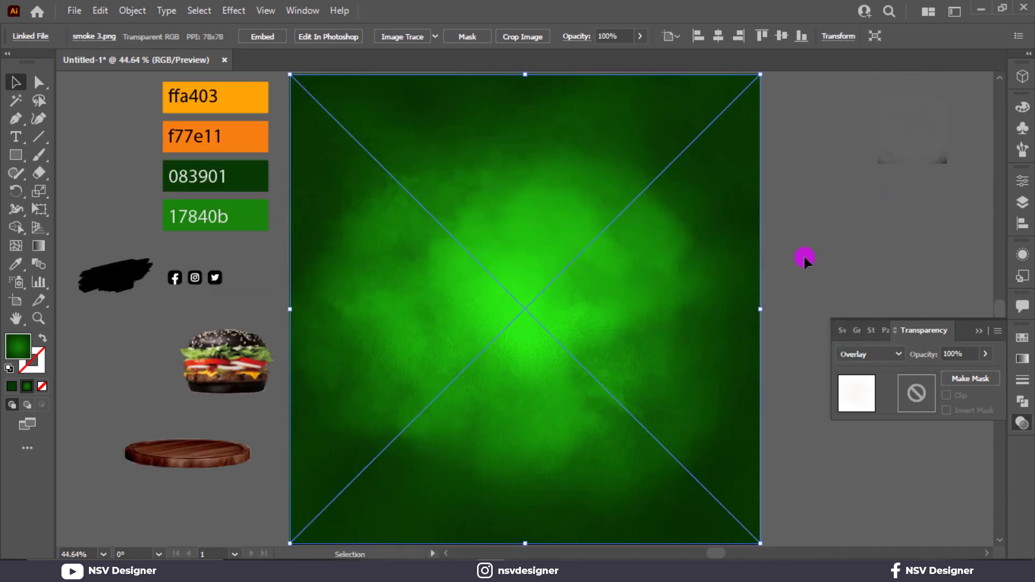
{"action": "left_click", "coordinate": [928, 309]}
{"action": "left_click", "coordinate": [906, 311]}
Draw a rectangle about 786 px tall from the artboard's upper edge and center it horizontally on the artboard.
{"action": "left_click", "coordinate": [15, 155]}
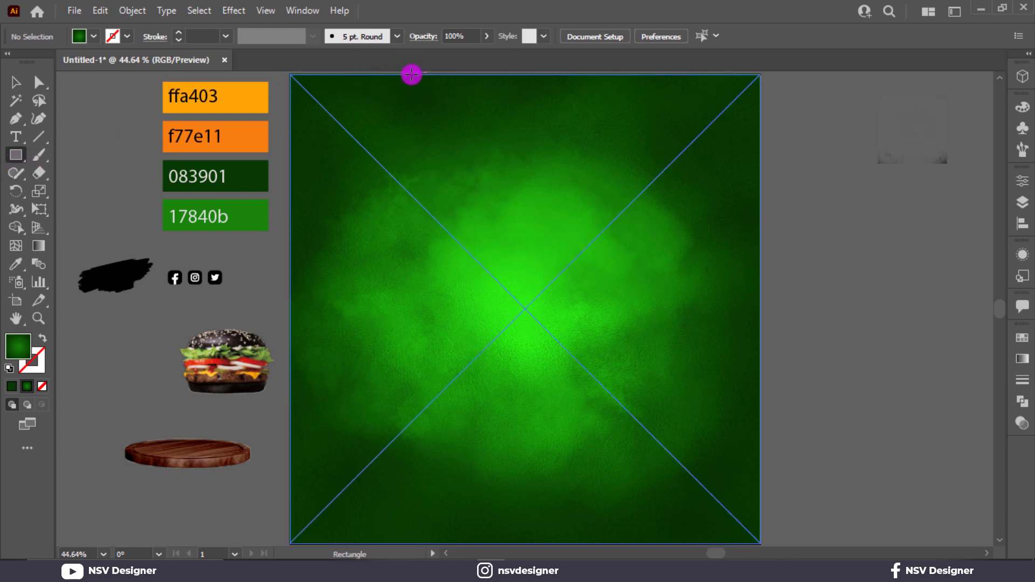
{"action": "mouse_move", "coordinate": [412, 75]}
{"action": "left_mouse_down"}
{"action": "mouse_move", "coordinate": [597, 407]}
{"action": "mouse_move", "coordinate": [647, 432]}
{"action": "mouse_move", "coordinate": [640, 444]}
{"action": "left_mouse_up"}
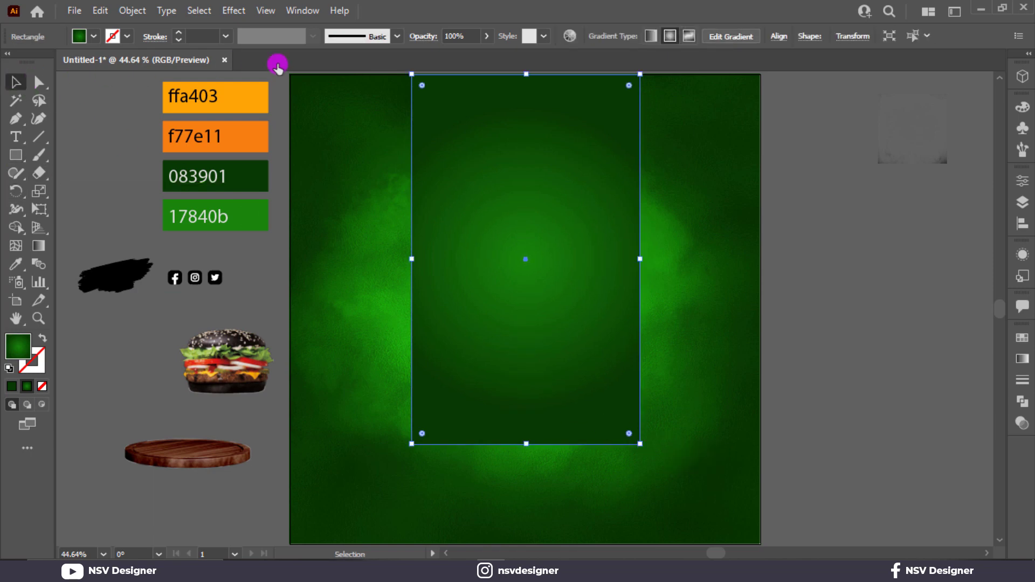
{"action": "left_click", "coordinate": [777, 37]}
{"action": "left_click", "coordinate": [652, 78]}
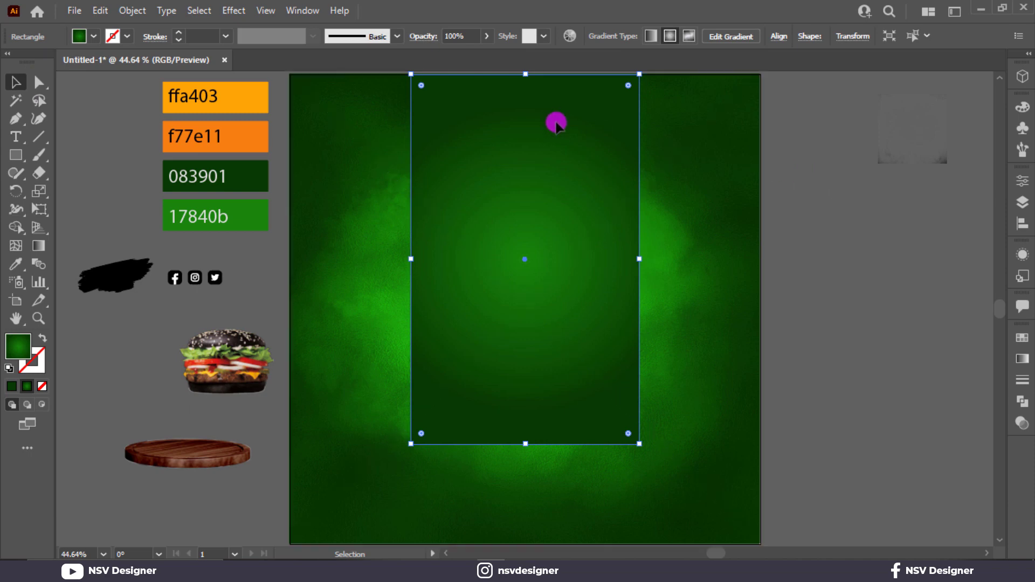
Fill the rectangle with white.
{"action": "left_click", "coordinate": [93, 37]}
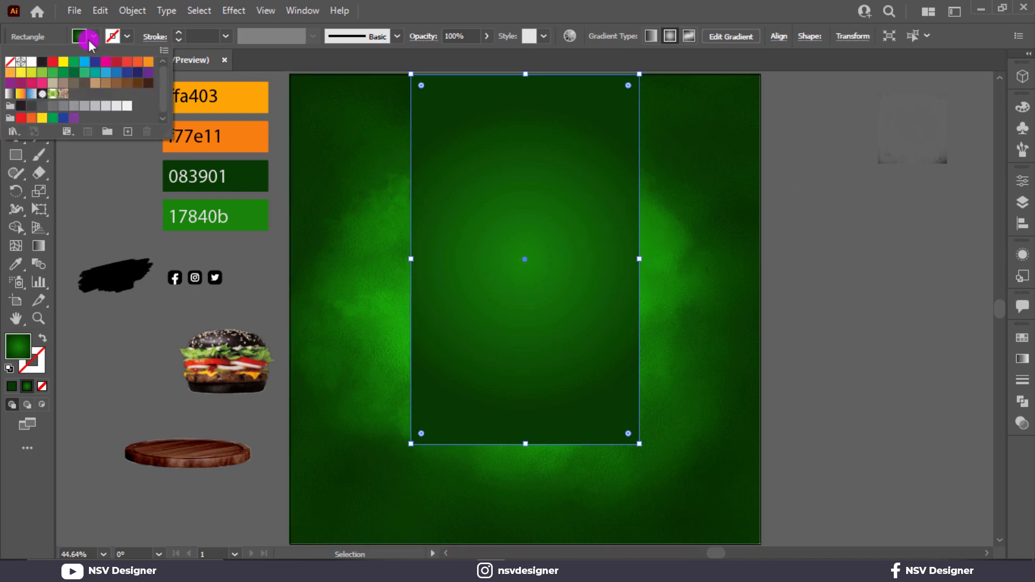
{"action": "left_click", "coordinate": [28, 63]}
{"action": "left_click", "coordinate": [798, 356]}
Widen the white rectangle symmetrically to about 598 px and extend its lower edge slightly downward.
{"action": "left_click", "coordinate": [478, 375]}
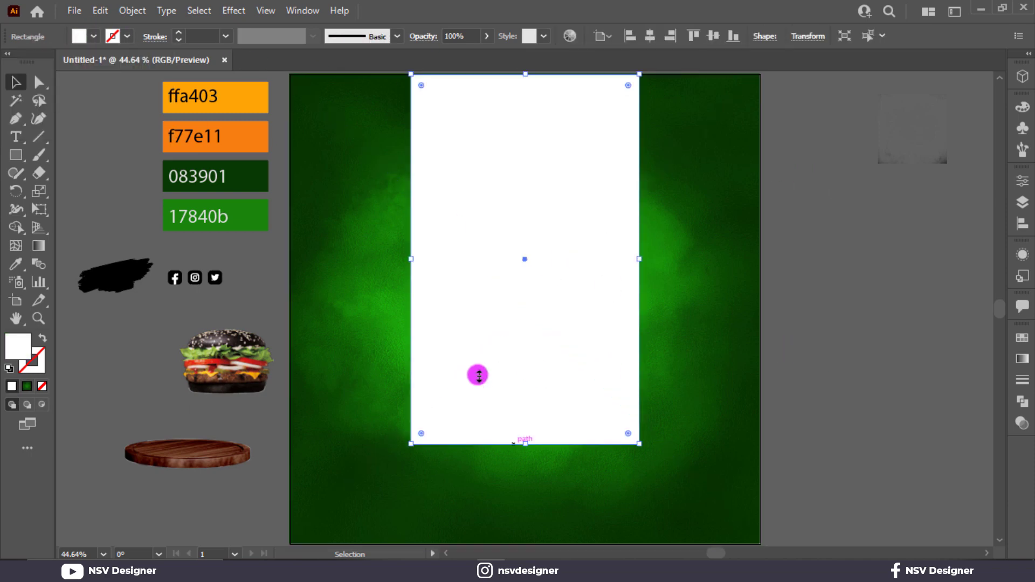
{"action": "left_click_drag", "start_coordinate": [640, 260], "coordinate": [666, 267]}
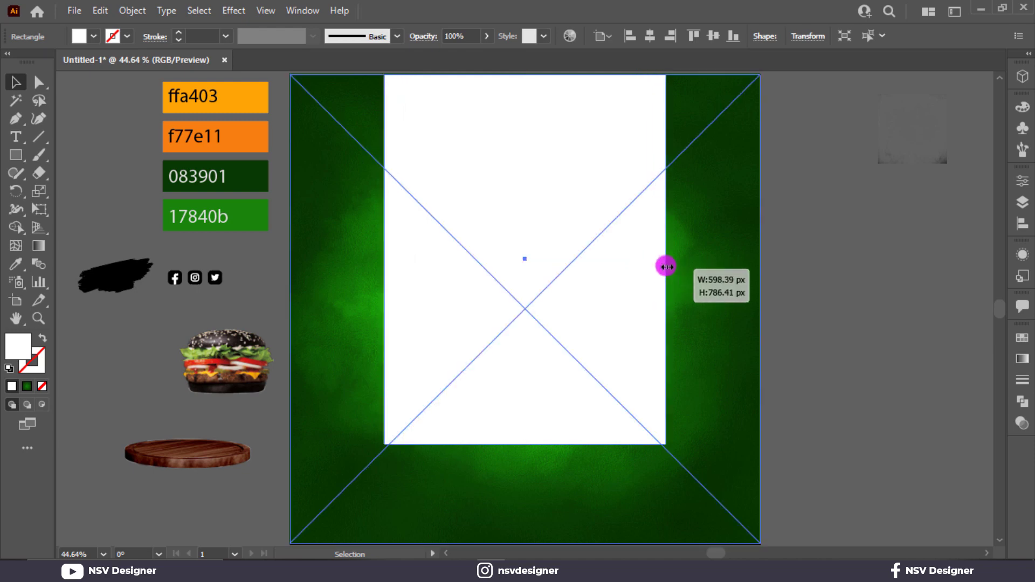
{"action": "left_click_drag", "start_coordinate": [524, 445], "coordinate": [524, 465]}
{"action": "left_click", "coordinate": [359, 447]}
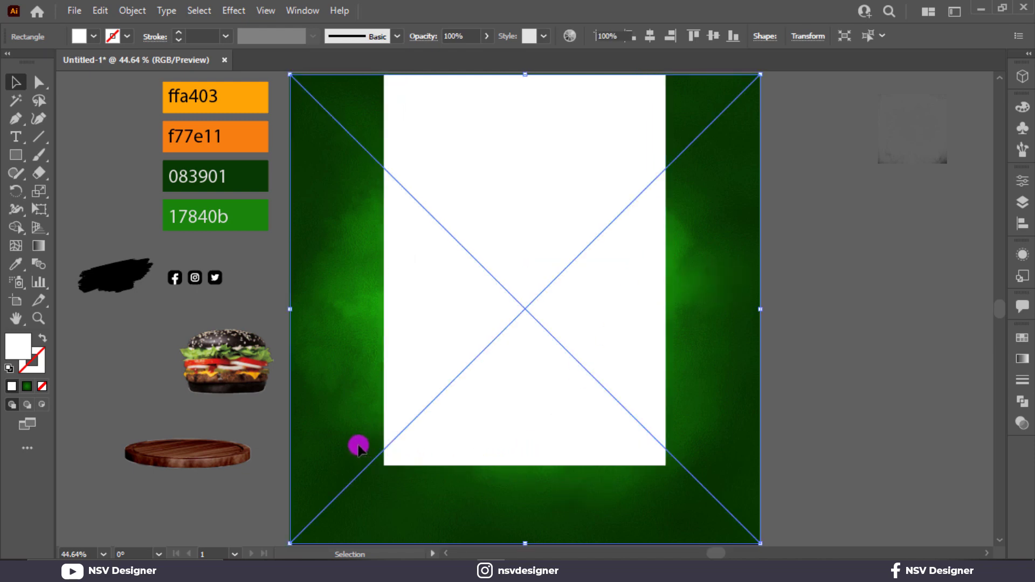
{"action": "left_click", "coordinate": [270, 391]}
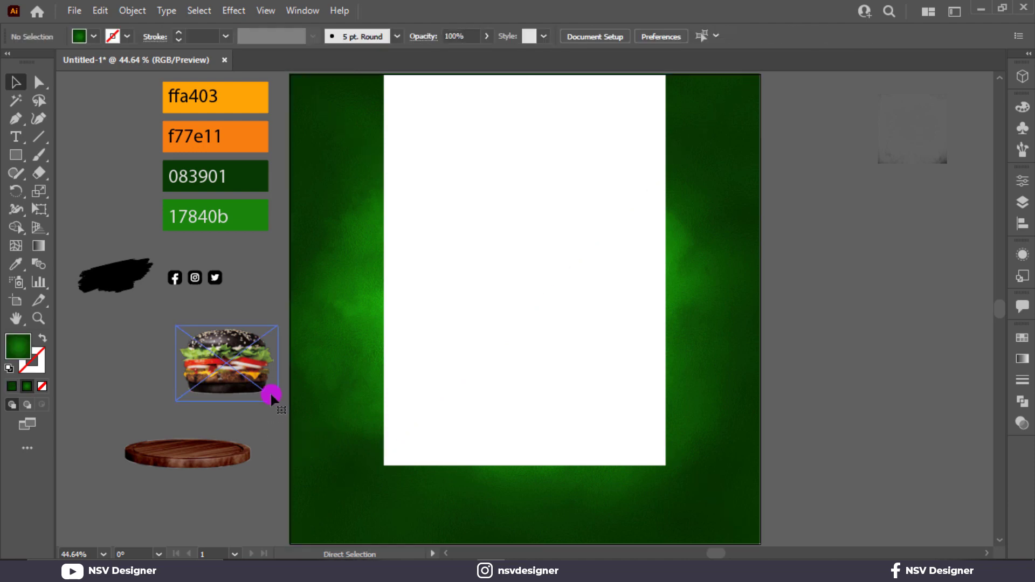
{"action": "left_click_drag", "start_coordinate": [674, 483], "coordinate": [635, 441]}
{"action": "key", "text": "ctrl+z"}
{"action": "left_click", "coordinate": [695, 464]}
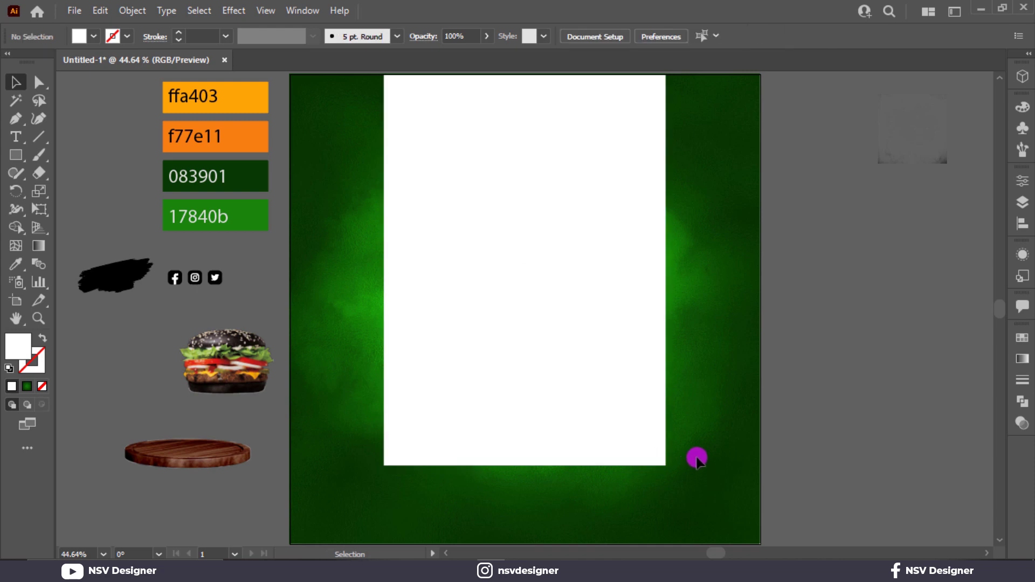
Round the two lower corners of the white rectangle slightly, leaving the upper corners square.
{"action": "left_click_drag", "start_coordinate": [338, 488], "coordinate": [351, 501]}
{"action": "left_click", "coordinate": [606, 480]}
{"action": "key", "text": "a"}
{"action": "left_click_drag", "start_coordinate": [396, 453], "coordinate": [405, 438]}
{"action": "key", "text": "v"}
{"action": "left_click", "coordinate": [519, 482]}
Create an inner copy of the white rectangle with Offset Path, using an offset of -18 px and Miter joins.
{"action": "left_click", "coordinate": [440, 332]}
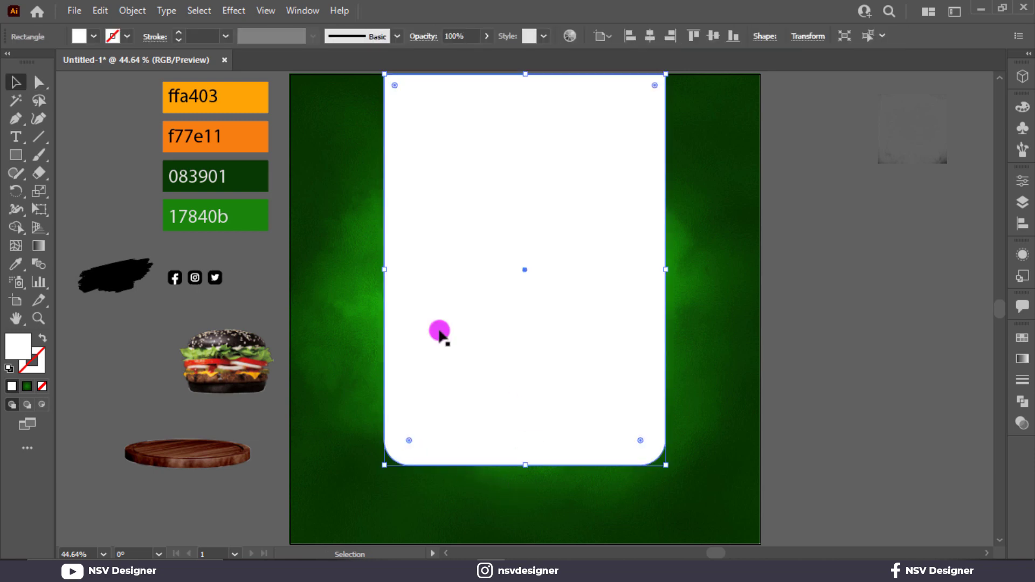
{"action": "left_click", "coordinate": [132, 11]}
{"action": "mouse_move", "coordinate": [220, 366]}
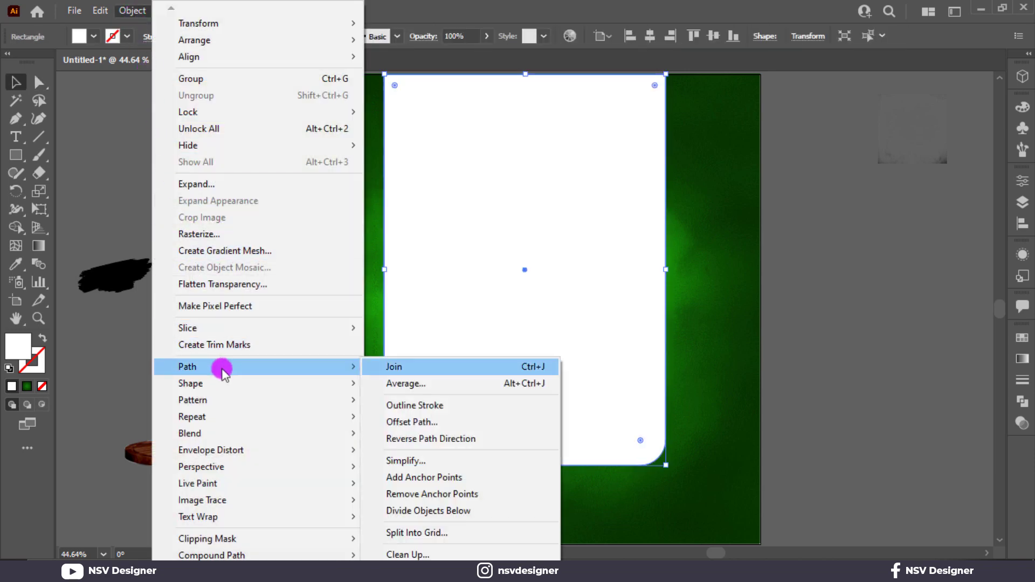
{"action": "left_click", "coordinate": [459, 423]}
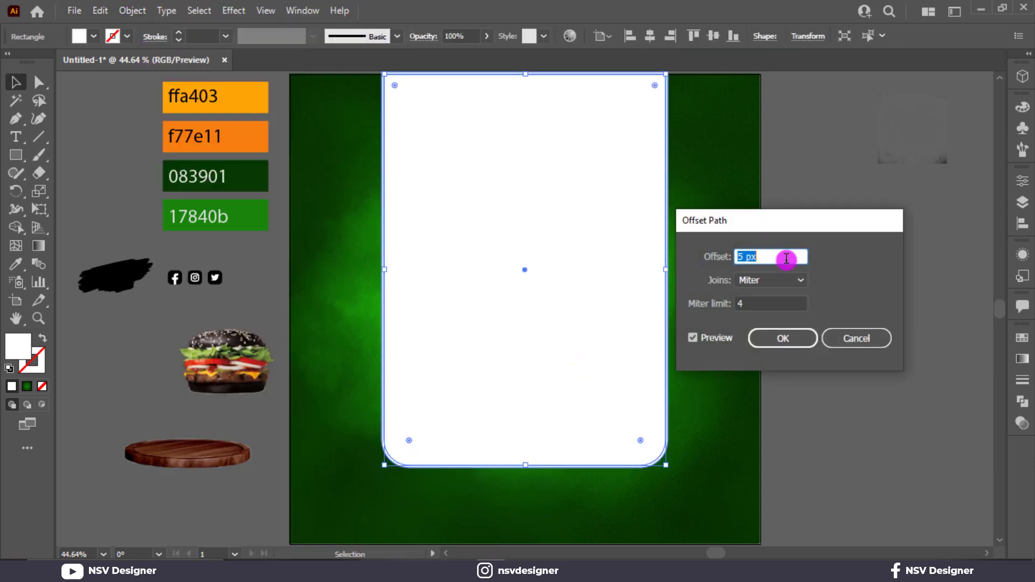
{"action": "key", "text": "BackSpace"}
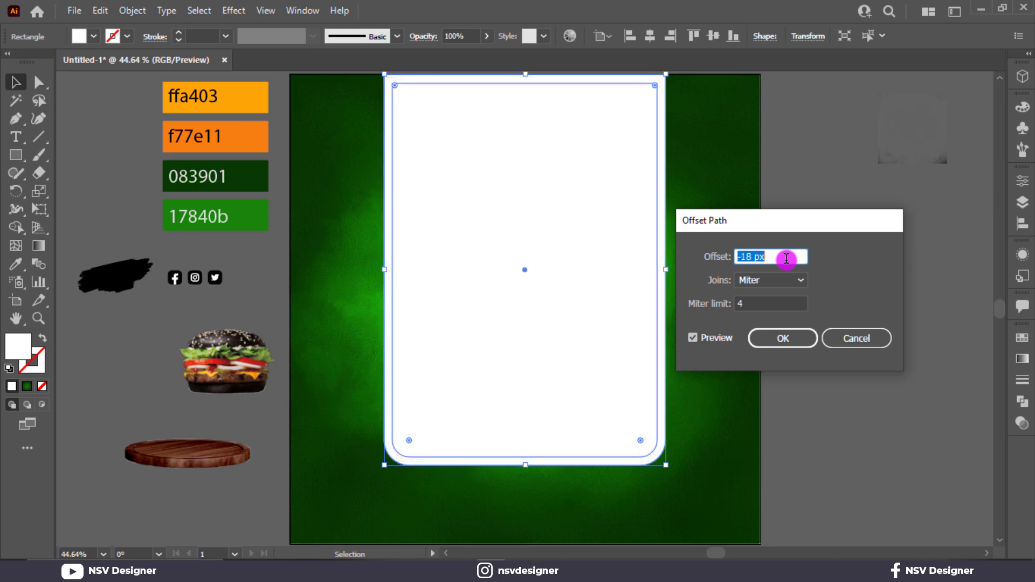
{"action": "left_click", "coordinate": [783, 338]}
Move the inner shape's two upper anchor points together upward, toward the artboard's upper edge.
{"action": "left_click", "coordinate": [38, 84]}
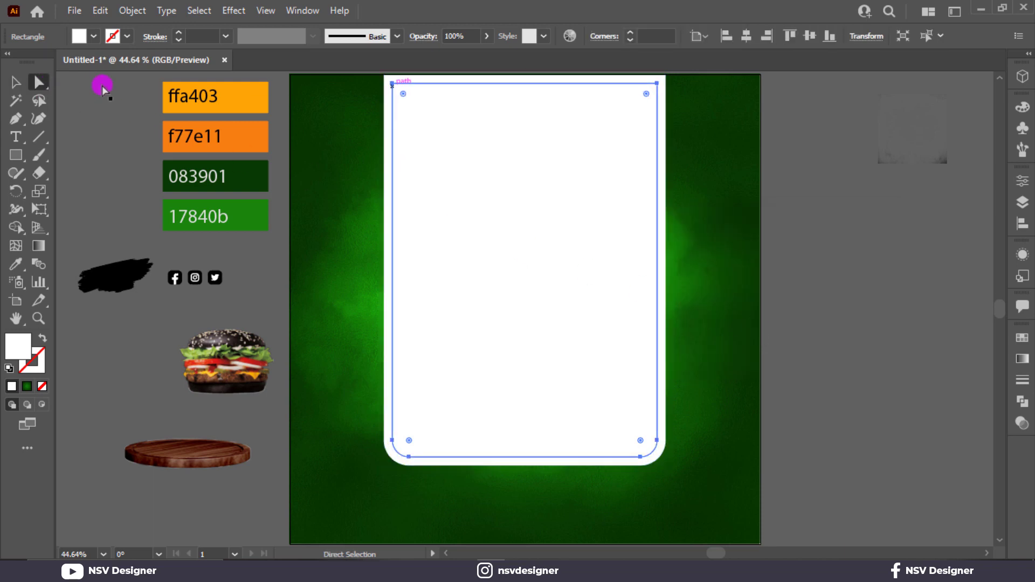
{"action": "left_click", "coordinate": [393, 84]}
{"action": "left_click", "coordinate": [656, 84], "text": "shift"}
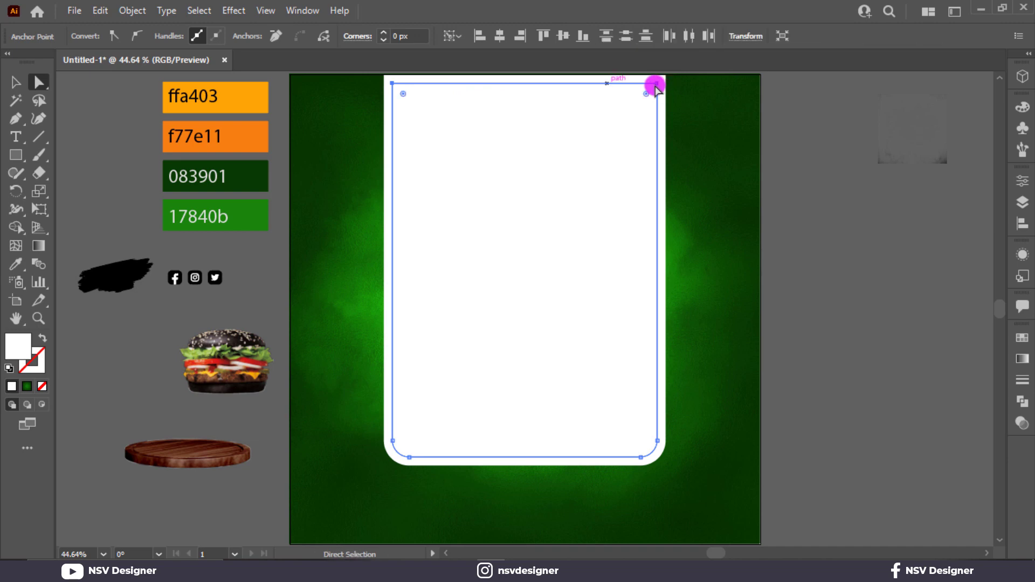
{"action": "left_click_drag", "start_coordinate": [538, 89], "coordinate": [533, 138]}
{"action": "left_click", "coordinate": [516, 98]}
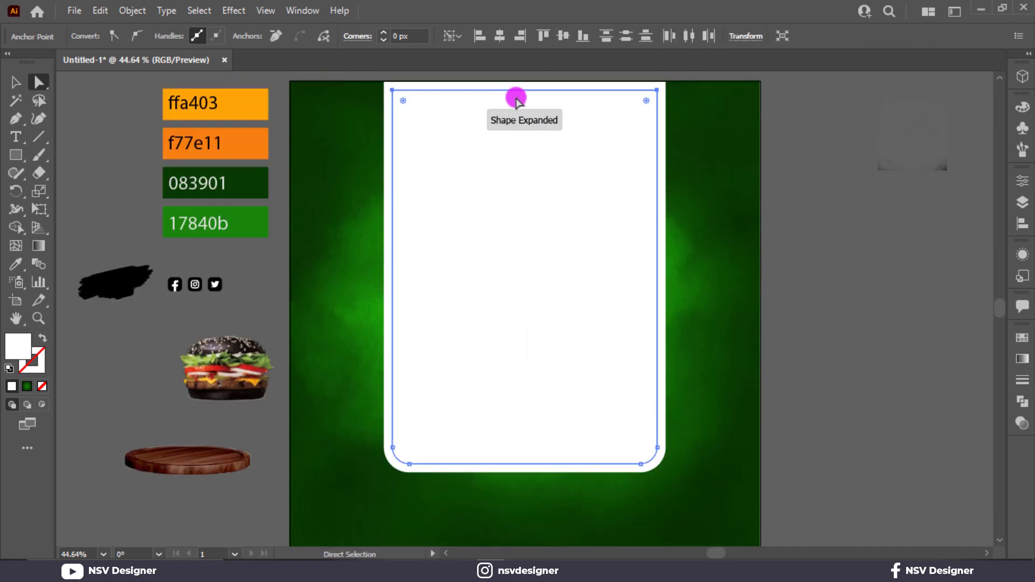
{"action": "left_click_drag", "start_coordinate": [514, 93], "coordinate": [514, 87]}
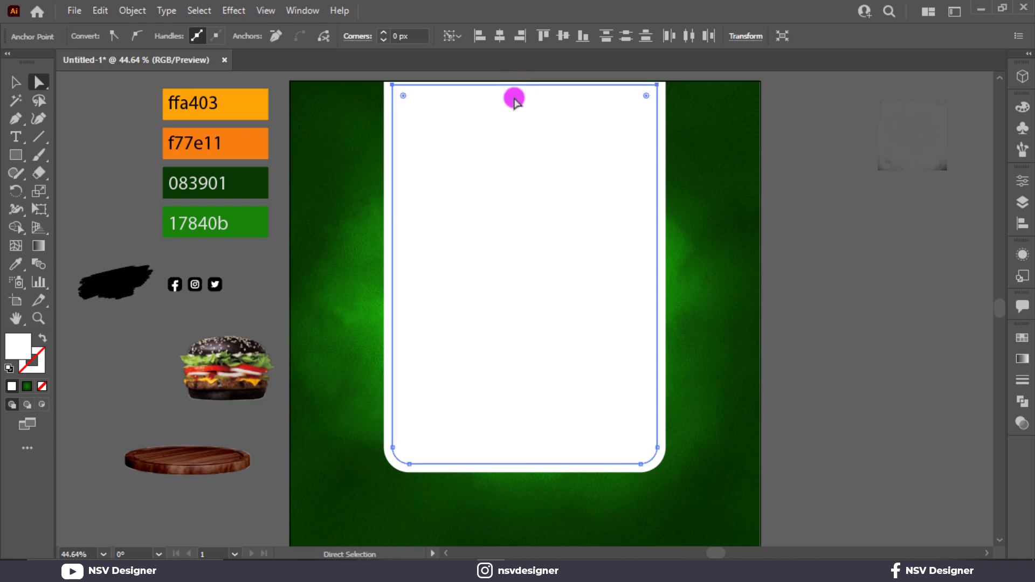
Align the inner shape's upper edge exactly with the upper edge of the outer white rectangle and deselect it.
{"action": "scroll", "coordinate": [515, 108], "scroll_direction": "up", "scroll_amount": 8}
{"action": "scroll", "coordinate": [516, 108], "scroll_direction": "down", "scroll_amount": 1}
{"action": "scroll", "coordinate": [517, 111], "scroll_direction": "up", "scroll_amount": 4}
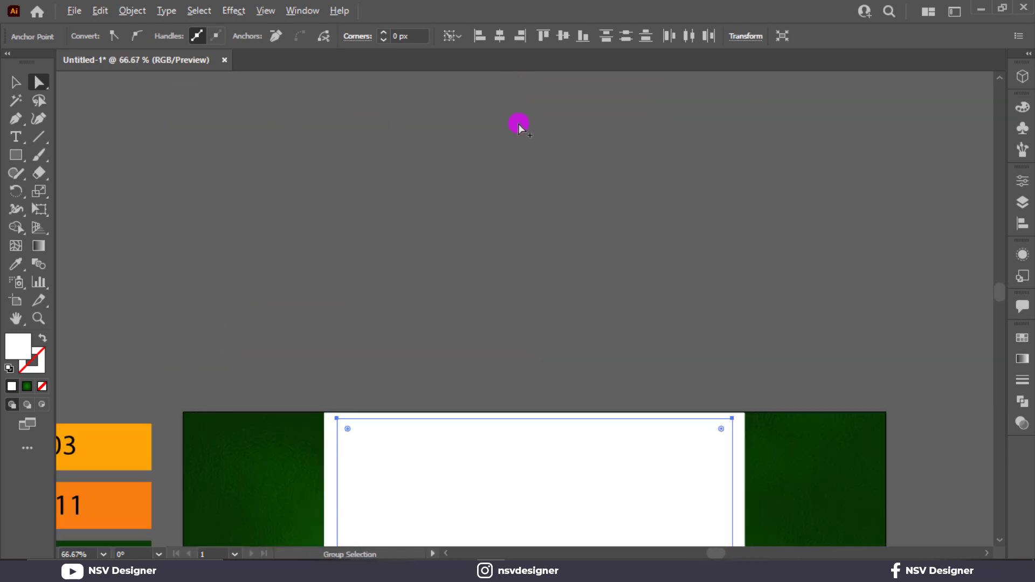
{"action": "left_click_drag", "start_coordinate": [582, 393], "coordinate": [586, 386]}
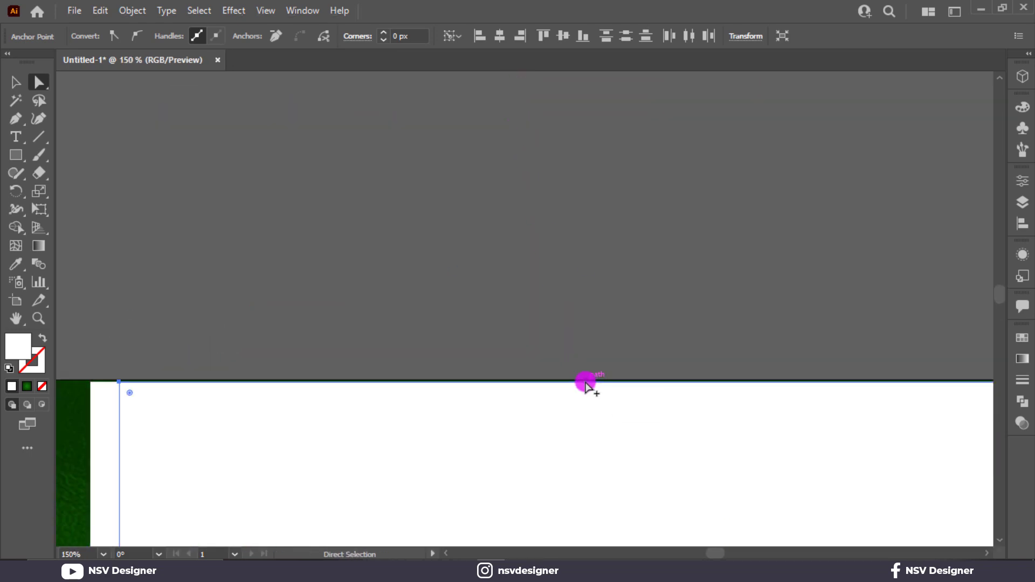
{"action": "scroll", "coordinate": [586, 384], "scroll_direction": "down", "scroll_amount": 3}
{"action": "scroll", "coordinate": [586, 384], "scroll_direction": "down", "scroll_amount": 3}
{"action": "key", "text": "ctrl+0"}
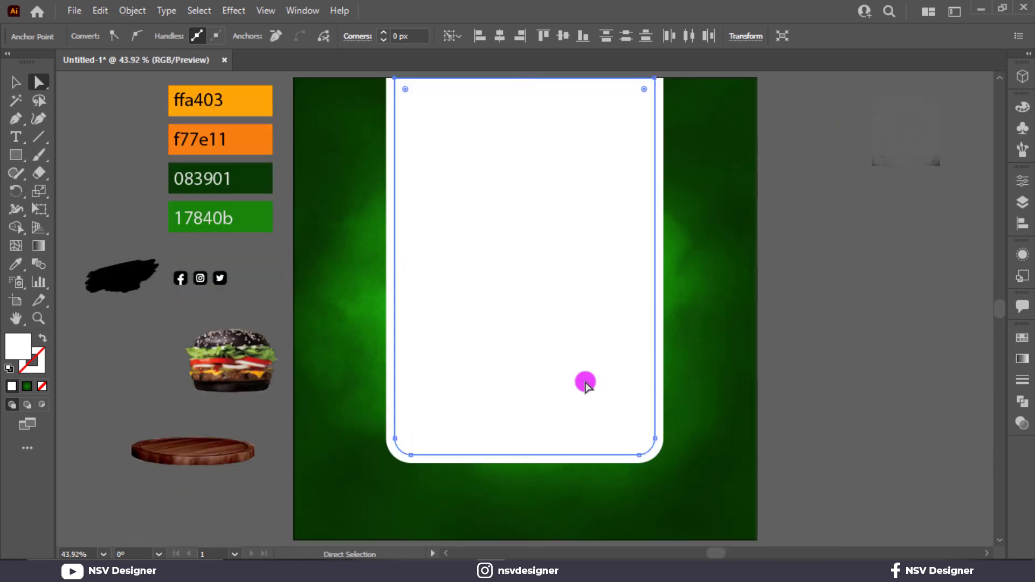
{"action": "key", "text": "v"}
{"action": "left_click", "coordinate": [962, 462]}
Fill the inner shape with a linear gradient from the f77e11 swatch color to the ffa403 swatch color.
{"action": "left_click", "coordinate": [593, 386]}
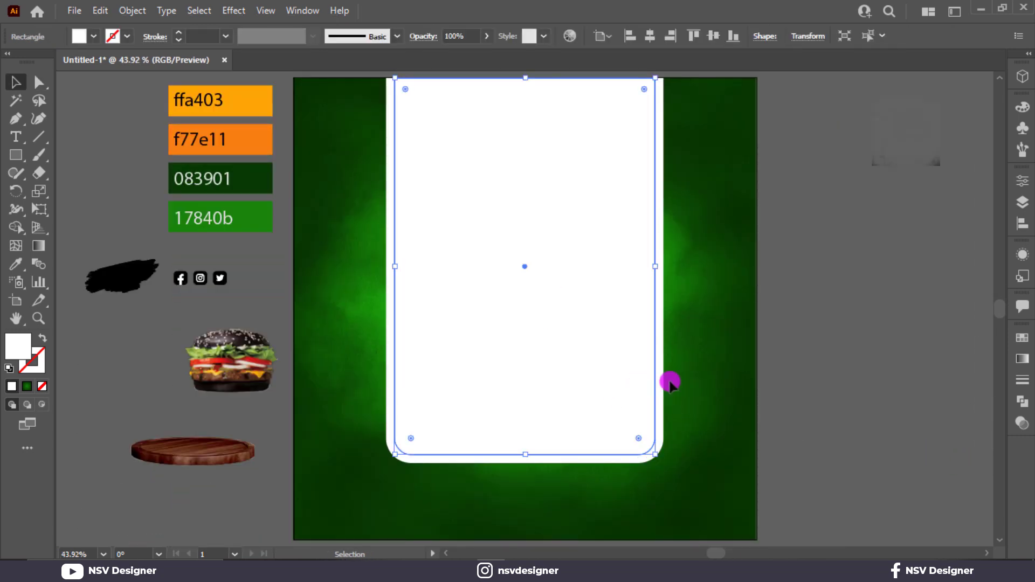
{"action": "left_click", "coordinate": [1022, 359]}
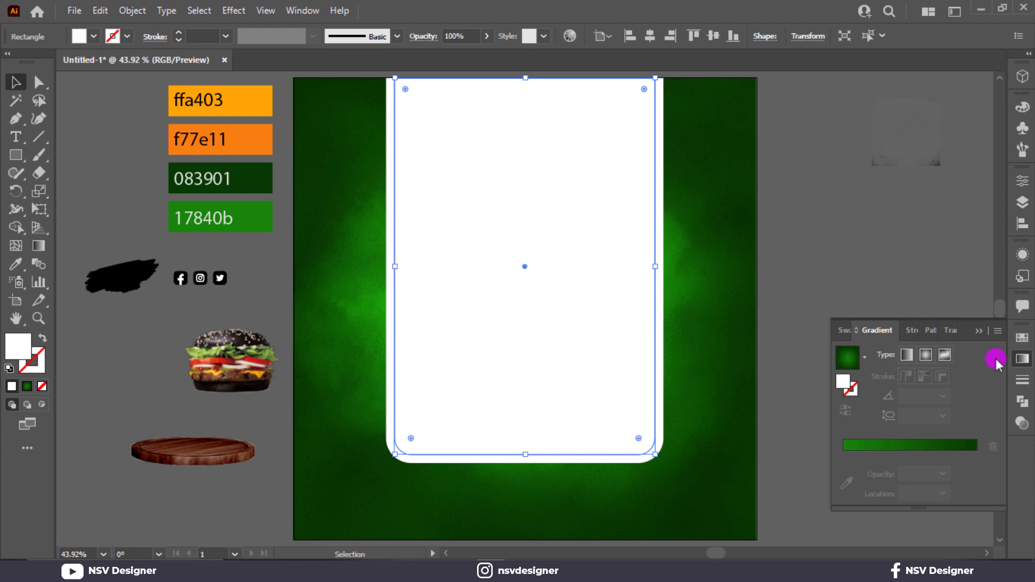
{"action": "left_click", "coordinate": [908, 356]}
{"action": "left_click", "coordinate": [848, 499]}
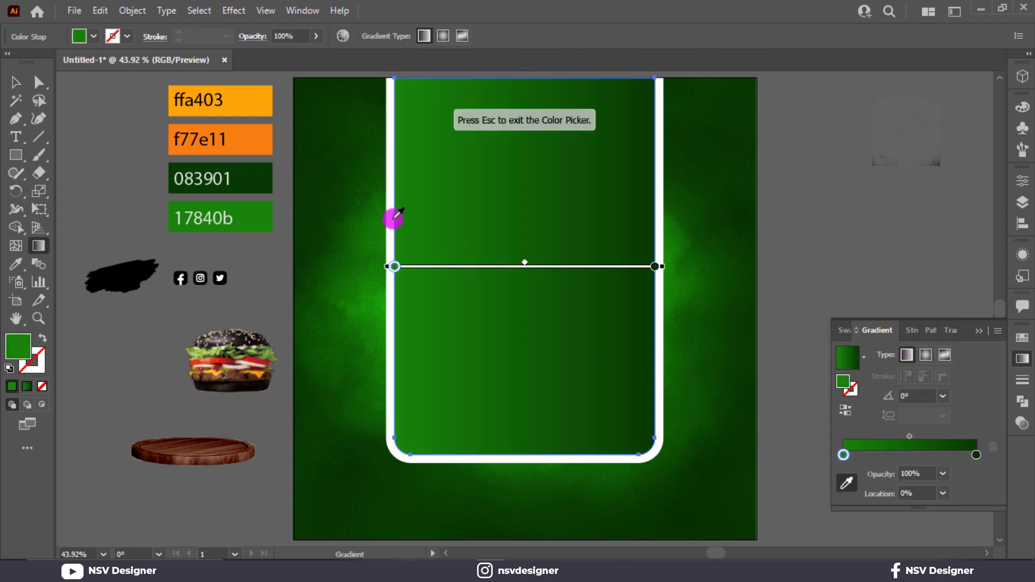
{"action": "left_click", "coordinate": [261, 138]}
{"action": "left_click", "coordinate": [976, 455]}
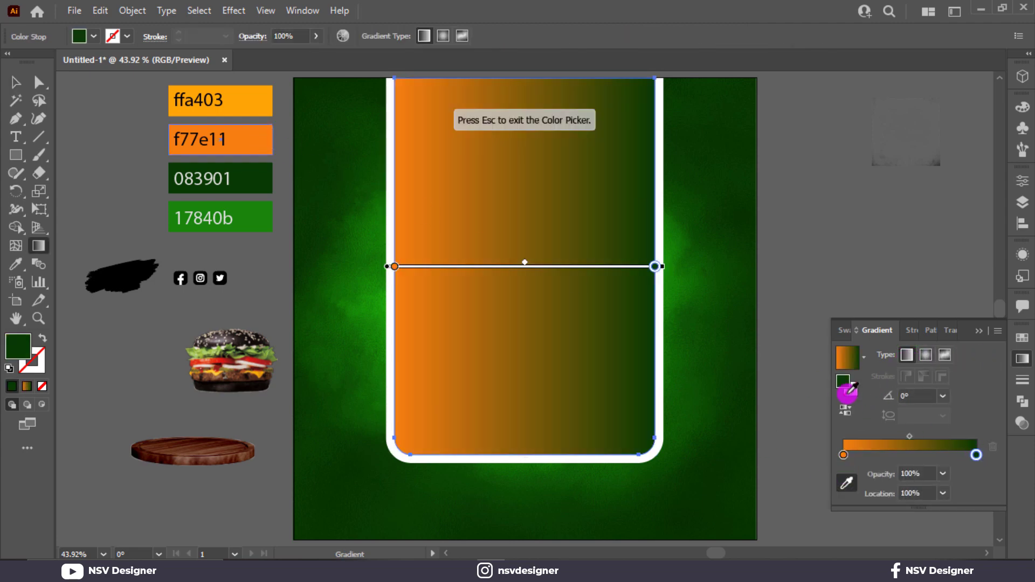
{"action": "left_click", "coordinate": [258, 106]}
{"action": "key", "text": "v"}
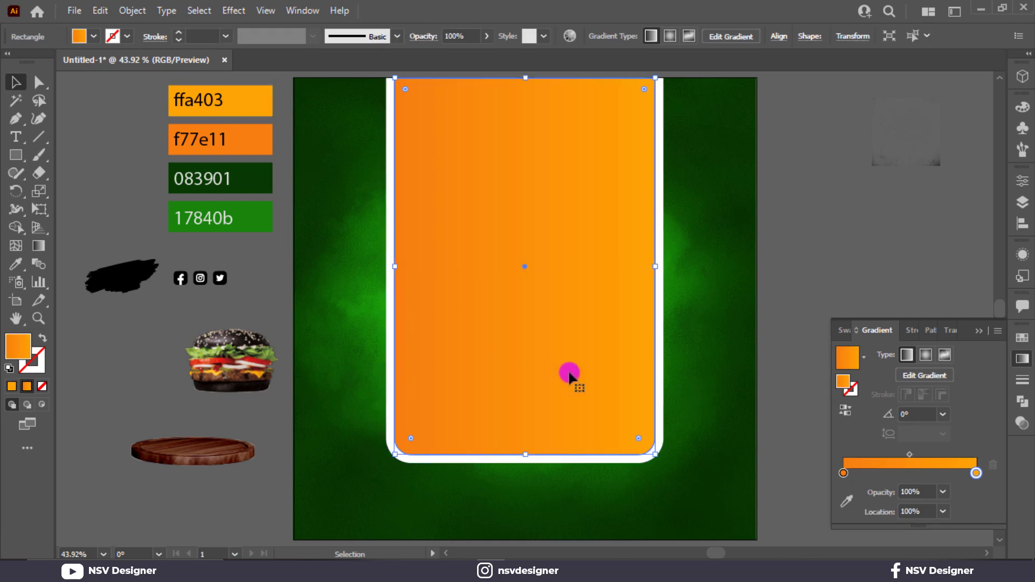
Redirect the inner shape's gradient vertically, with the darker orange at the upper end fading to lighter orange below.
{"action": "key", "text": "g"}
{"action": "left_click_drag", "start_coordinate": [508, 385], "coordinate": [507, 357]}
{"action": "left_click_drag", "start_coordinate": [535, 110], "coordinate": [539, 311]}
{"action": "key", "text": "v"}
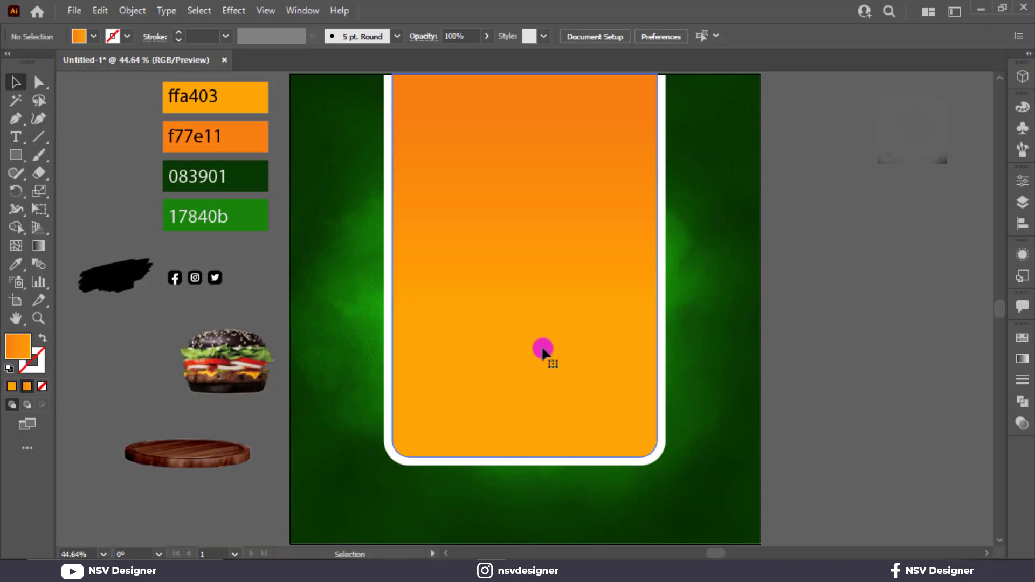
{"action": "left_click", "coordinate": [544, 348]}
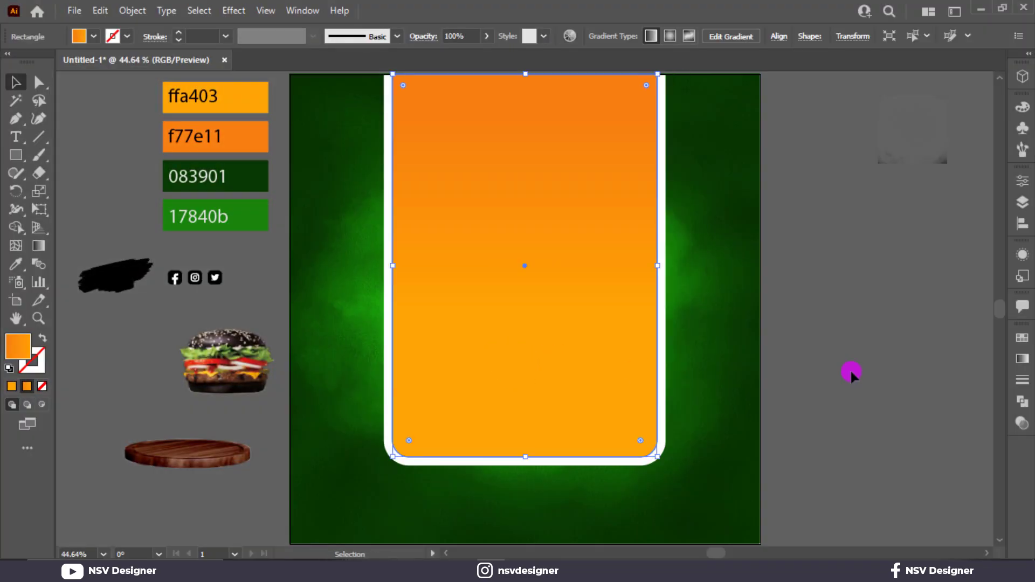
Move the grunge texture image onto the orange shape, enlarge it to cover most of the shape and narrow its width.
{"action": "left_click", "coordinate": [913, 159]}
{"action": "left_click_drag", "start_coordinate": [928, 142], "coordinate": [434, 131]}
{"action": "scroll", "coordinate": [435, 167], "scroll_direction": "up", "scroll_amount": 1}
{"action": "left_click_drag", "start_coordinate": [434, 168], "coordinate": [750, 522]}
{"action": "scroll", "coordinate": [714, 357], "scroll_direction": "up", "scroll_amount": 2}
{"action": "left_click_drag", "start_coordinate": [700, 320], "coordinate": [700, 326]}
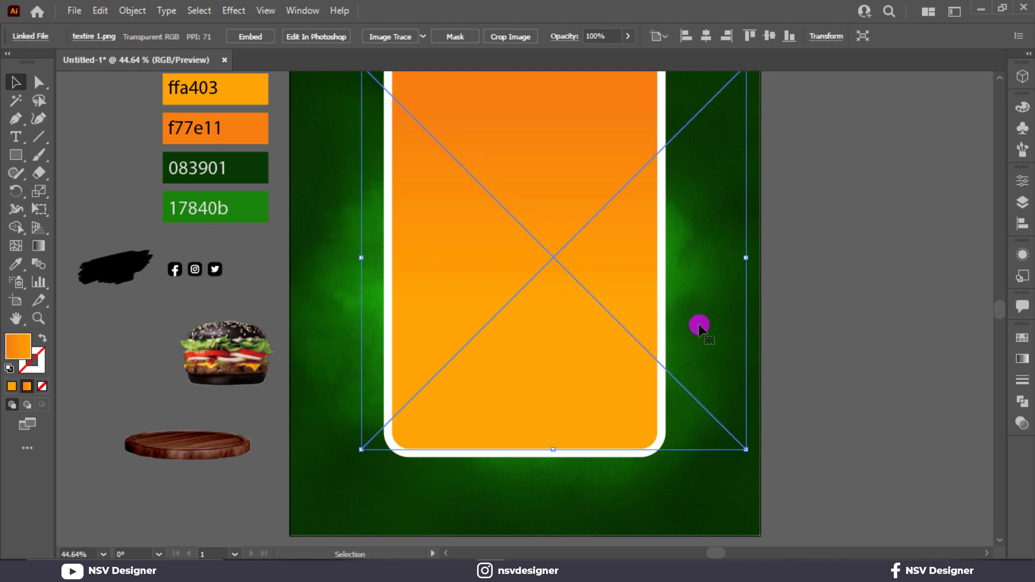
{"action": "left_click_drag", "start_coordinate": [744, 259], "coordinate": [681, 286]}
Bring the texture image to the front, above the orange shape.
{"action": "right_click", "coordinate": [693, 263]}
{"action": "mouse_move", "coordinate": [754, 411]}
{"action": "left_click", "coordinate": [642, 409]}
{"action": "scroll", "coordinate": [677, 281], "scroll_direction": "up", "scroll_amount": 1}
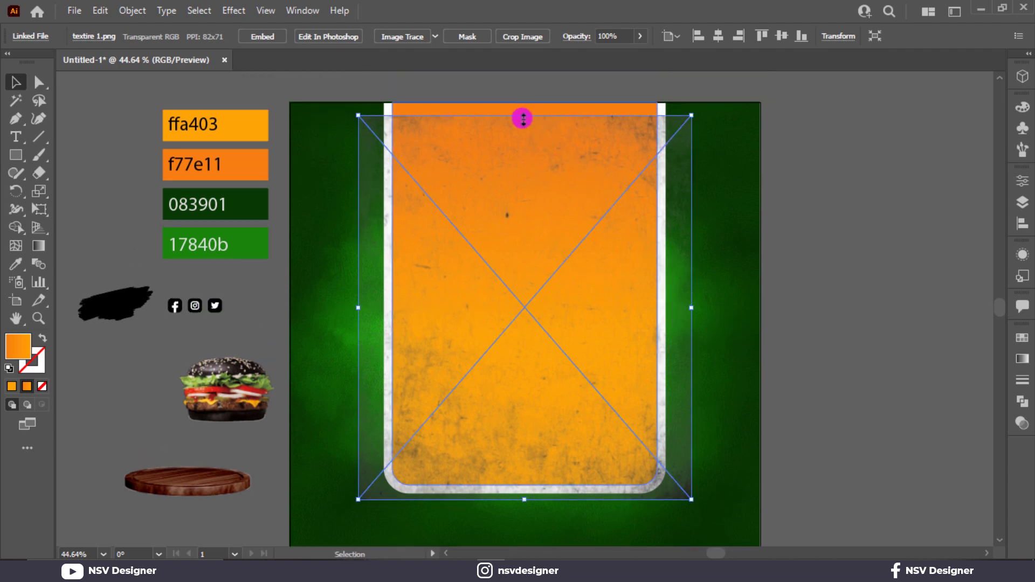
Stretch the texture up to the artboard's upper edge and narrow both sides to just outside the orange shape.
{"action": "left_click_drag", "start_coordinate": [523, 119], "coordinate": [526, 103]}
{"action": "left_click_drag", "start_coordinate": [690, 299], "coordinate": [661, 300]}
{"action": "left_click_drag", "start_coordinate": [363, 302], "coordinate": [388, 302]}
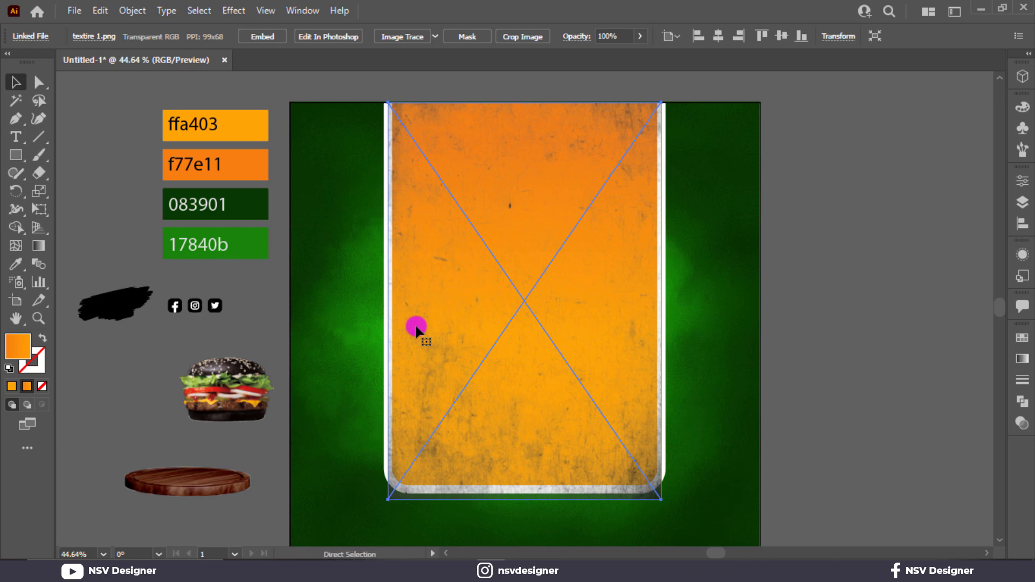
Clip the grunge texture to the orange shape with a clipping mask and set its blend mode to Color Dodge.
{"action": "right_click", "coordinate": [460, 335]}
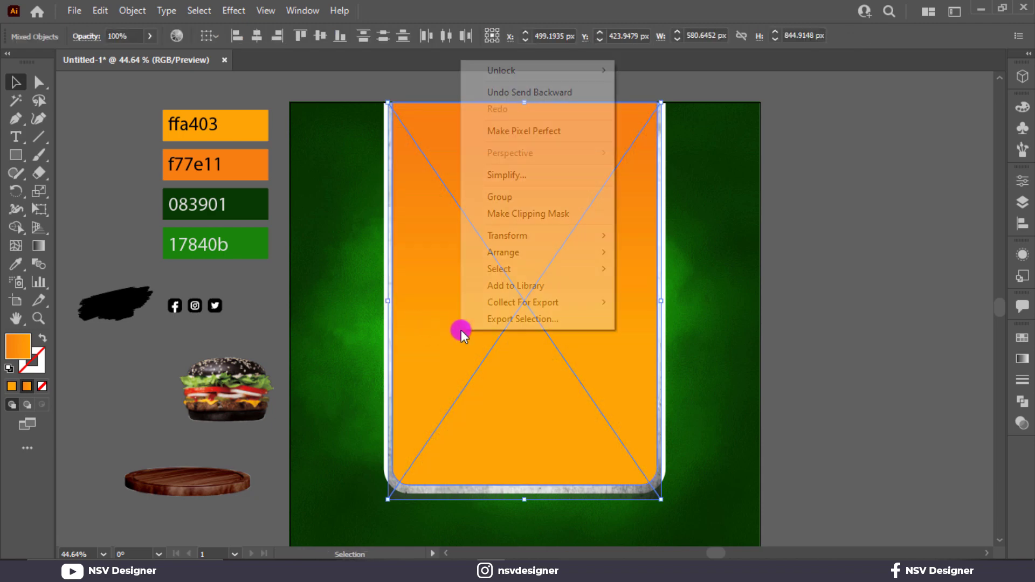
{"action": "left_click", "coordinate": [550, 214]}
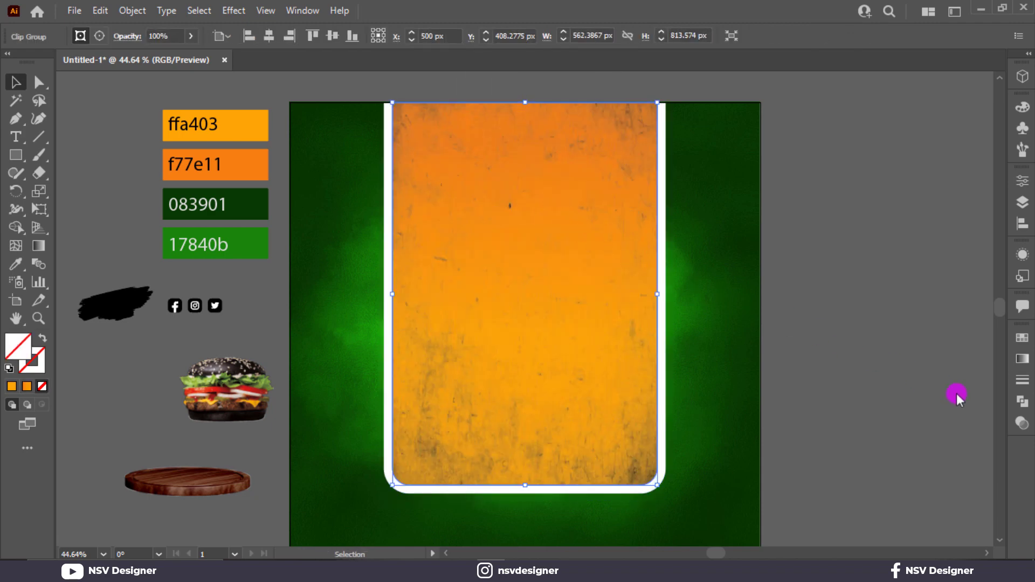
{"action": "left_click", "coordinate": [1023, 424]}
{"action": "left_click", "coordinate": [881, 357]}
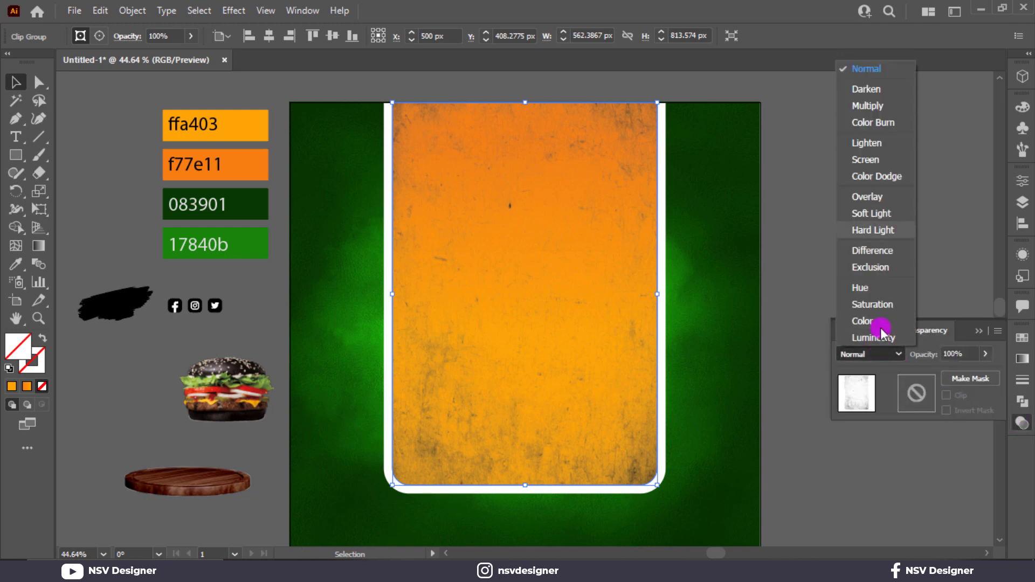
{"action": "left_click", "coordinate": [885, 176]}
{"action": "left_click", "coordinate": [904, 298]}
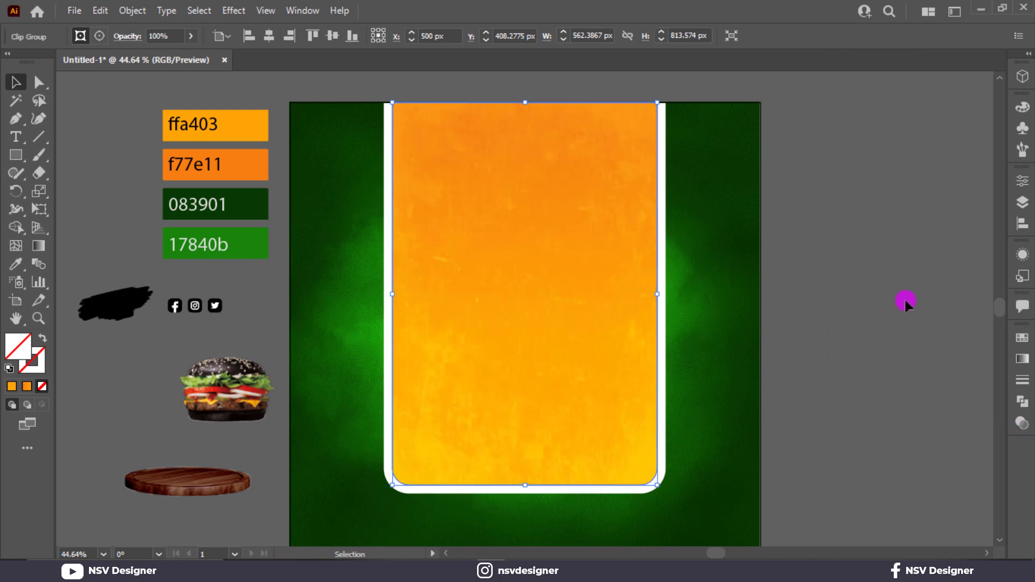
{"action": "scroll", "coordinate": [904, 298], "scroll_direction": "down", "scroll_amount": 1}
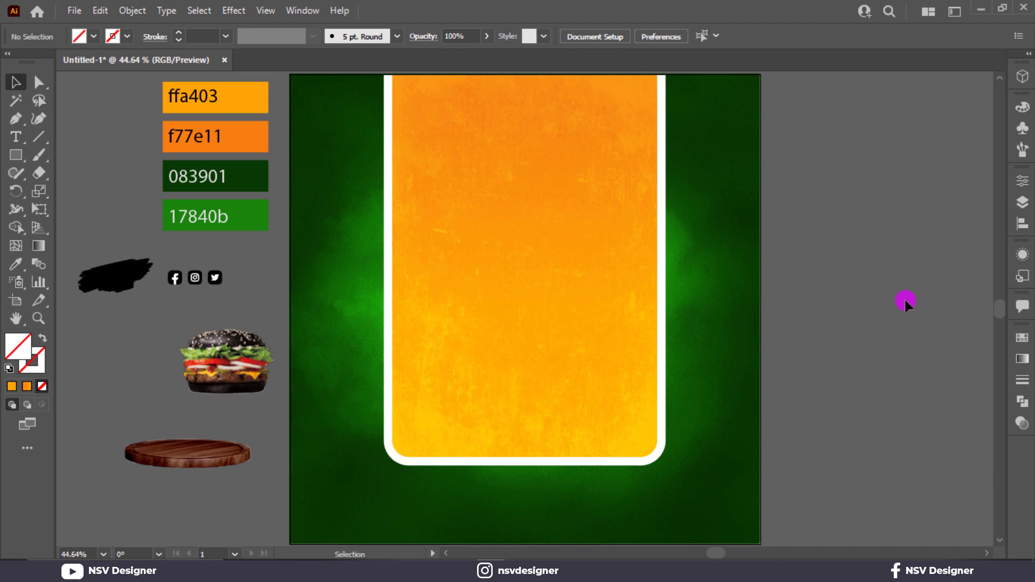
Group the clipped texture together with the orange gradient shape, leaving the white border shape out of the group.
{"action": "left_click", "coordinate": [527, 341]}
{"action": "left_click", "coordinate": [745, 410]}
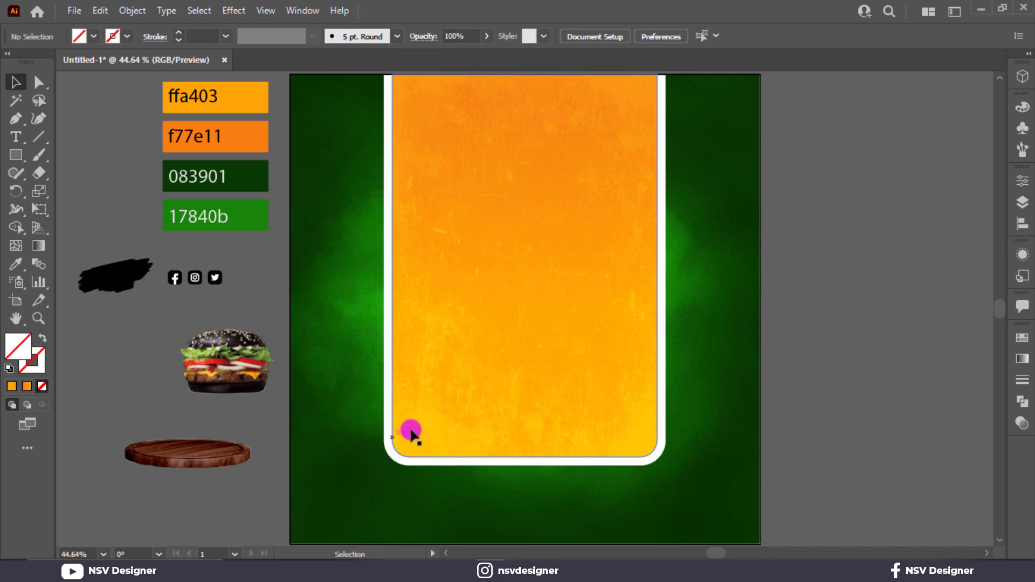
{"action": "left_click", "coordinate": [382, 432]}
{"action": "key", "text": "ctrl+shift+a"}
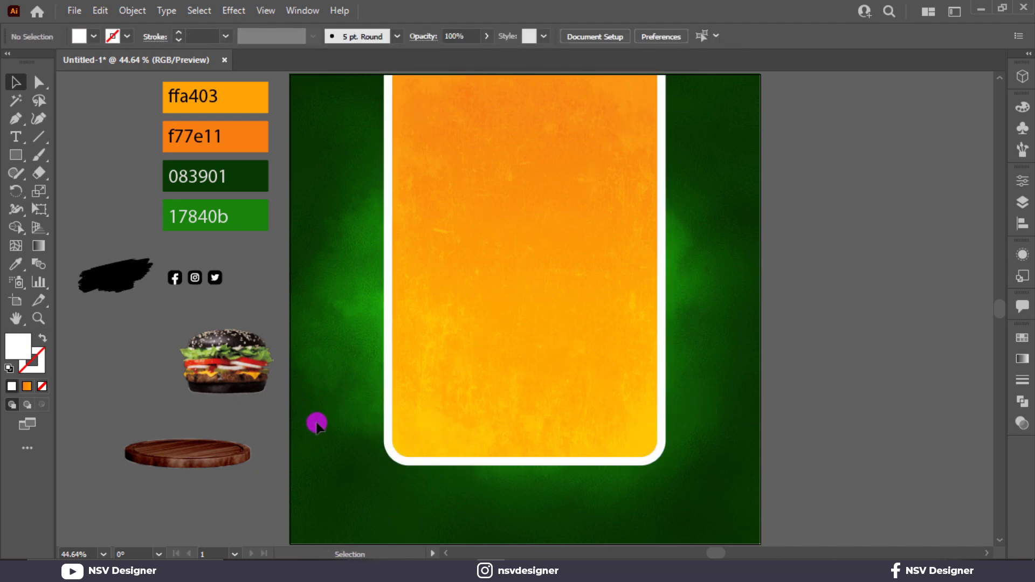
{"action": "left_click", "coordinate": [418, 321]}
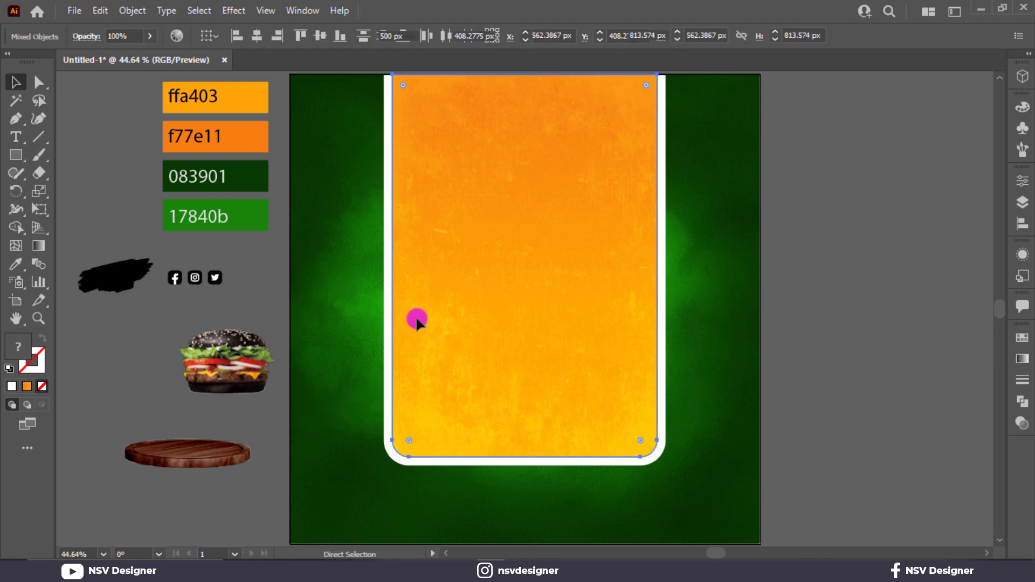
{"action": "key", "text": "ctrl+g"}
{"action": "scroll", "coordinate": [417, 317], "scroll_direction": "up", "scroll_amount": 1}
Add a Multiply drop shadow to the orange group with 75% opacity, 2 px X and Y offsets and 6 px blur.
{"action": "left_click", "coordinate": [242, 13]}
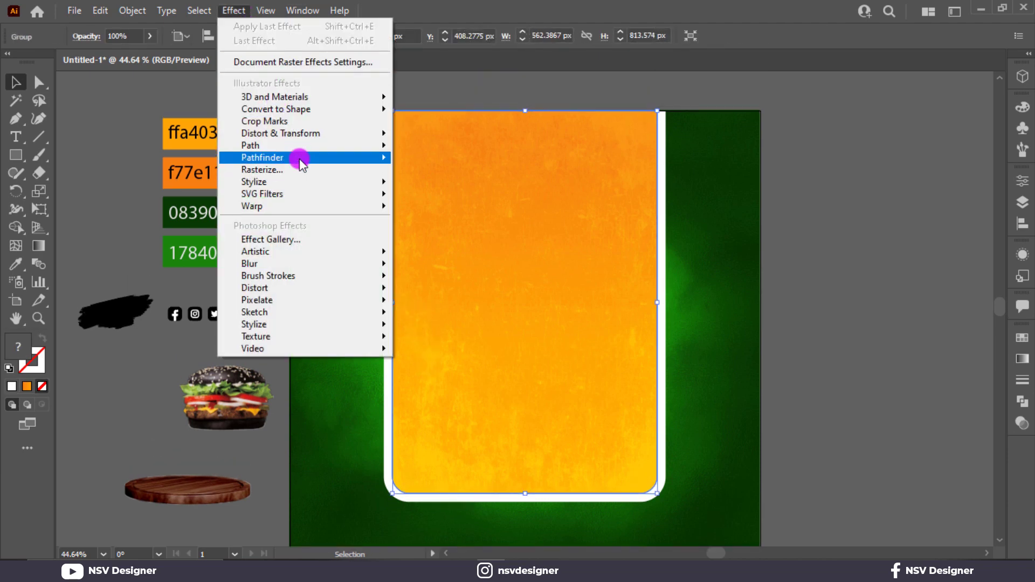
{"action": "mouse_move", "coordinate": [297, 193]}
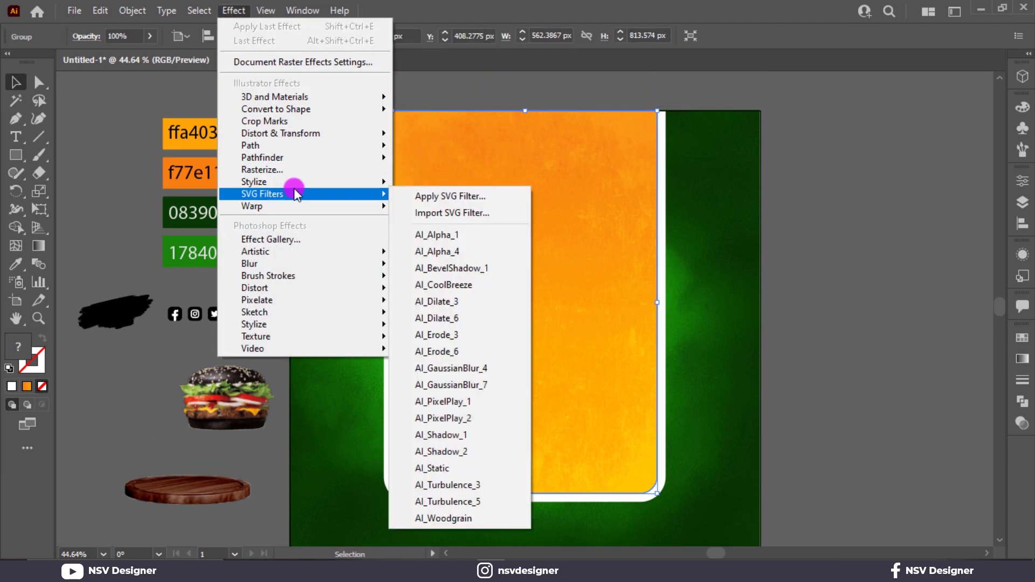
{"action": "left_click", "coordinate": [431, 182]}
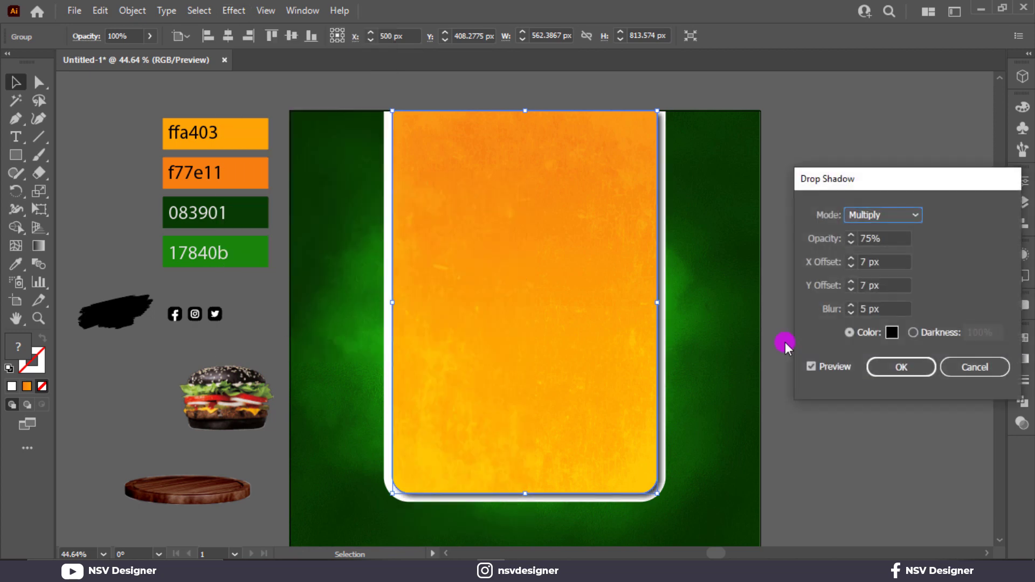
{"action": "left_click", "coordinate": [850, 313]}
{"action": "left_click", "coordinate": [850, 314]}
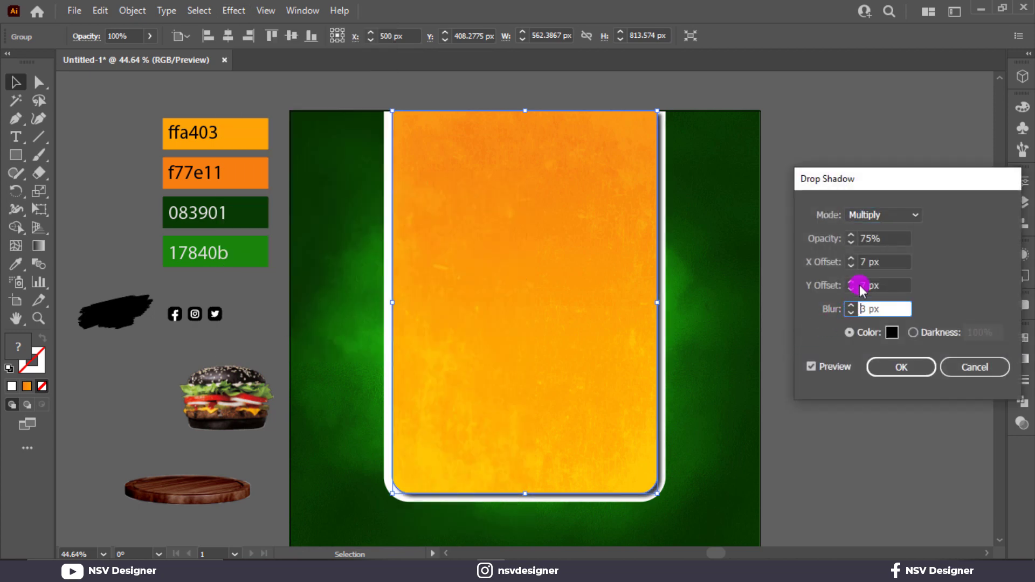
{"action": "left_click", "coordinate": [862, 263]}
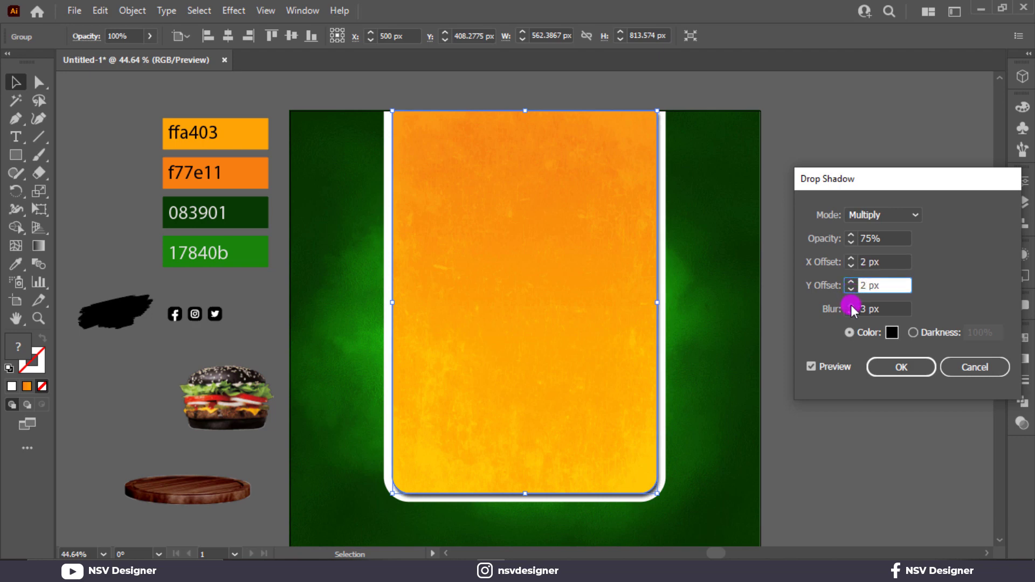
{"action": "left_click", "coordinate": [851, 306]}
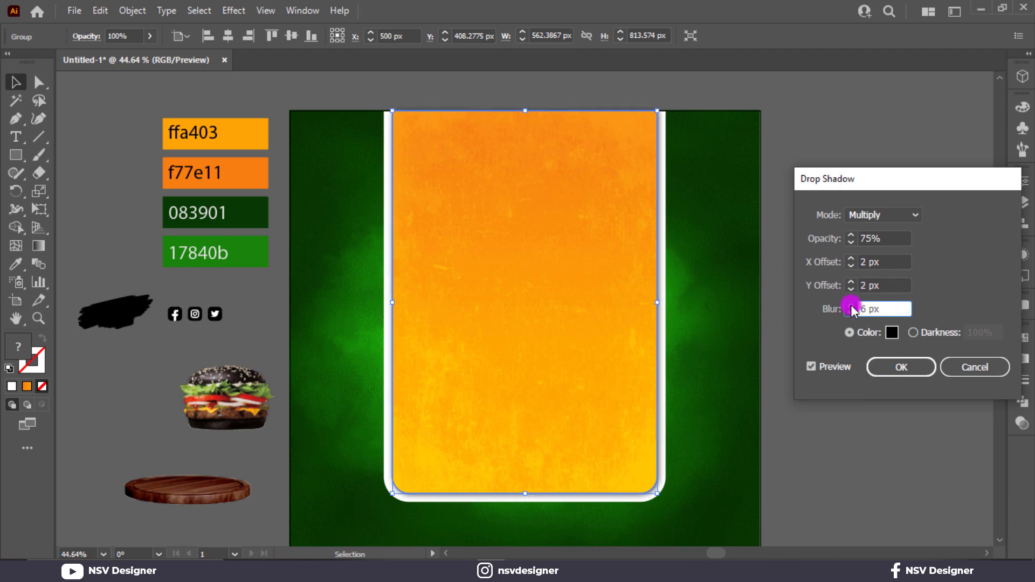
{"action": "left_click", "coordinate": [910, 377]}
{"action": "left_click", "coordinate": [823, 419]}
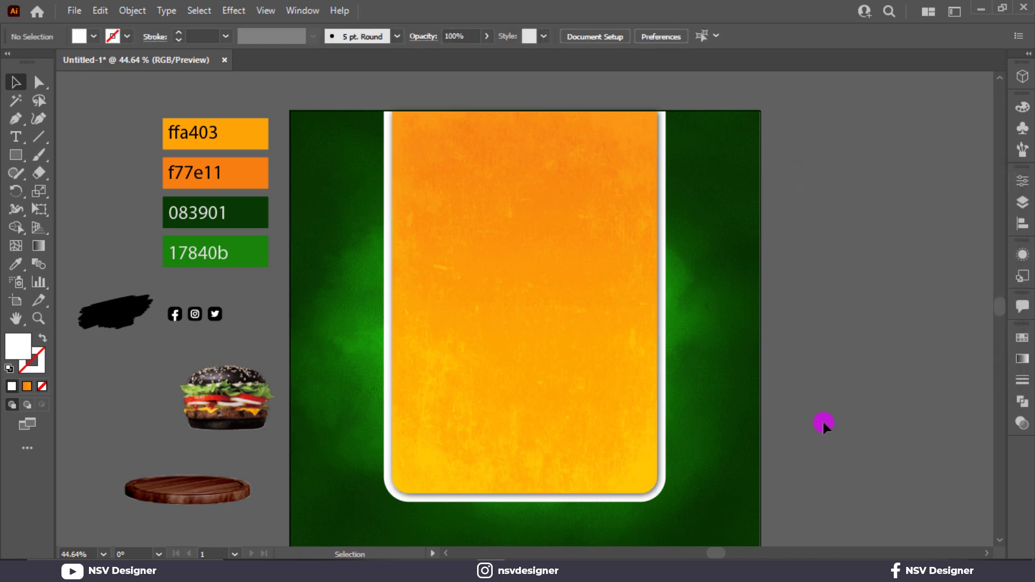
Bring the wooden board image to the front, then place it on the lower part of the orange panel and enlarge it.
{"action": "left_click", "coordinate": [204, 493]}
{"action": "right_click", "coordinate": [198, 491]}
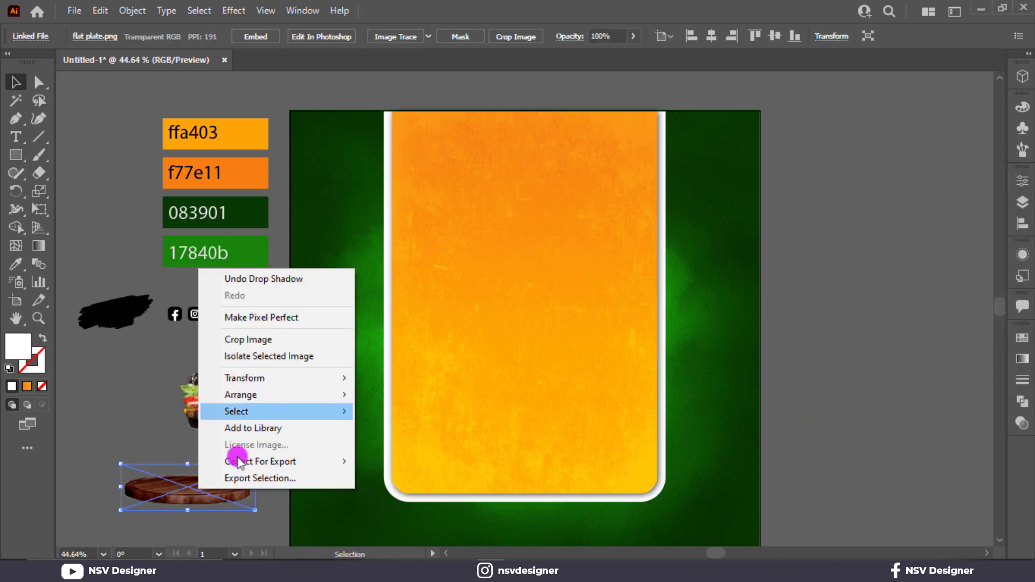
{"action": "mouse_move", "coordinate": [301, 398]}
{"action": "left_click", "coordinate": [380, 395]}
{"action": "left_click_drag", "start_coordinate": [205, 492], "coordinate": [539, 443]}
{"action": "left_click_drag", "start_coordinate": [597, 463], "coordinate": [639, 477]}
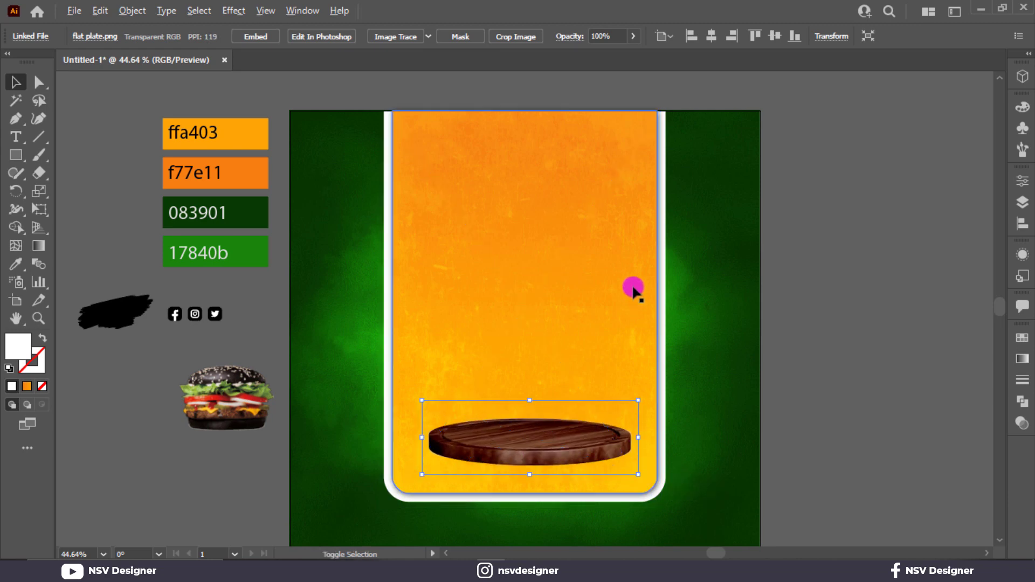
Lock the orange panel group and enlarge the wooden board to almost the panel's width, centred near its lower edge.
{"action": "left_click", "coordinate": [634, 287]}
{"action": "key", "text": "ctrl+2"}
{"action": "scroll", "coordinate": [633, 288], "scroll_direction": "down", "scroll_amount": 2}
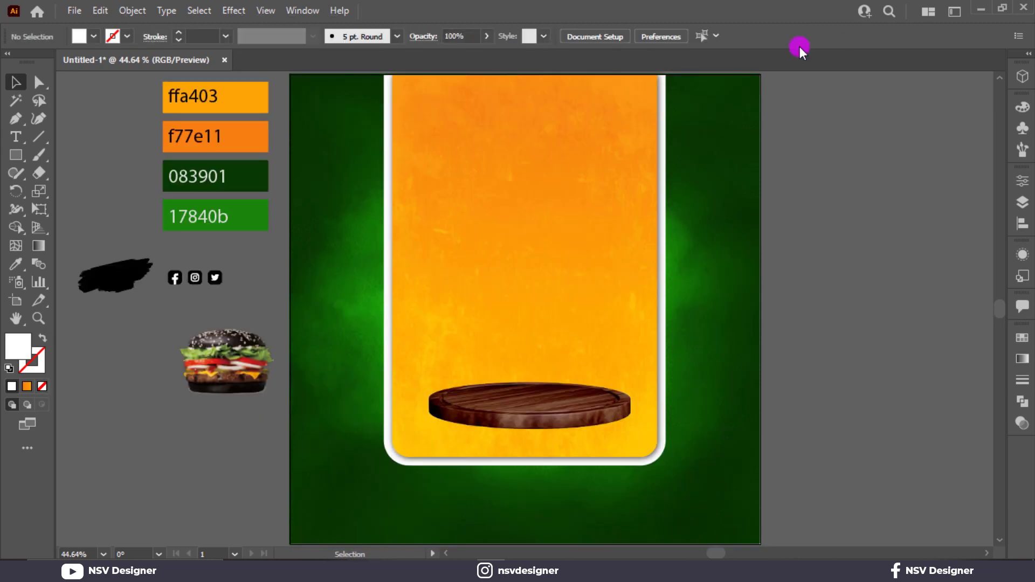
{"action": "left_click_drag", "start_coordinate": [566, 396], "coordinate": [562, 402]}
{"action": "mouse_move", "coordinate": [633, 445]}
{"action": "left_mouse_down"}
{"action": "mouse_move", "coordinate": [652, 453]}
{"action": "mouse_move", "coordinate": [616, 440]}
{"action": "left_mouse_up"}
{"action": "left_click", "coordinate": [863, 402]}
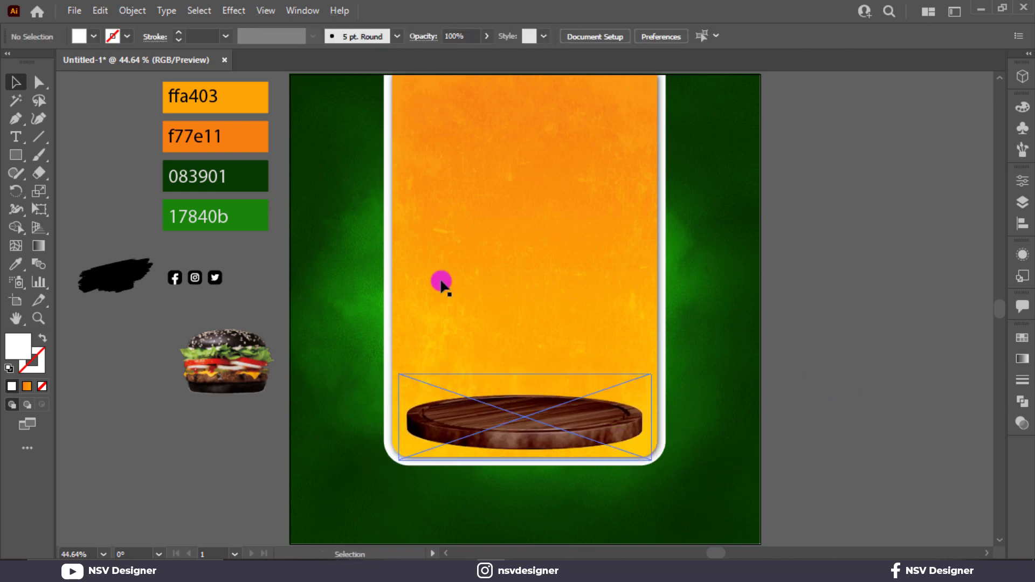
Draw a circle beside the artboard and fill it with a radial gradient from a dark centre to a white edge.
{"action": "left_click_drag", "start_coordinate": [16, 157], "coordinate": [70, 191]}
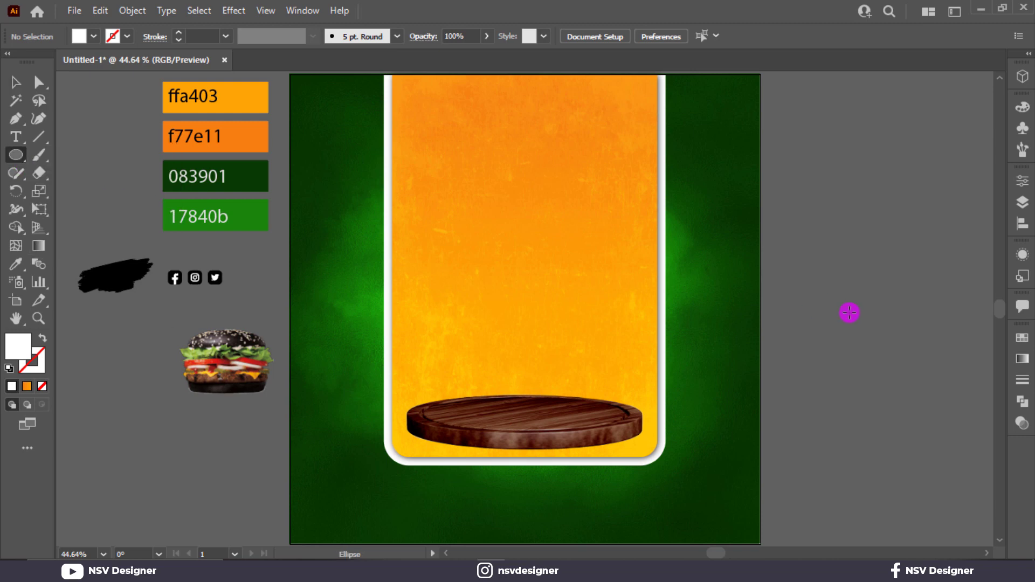
{"action": "mouse_move", "coordinate": [850, 313]}
{"action": "left_mouse_down"}
{"action": "mouse_move", "coordinate": [873, 363]}
{"action": "mouse_move", "coordinate": [918, 380]}
{"action": "left_mouse_up"}
{"action": "left_click", "coordinate": [1023, 359]}
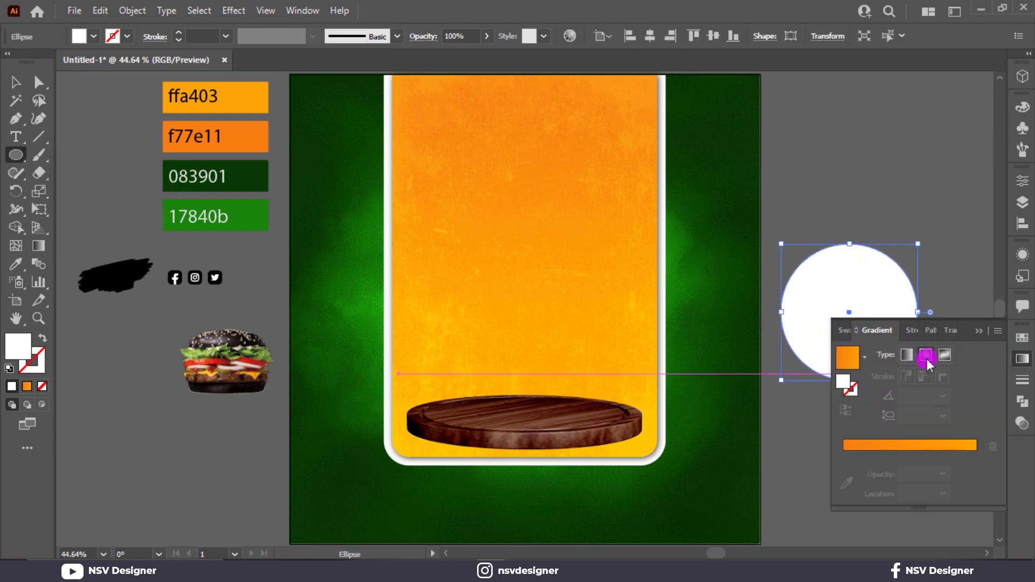
{"action": "left_click", "coordinate": [926, 356]}
{"action": "left_click", "coordinate": [864, 357]}
{"action": "left_click", "coordinate": [786, 393]}
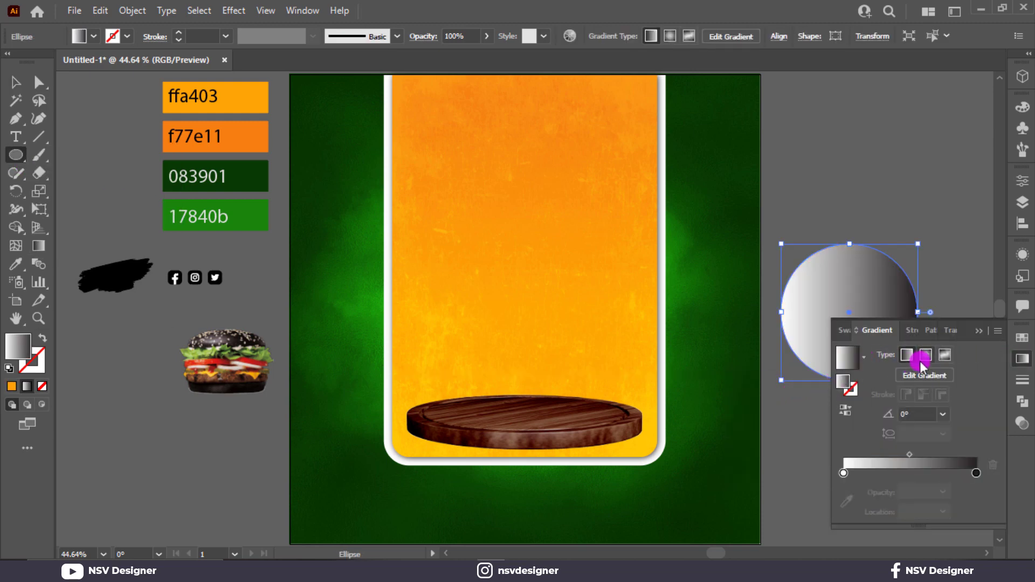
{"action": "left_click", "coordinate": [926, 356]}
{"action": "left_click", "coordinate": [845, 412]}
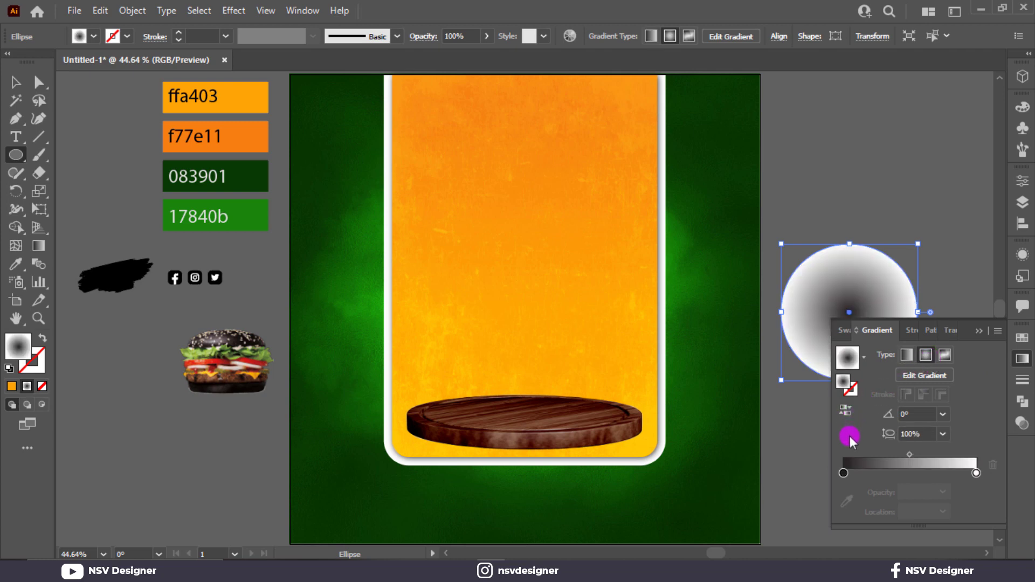
Set the gradient's centre stop to pure black and the circle's blend mode to Multiply.
{"action": "double_click", "coordinate": [844, 475]}
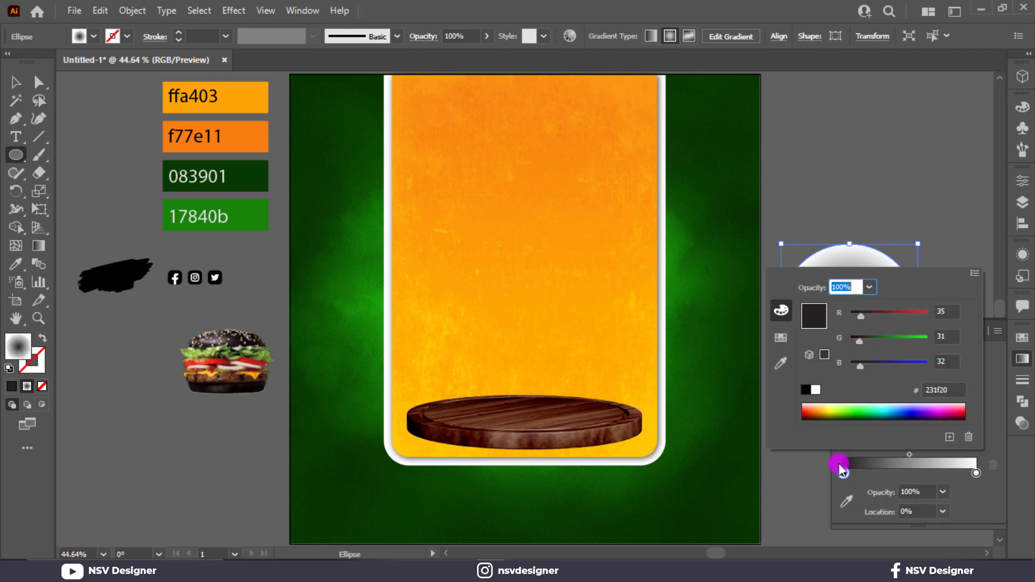
{"action": "left_click", "coordinate": [810, 392]}
{"action": "left_click", "coordinate": [959, 243]}
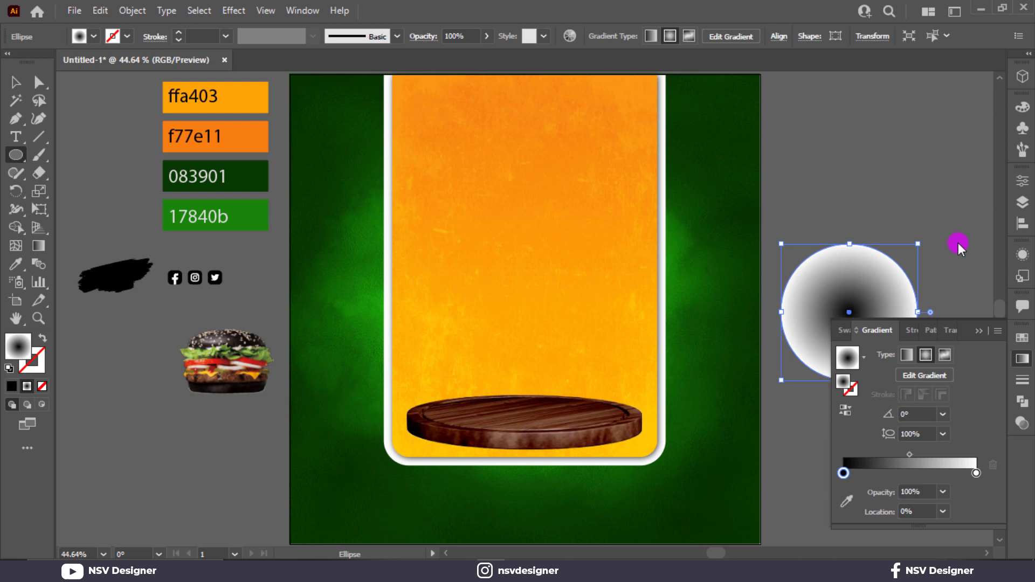
{"action": "left_click", "coordinate": [950, 331]}
{"action": "left_click", "coordinate": [861, 365]}
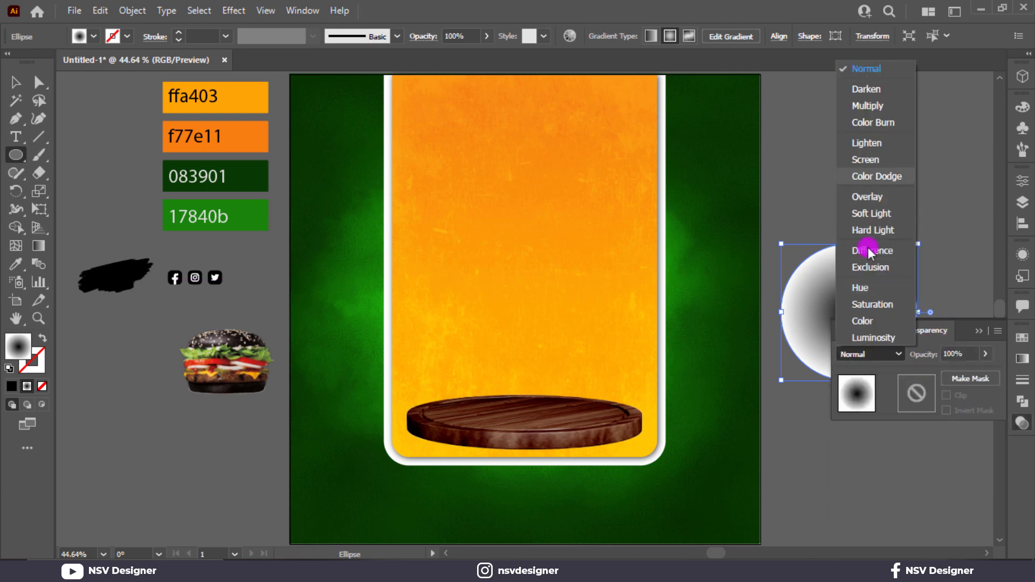
{"action": "left_click", "coordinate": [880, 107]}
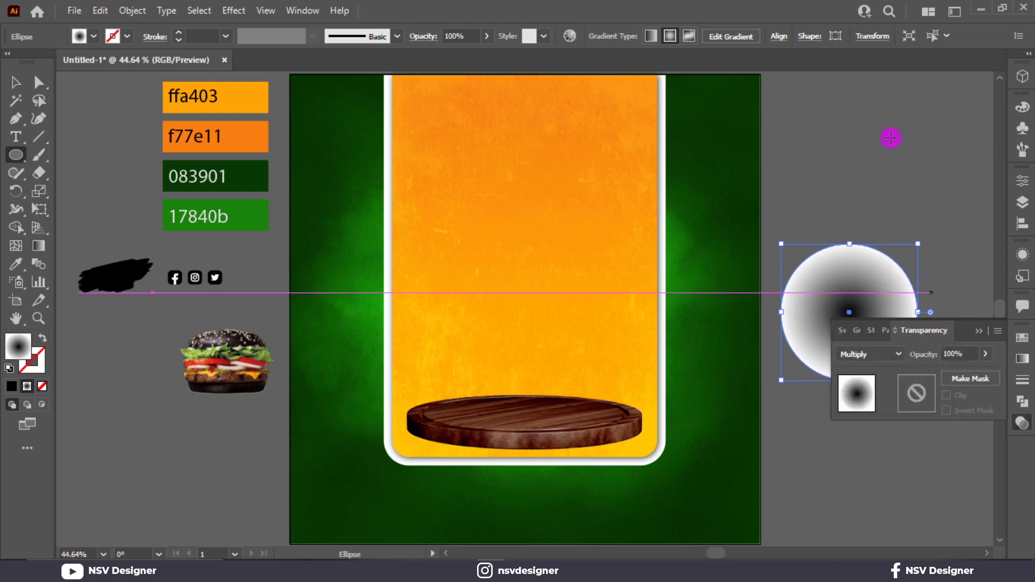
{"action": "left_click", "coordinate": [981, 330]}
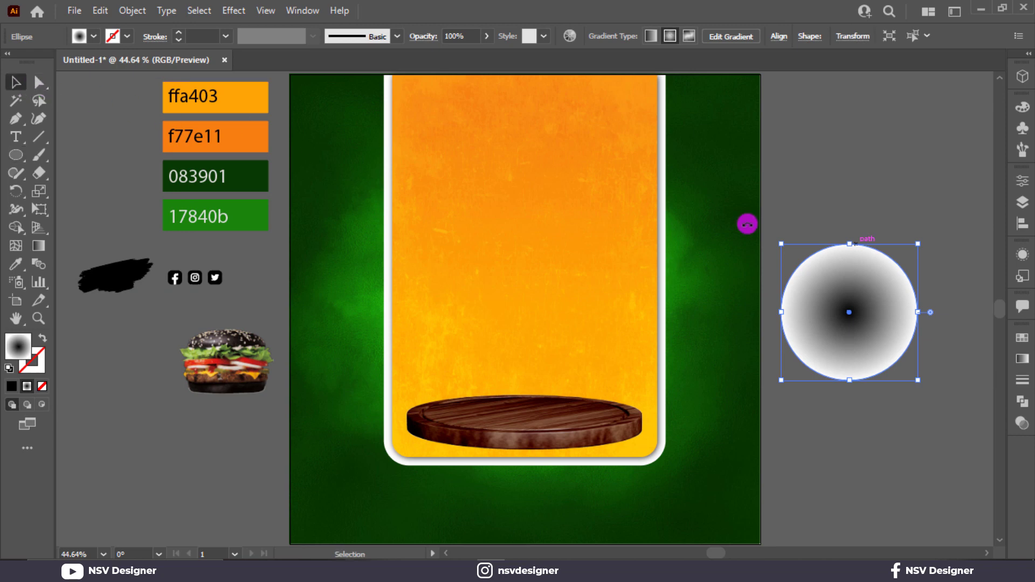
Flatten the gradient circle into a thin ellipse under the wooden board and bring the board to the front.
{"action": "left_click_drag", "start_coordinate": [853, 255], "coordinate": [551, 450]}
{"action": "right_click", "coordinate": [567, 405]}
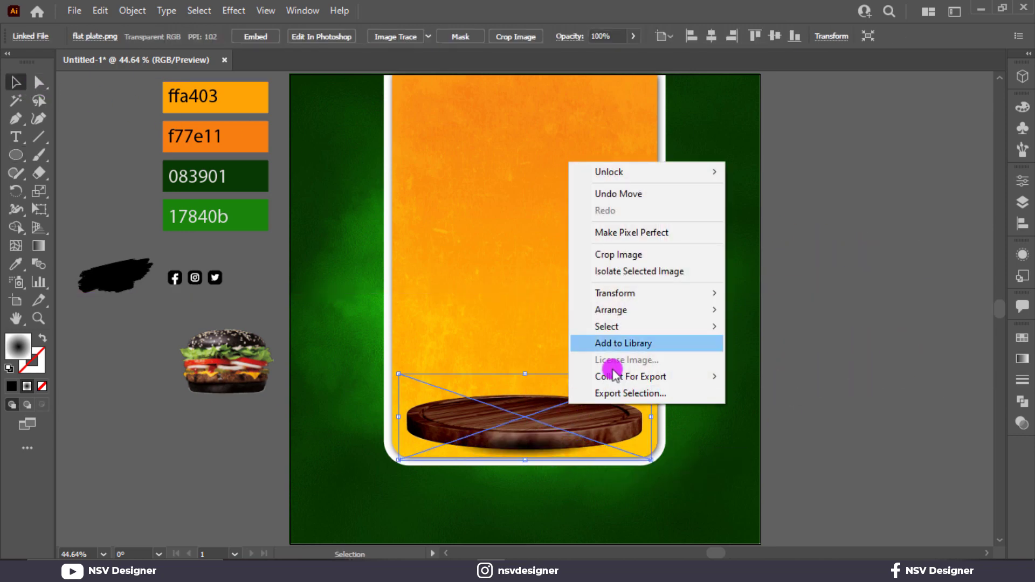
{"action": "mouse_move", "coordinate": [661, 318]}
{"action": "left_click", "coordinate": [802, 309]}
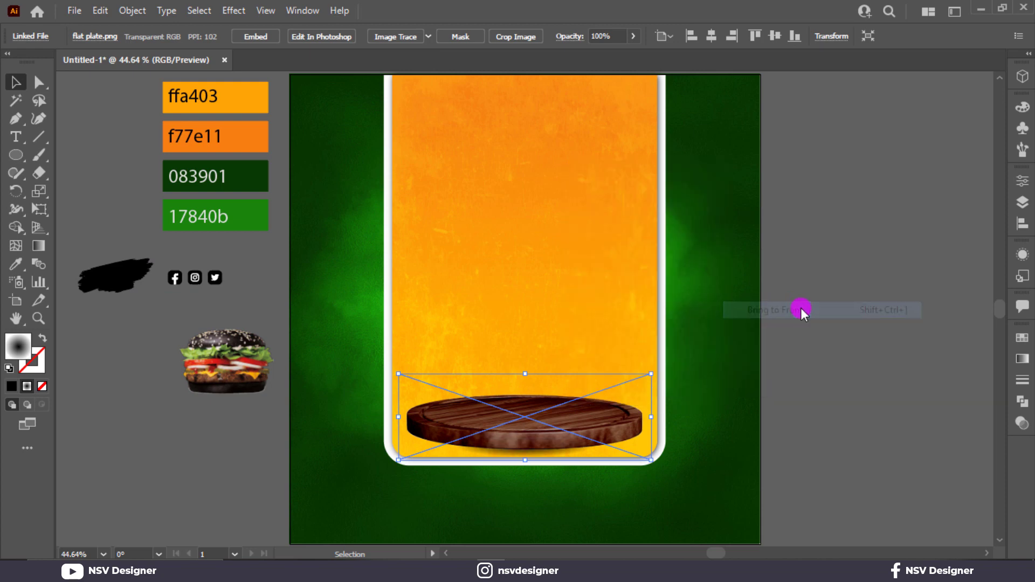
{"action": "left_click", "coordinate": [800, 305]}
Widen the shadow ellipse evenly on both sides to about 595 px, matching the white panel's width.
{"action": "left_click", "coordinate": [544, 448]}
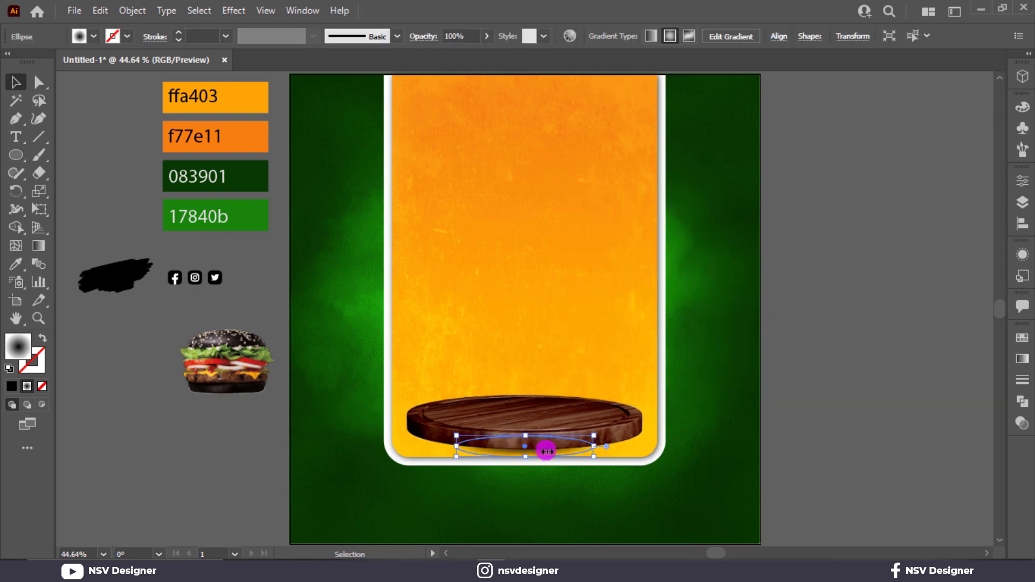
{"action": "left_click_drag", "start_coordinate": [593, 446], "coordinate": [665, 447]}
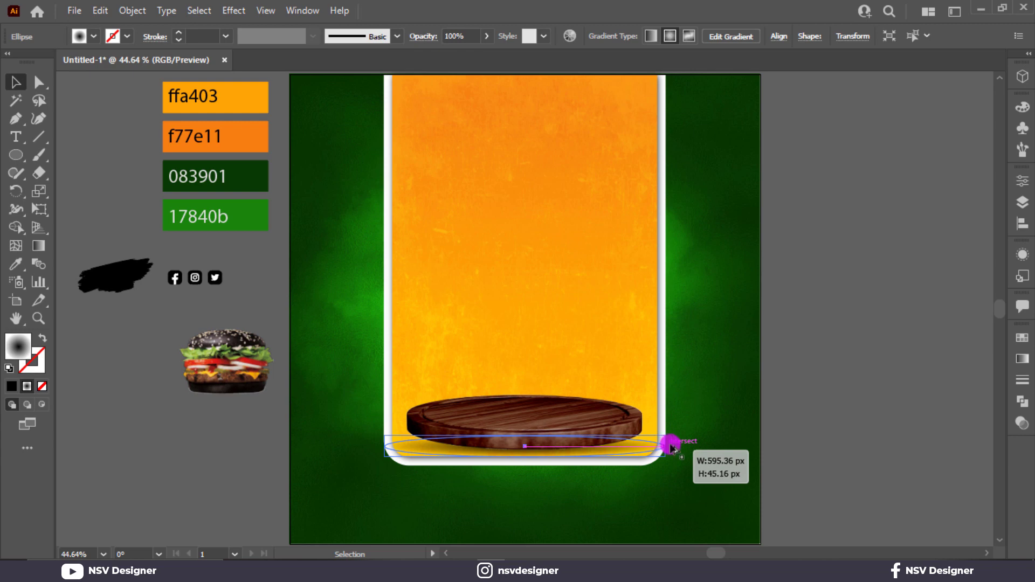
{"action": "left_click", "coordinate": [829, 418]}
Move the shadow ellipse up slightly behind the wooden board and increase its height to just below the orange panel's lower edge.
{"action": "scroll", "coordinate": [706, 426], "scroll_direction": "up", "scroll_amount": 3}
{"action": "left_click", "coordinate": [527, 431]}
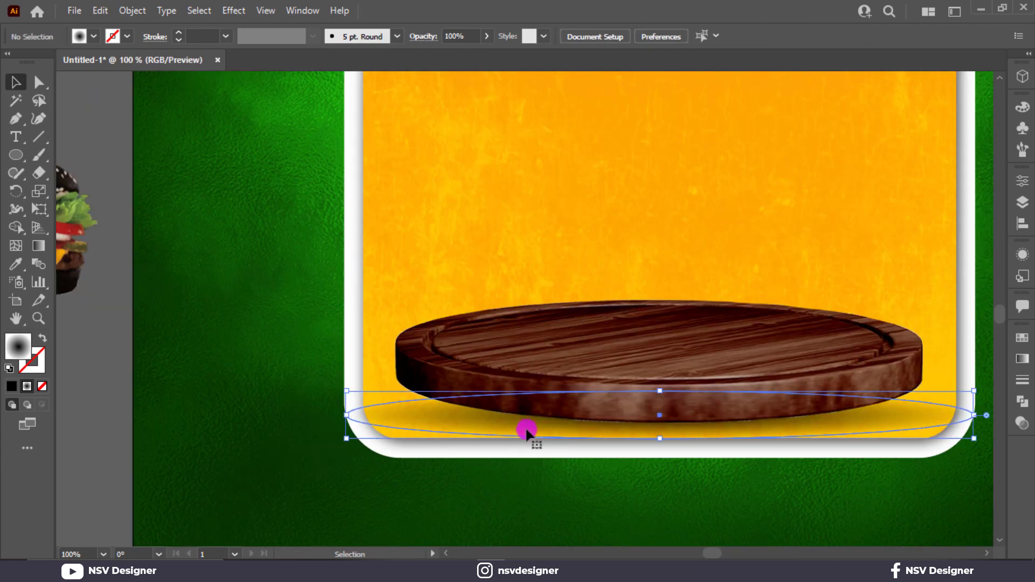
{"action": "left_click_drag", "start_coordinate": [527, 431], "coordinate": [506, 414]}
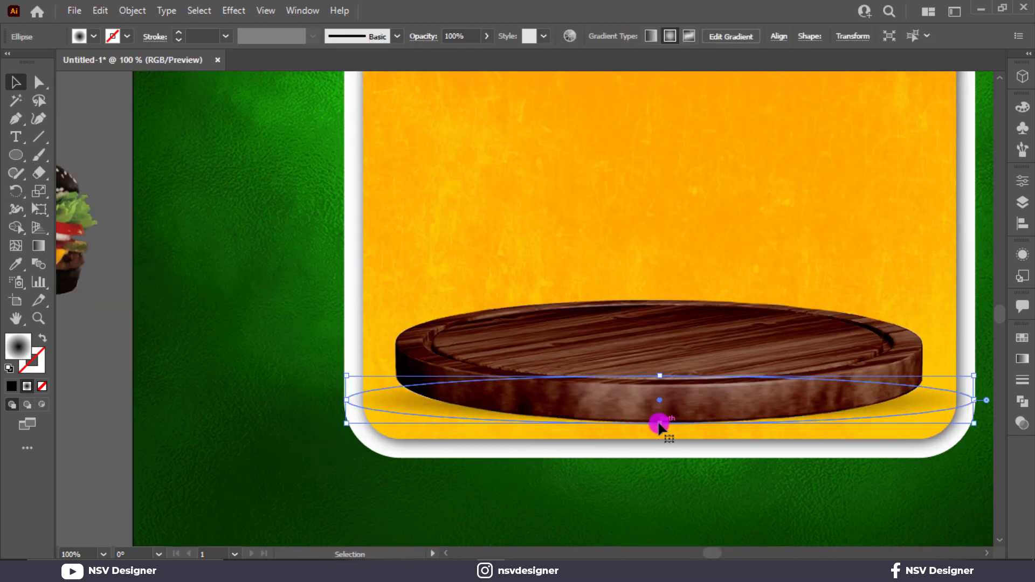
{"action": "left_click_drag", "start_coordinate": [660, 423], "coordinate": [681, 424]}
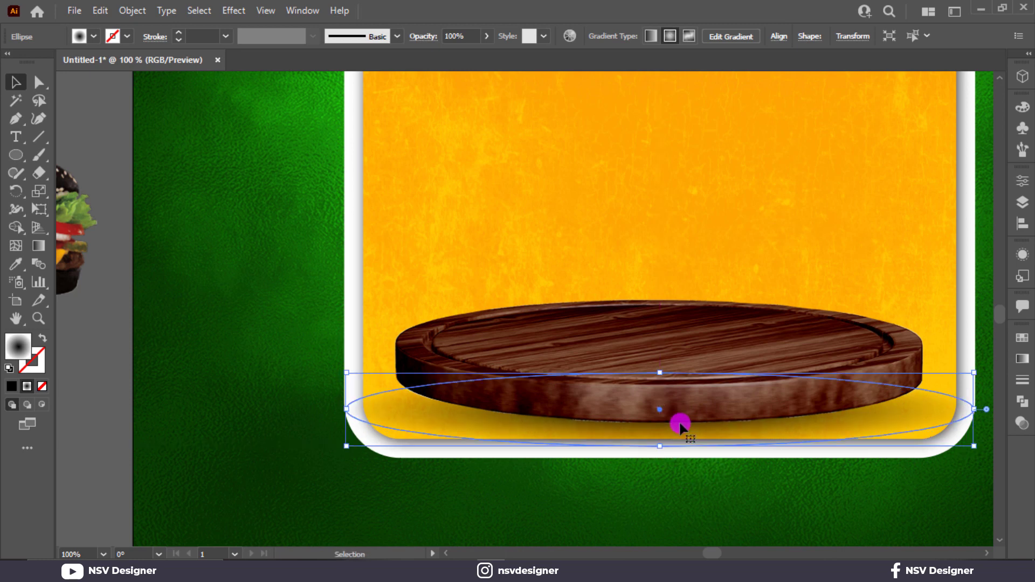
Widen the wooden board's shadow ellipse on both sides so that it extends past the white panel's edges.
{"action": "left_click_drag", "start_coordinate": [964, 410], "coordinate": [983, 410]}
{"action": "left_click_drag", "start_coordinate": [995, 409], "coordinate": [995, 410]}
{"action": "left_click", "coordinate": [638, 488]}
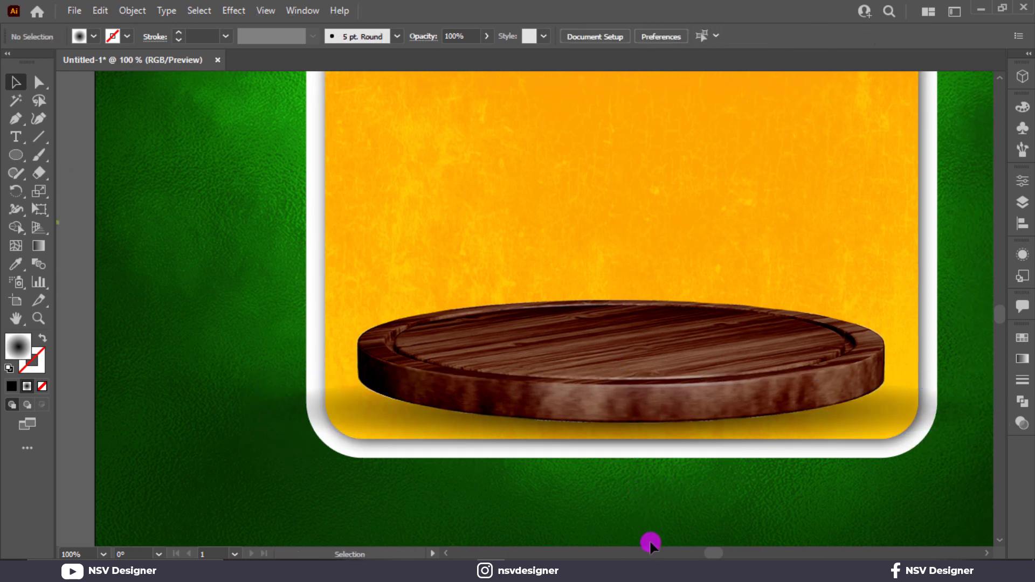
Bring the burger image to the front, place it on the wooden board and enlarge it to about 479 × 357 px.
{"action": "key", "text": "ctrl+0"}
{"action": "left_click", "coordinate": [227, 372]}
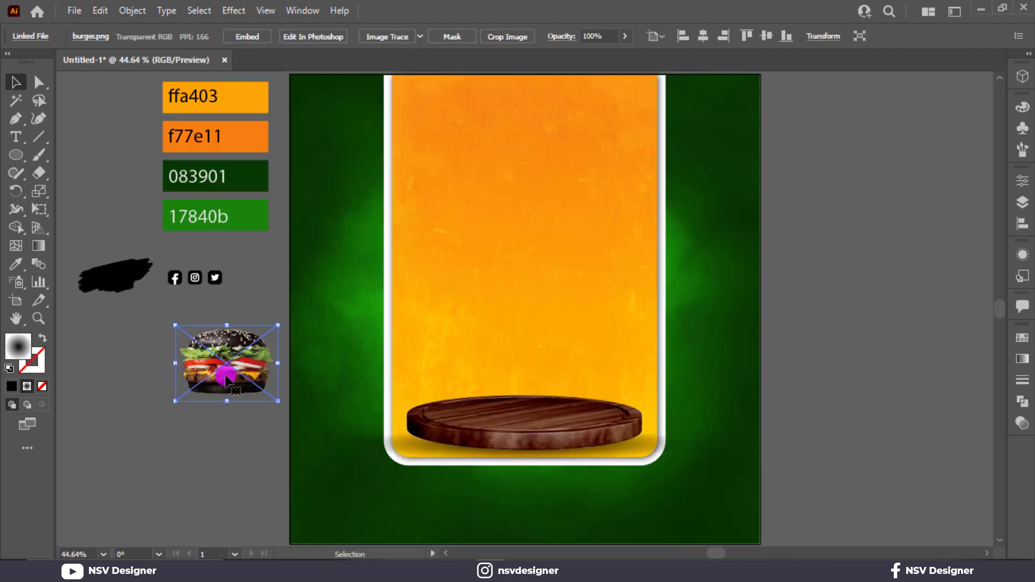
{"action": "right_click", "coordinate": [225, 377]}
{"action": "mouse_move", "coordinate": [336, 285]}
{"action": "left_click", "coordinate": [400, 286]}
{"action": "left_click_drag", "start_coordinate": [253, 361], "coordinate": [554, 356]}
{"action": "left_click_drag", "start_coordinate": [579, 318], "coordinate": [640, 270]}
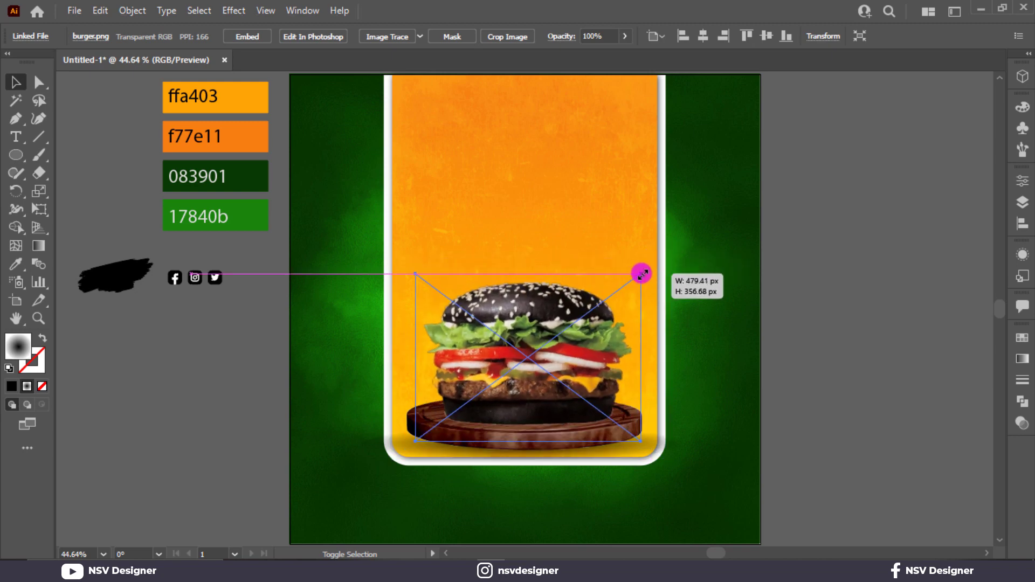
Centre the burger horizontally over the wooden board.
{"action": "left_click_drag", "start_coordinate": [534, 360], "coordinate": [532, 361]}
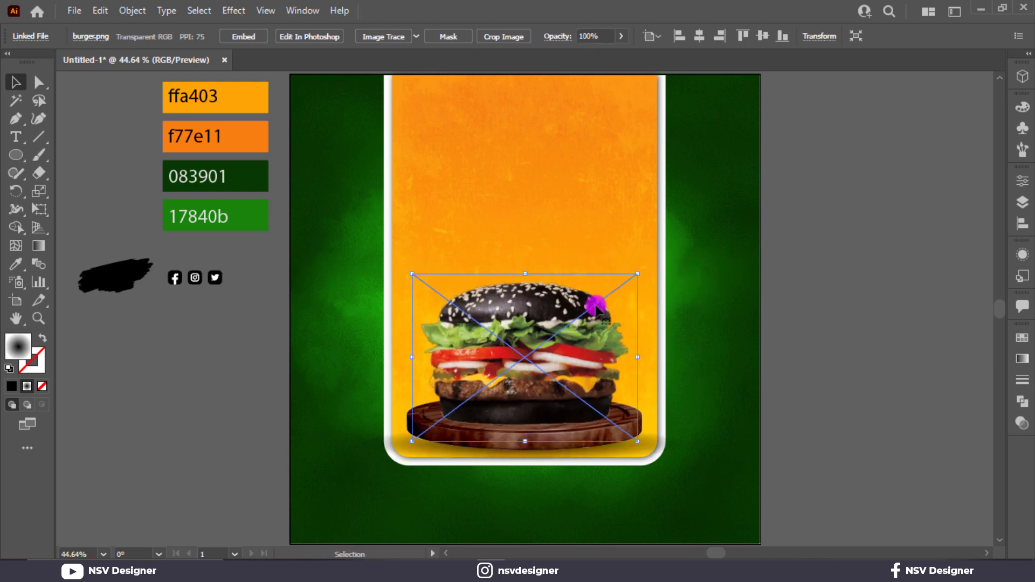
{"action": "left_click_drag", "start_coordinate": [632, 276], "coordinate": [637, 274]}
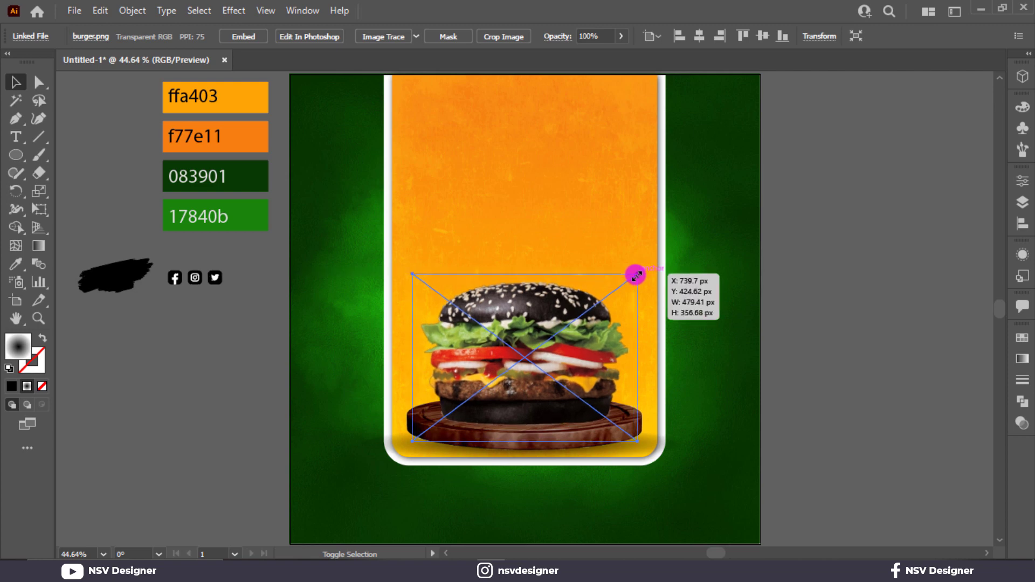
{"action": "left_click", "coordinate": [694, 296]}
{"action": "left_click_drag", "start_coordinate": [580, 379], "coordinate": [587, 378]}
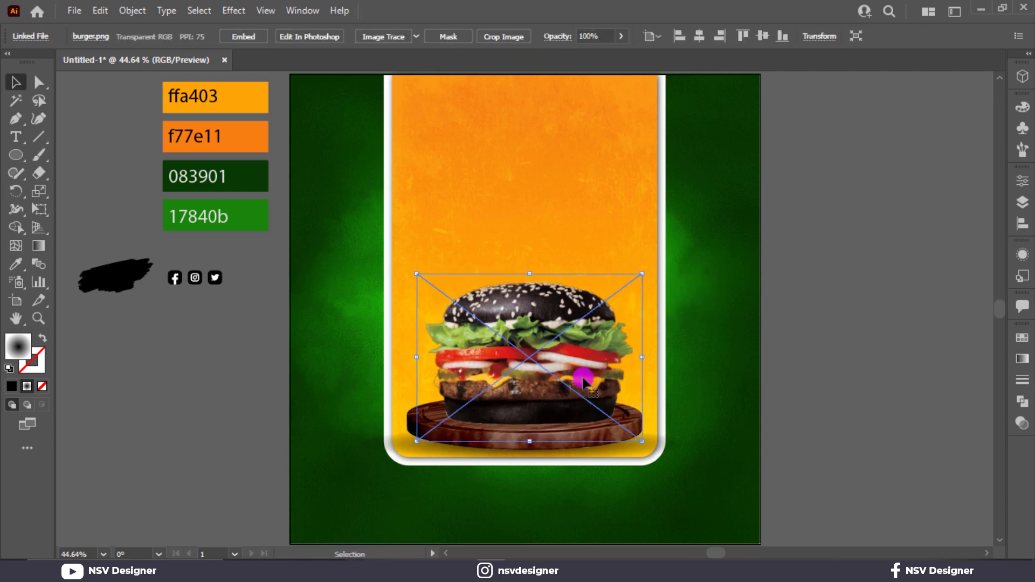
{"action": "left_click", "coordinate": [698, 42]}
{"action": "left_click", "coordinate": [781, 305]}
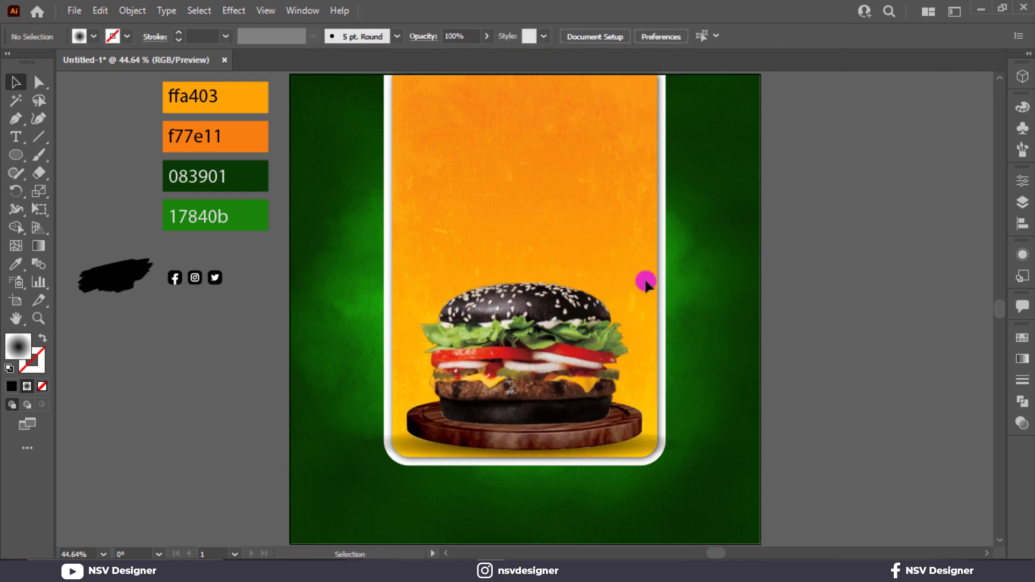
Draw a black-to-white radial gradient circle beside the orange panel and set its blend mode to Multiply.
{"action": "left_click", "coordinate": [22, 157]}
{"action": "left_click_drag", "start_coordinate": [783, 266], "coordinate": [859, 342]}
{"action": "left_click", "coordinate": [1021, 424]}
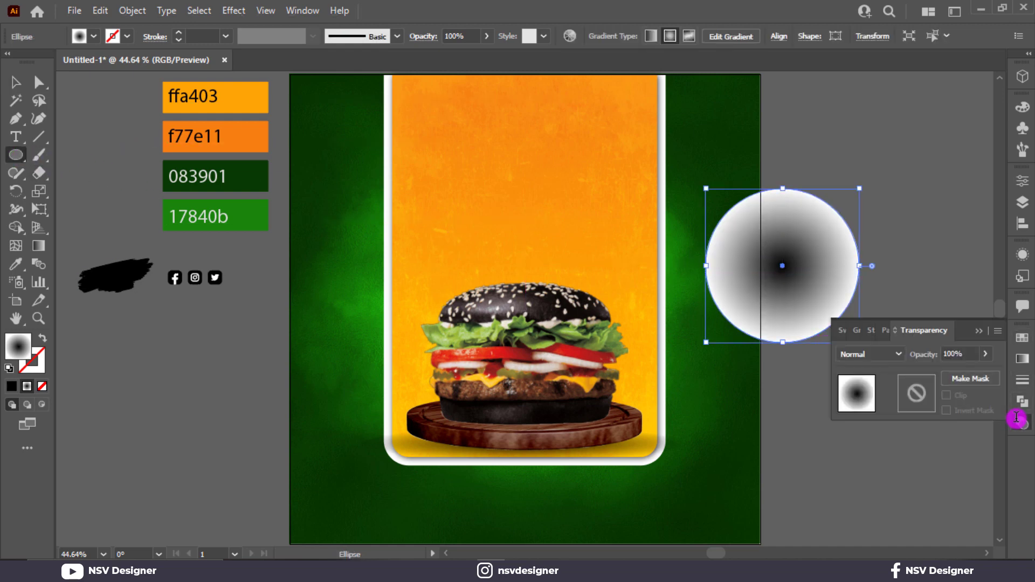
{"action": "left_click", "coordinate": [901, 354]}
{"action": "left_click", "coordinate": [859, 102]}
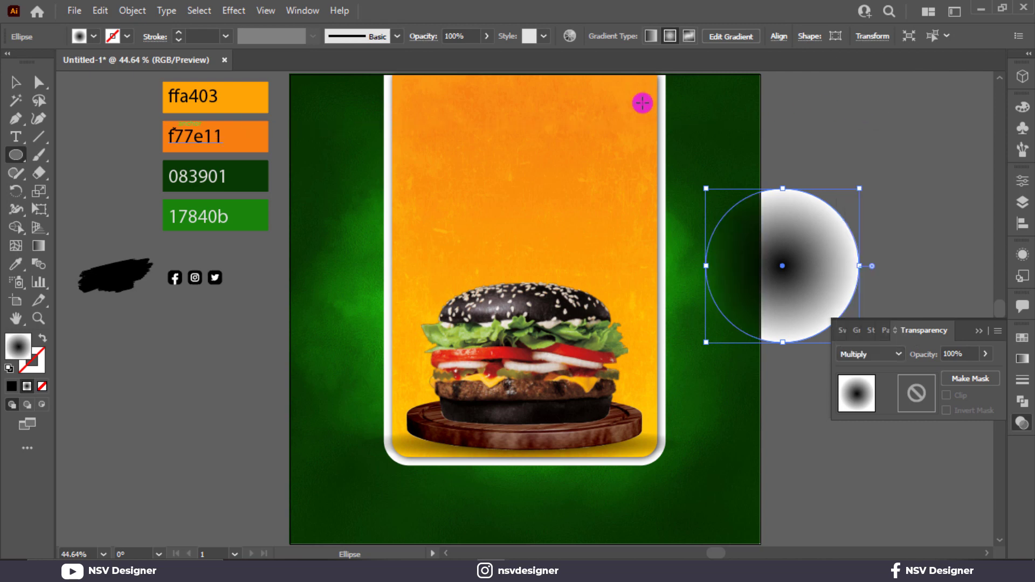
Flatten the gradient circle into a shadow ellipse on the wooden board and bring the burger in front of it.
{"action": "left_click", "coordinate": [15, 81]}
{"action": "left_click_drag", "start_coordinate": [783, 188], "coordinate": [526, 420]}
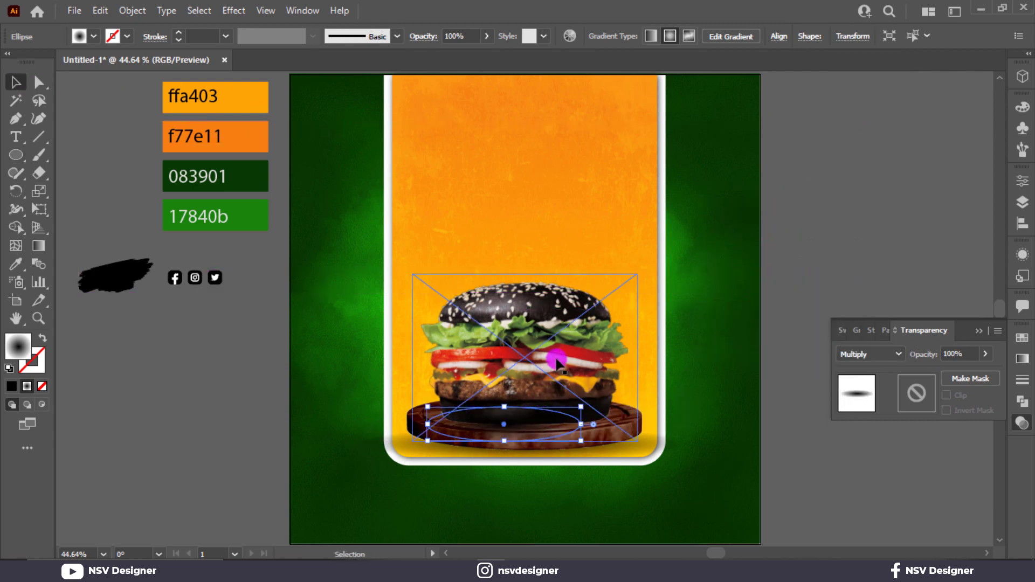
{"action": "right_click", "coordinate": [558, 364]}
{"action": "left_click", "coordinate": [705, 300]}
Lock the burger, then widen the shadow ellipse beneath it to the board's width and make it thinner.
{"action": "left_click", "coordinate": [549, 431]}
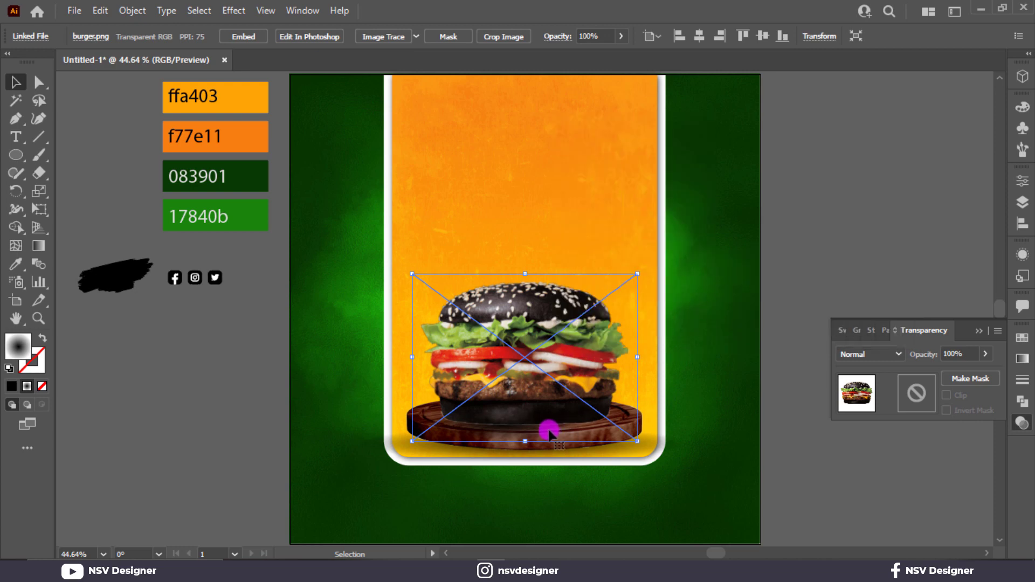
{"action": "key", "text": "ctrl+2"}
{"action": "left_click", "coordinate": [523, 429]}
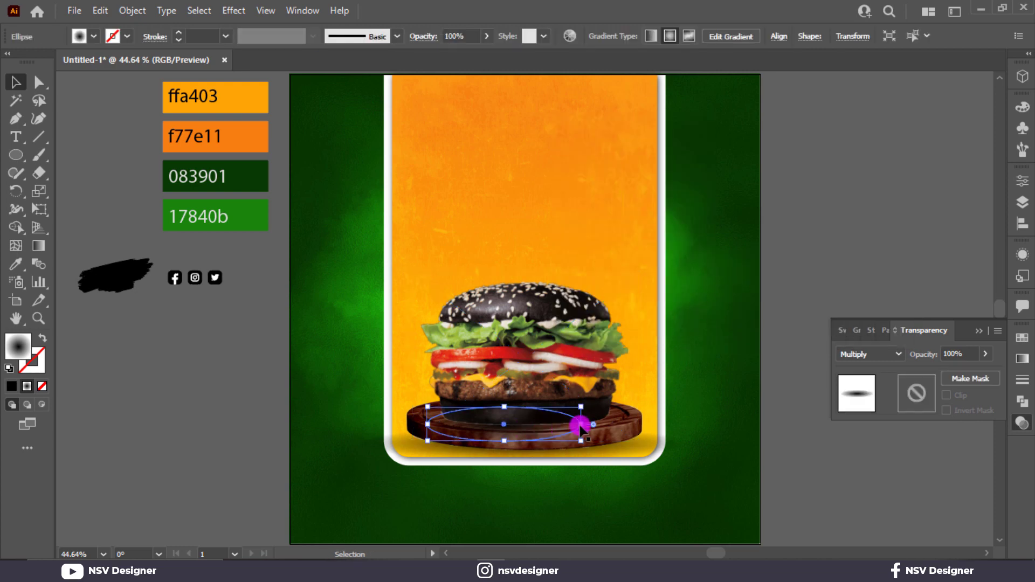
{"action": "left_click_drag", "start_coordinate": [581, 426], "coordinate": [536, 427]}
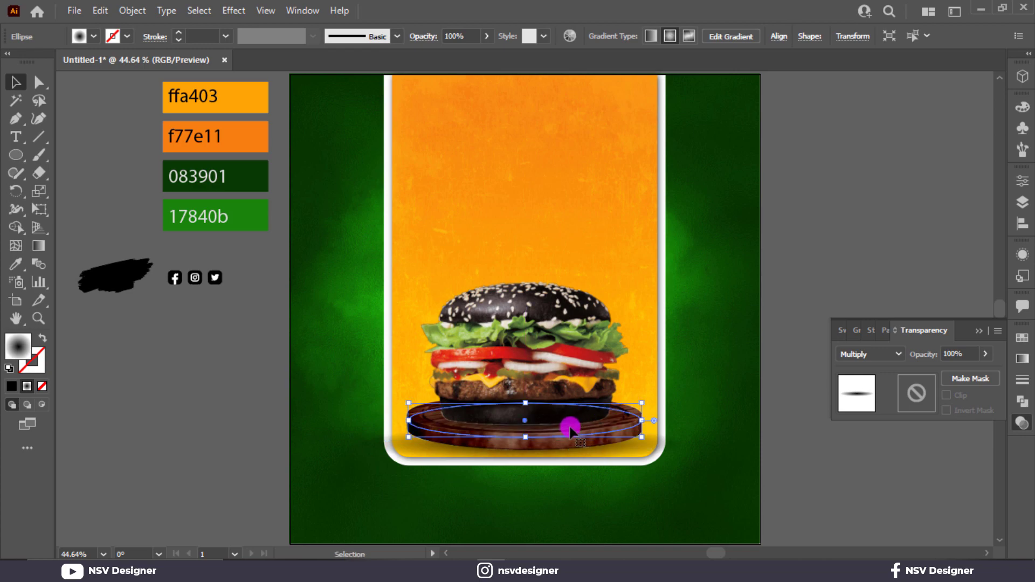
{"action": "key", "text": "ctrl+1"}
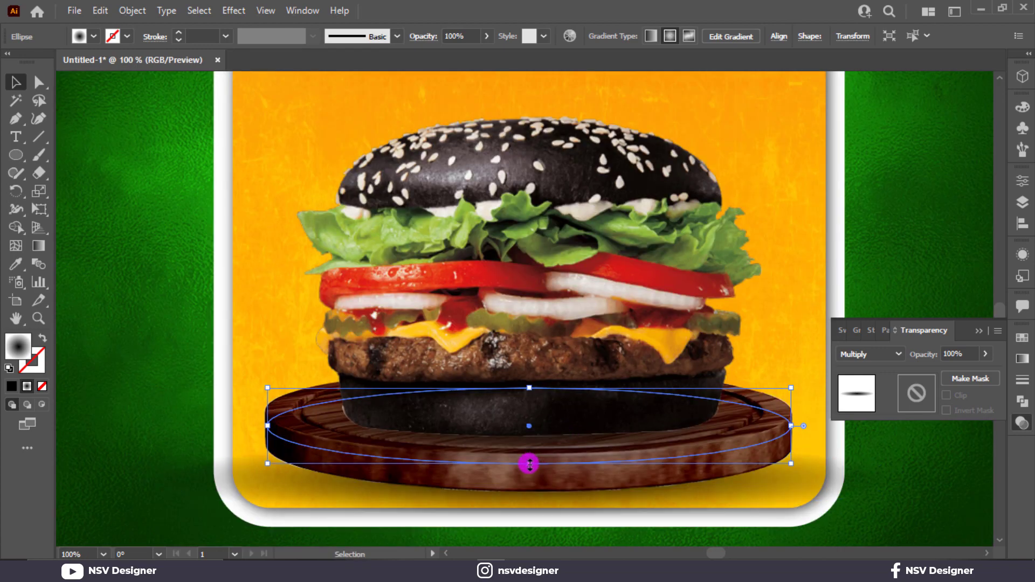
{"action": "left_click_drag", "start_coordinate": [530, 464], "coordinate": [561, 434]}
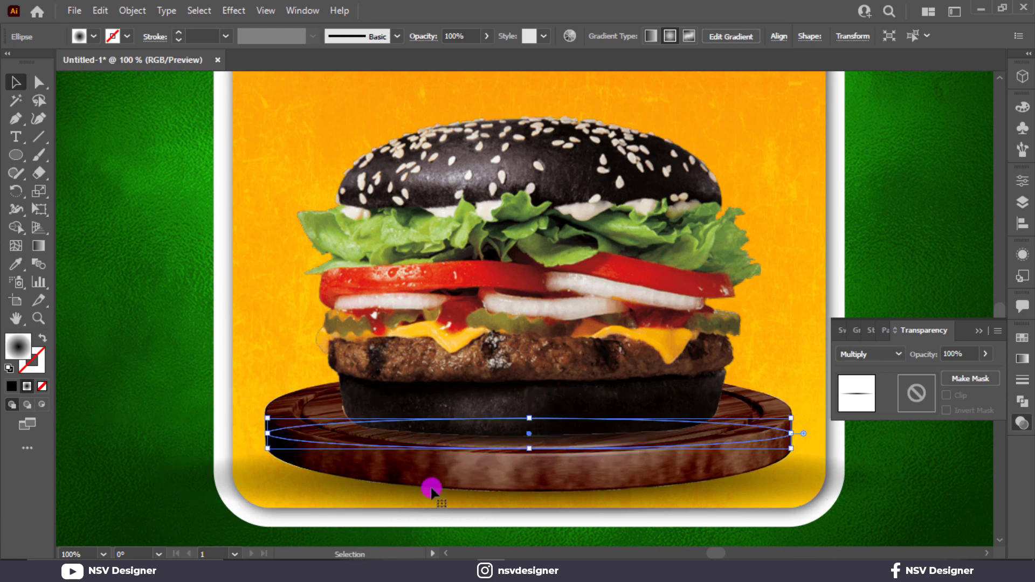
Apply a Gaussian Blur with a radius of 5.7426 pixels to both the burger's and the board's shadow ellipses.
{"action": "left_click", "coordinate": [410, 496], "text": "shift"}
{"action": "left_click", "coordinate": [232, 10]}
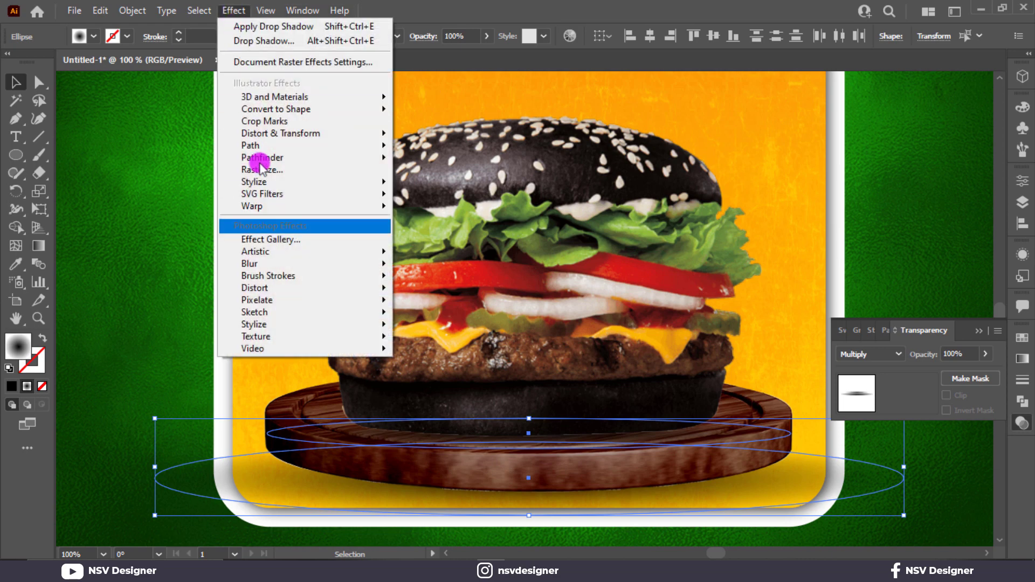
{"action": "mouse_move", "coordinate": [273, 263]}
{"action": "left_click", "coordinate": [426, 264]}
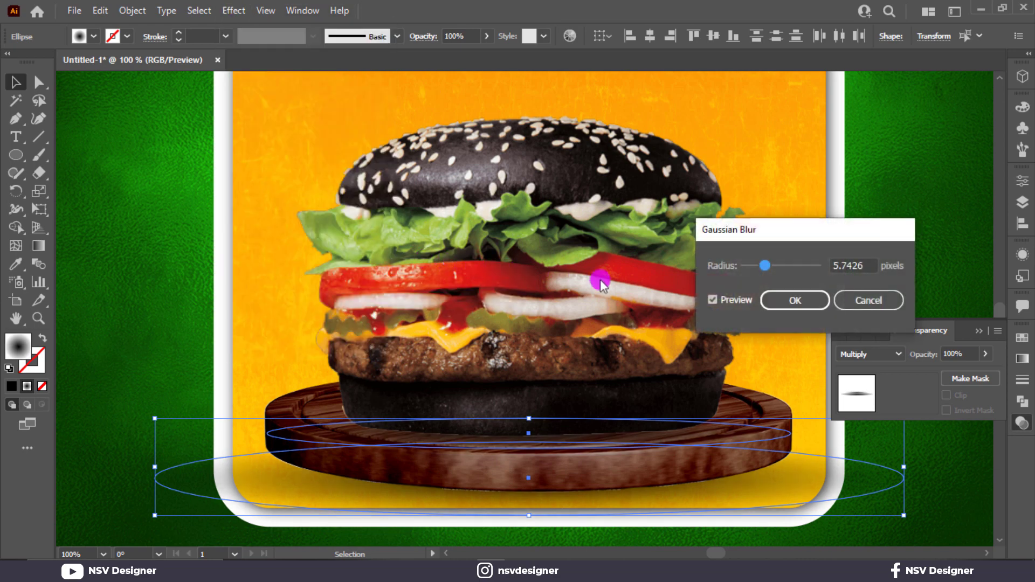
{"action": "left_click", "coordinate": [795, 301]}
{"action": "left_click", "coordinate": [862, 294]}
Move the burger's shadow ellipse slightly down on the wooden board.
{"action": "left_click", "coordinate": [611, 438]}
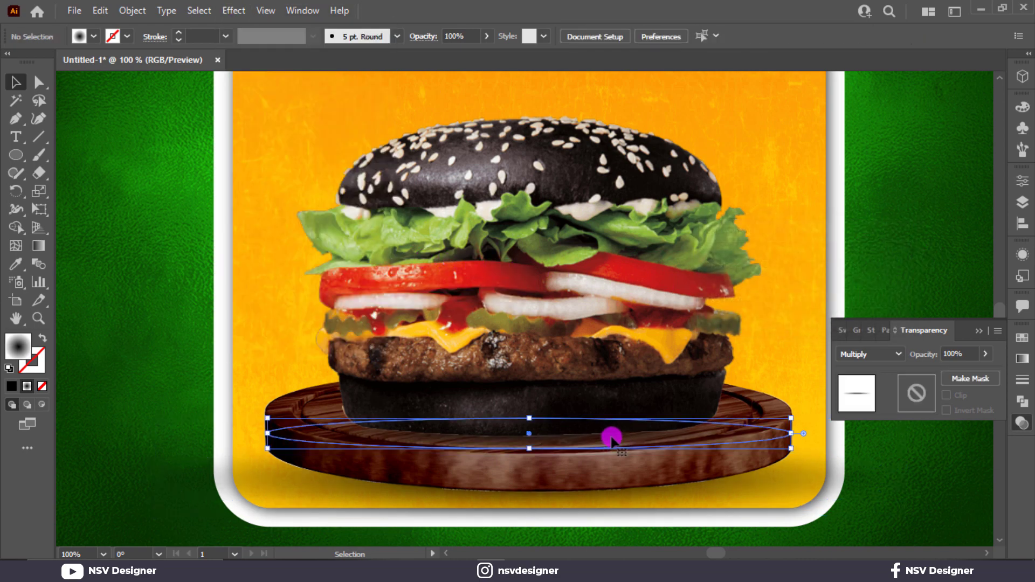
{"action": "left_click_drag", "start_coordinate": [611, 437], "coordinate": [597, 436]}
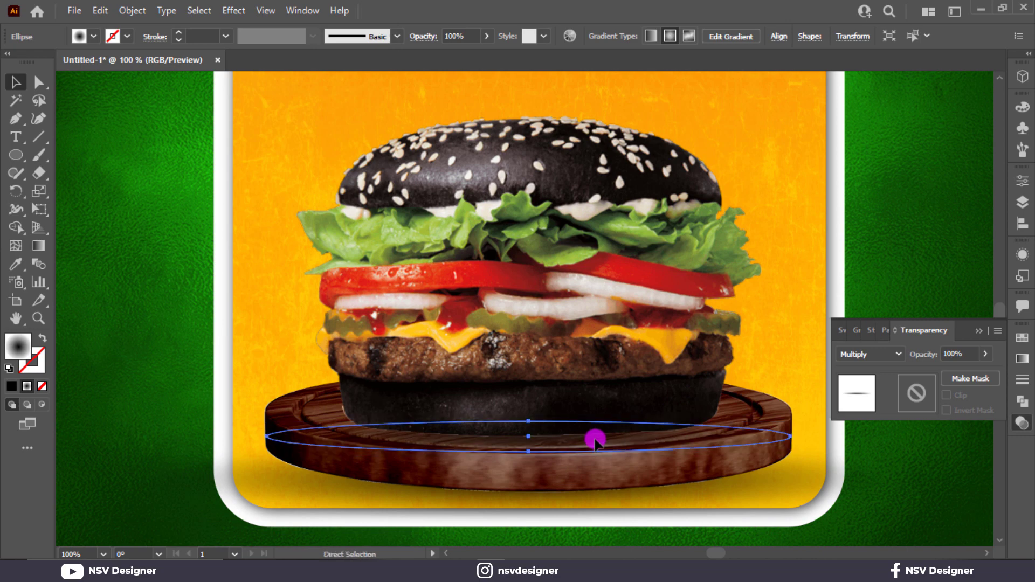
{"action": "left_click", "coordinate": [853, 497]}
{"action": "key", "text": "ctrl+0"}
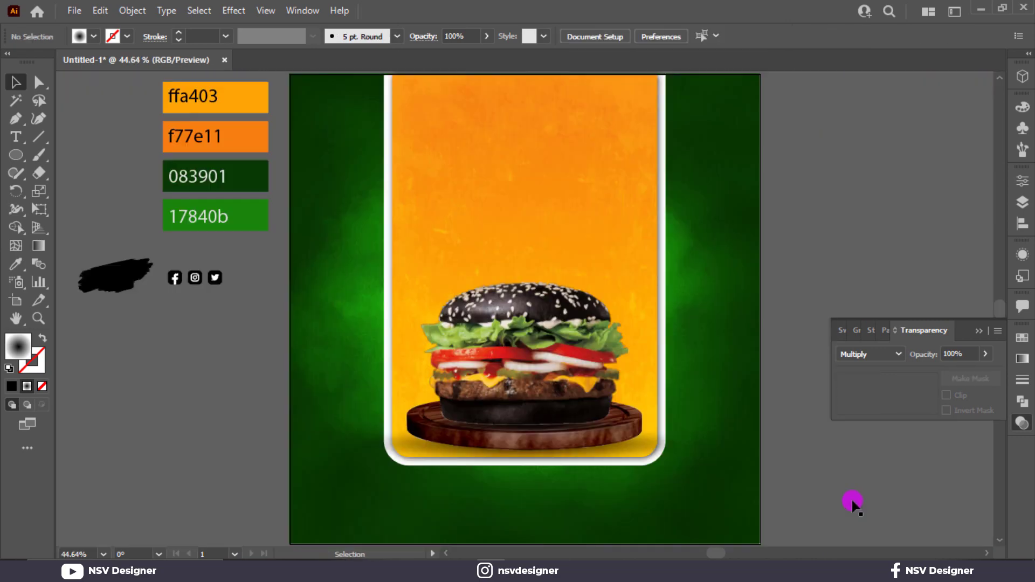
{"action": "left_click", "coordinate": [975, 329]}
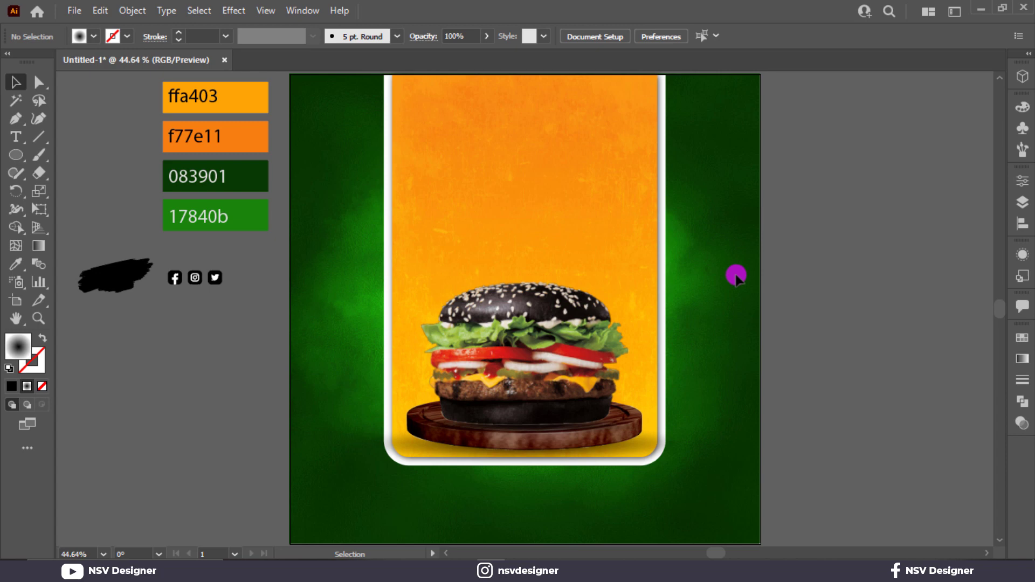
Bring the black brush stroke shape to the front and move it onto the upper part of the orange panel.
{"action": "left_click", "coordinate": [103, 278]}
{"action": "right_click", "coordinate": [106, 277]}
{"action": "mouse_move", "coordinate": [192, 484]}
{"action": "left_click", "coordinate": [302, 481]}
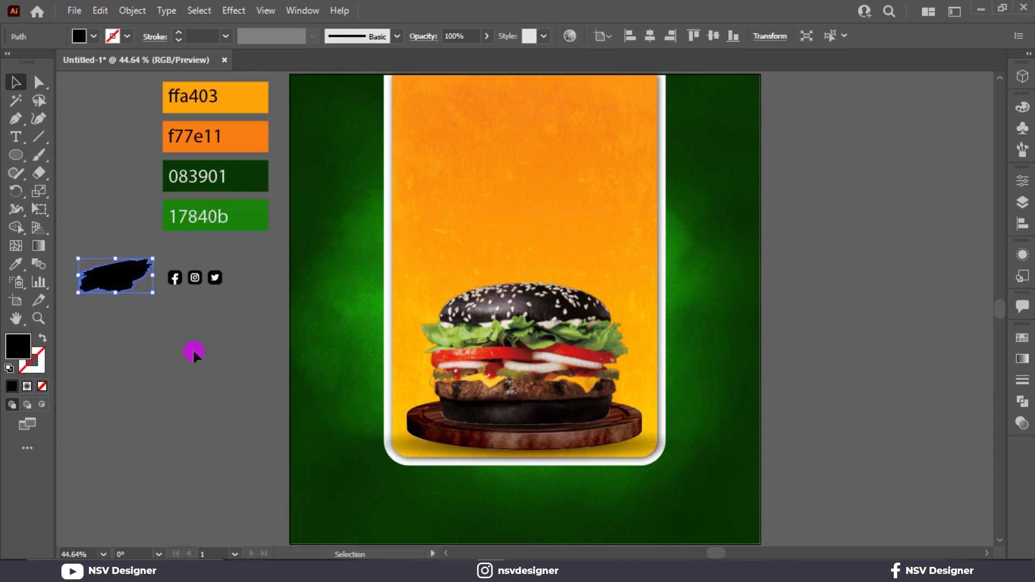
{"action": "mouse_move", "coordinate": [130, 277]}
{"action": "left_mouse_down"}
{"action": "mouse_move", "coordinate": [531, 147]}
{"action": "mouse_move", "coordinate": [688, 194]}
{"action": "left_mouse_up"}
Enlarge the brush stroke to about 526 × 241 px and centre it across the orange panel above the burger.
{"action": "left_click_drag", "start_coordinate": [571, 147], "coordinate": [575, 157]}
{"action": "left_click_drag", "start_coordinate": [612, 196], "coordinate": [657, 215]}
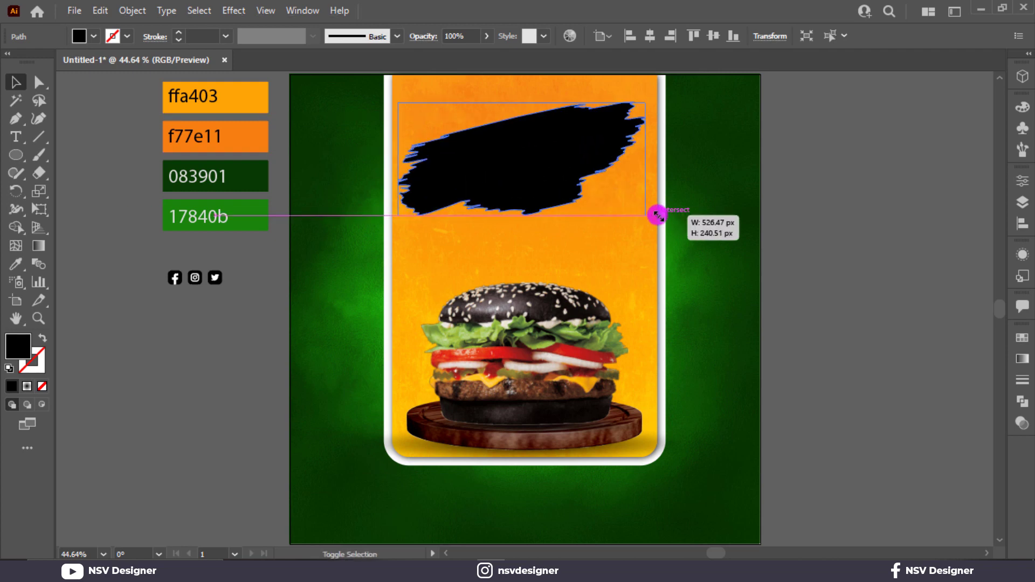
{"action": "left_click_drag", "start_coordinate": [583, 155], "coordinate": [580, 159]}
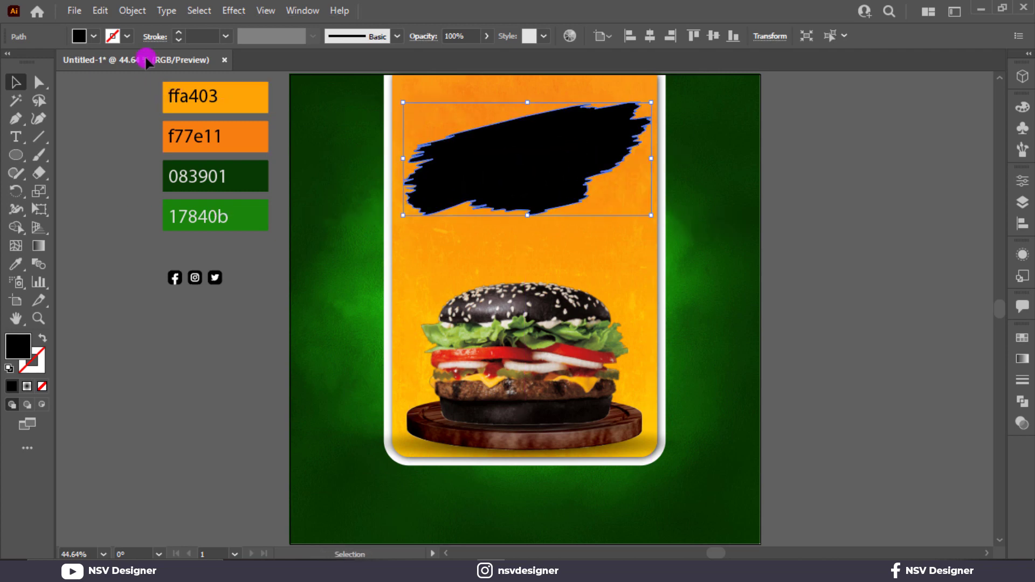
Try the Overlay blend mode with a white fill on the brush stroke.
{"action": "left_click", "coordinate": [94, 37]}
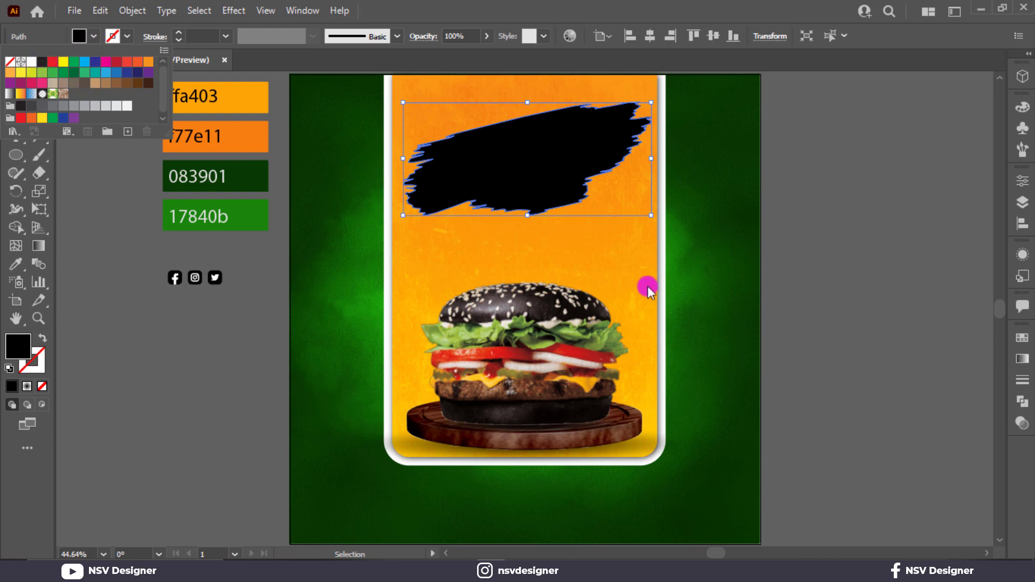
{"action": "left_click", "coordinate": [1021, 424]}
{"action": "left_click", "coordinate": [870, 354]}
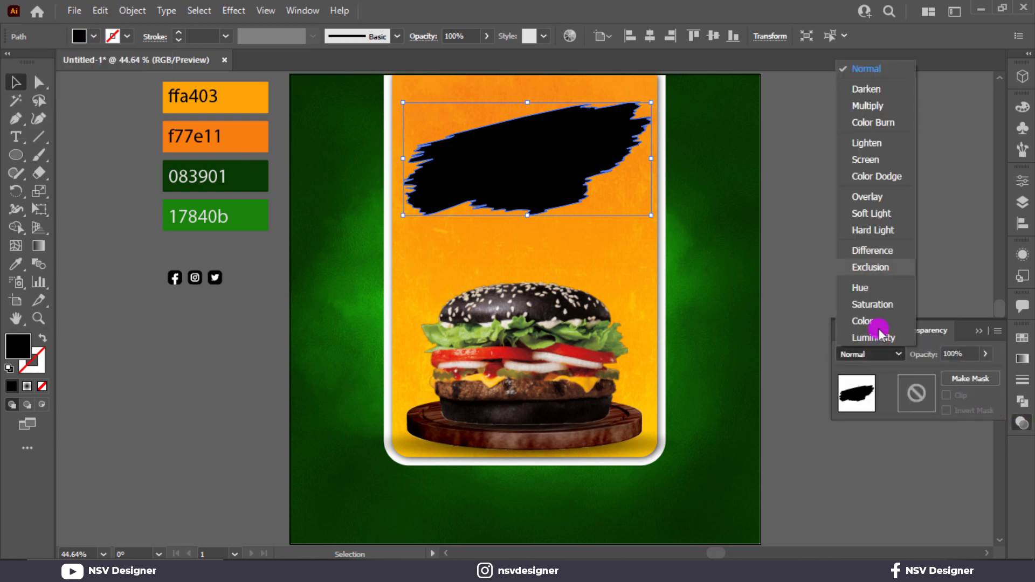
{"action": "left_click", "coordinate": [884, 199]}
{"action": "left_click", "coordinate": [95, 36]}
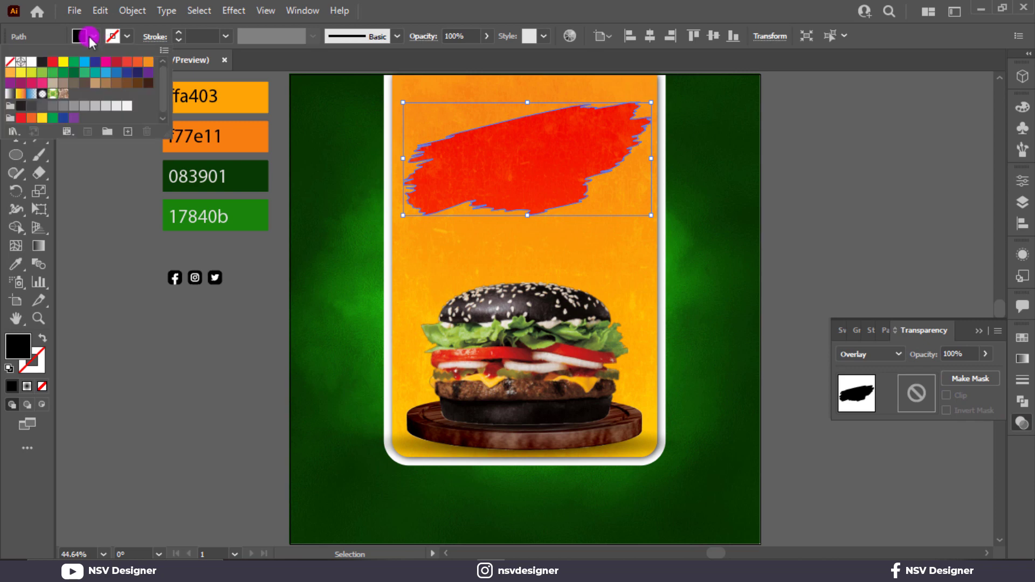
{"action": "left_click", "coordinate": [32, 64]}
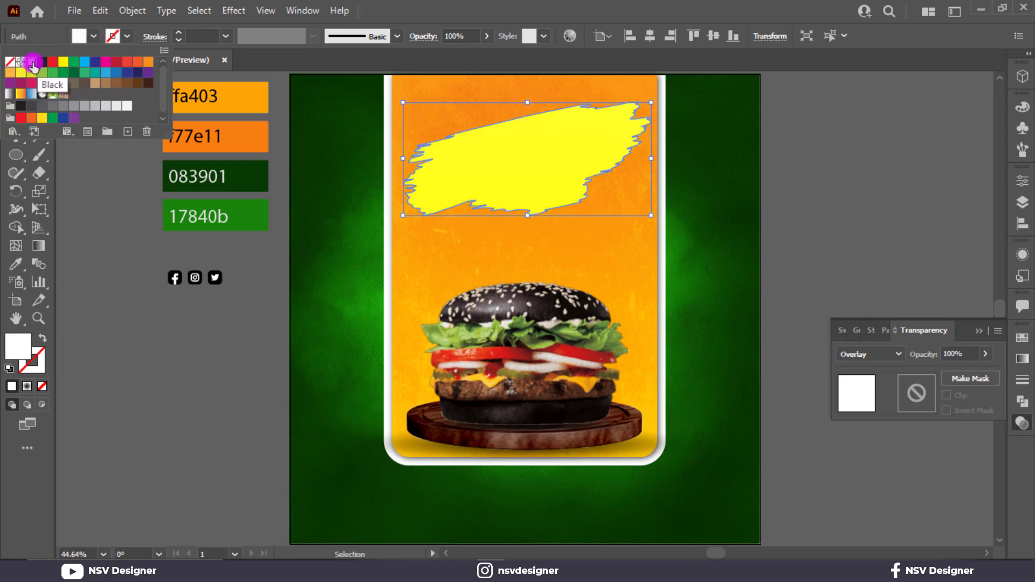
Fill the brush stroke with the dark green 083901 swatch colour and set its blend mode to Soft Light.
{"action": "key", "text": "i"}
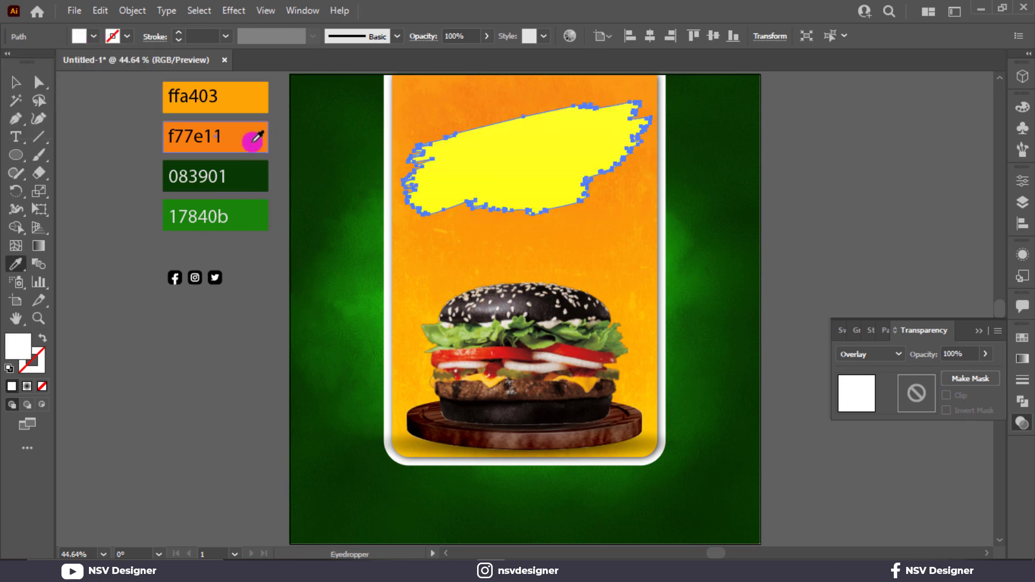
{"action": "left_click", "coordinate": [253, 138]}
{"action": "left_click", "coordinate": [249, 180]}
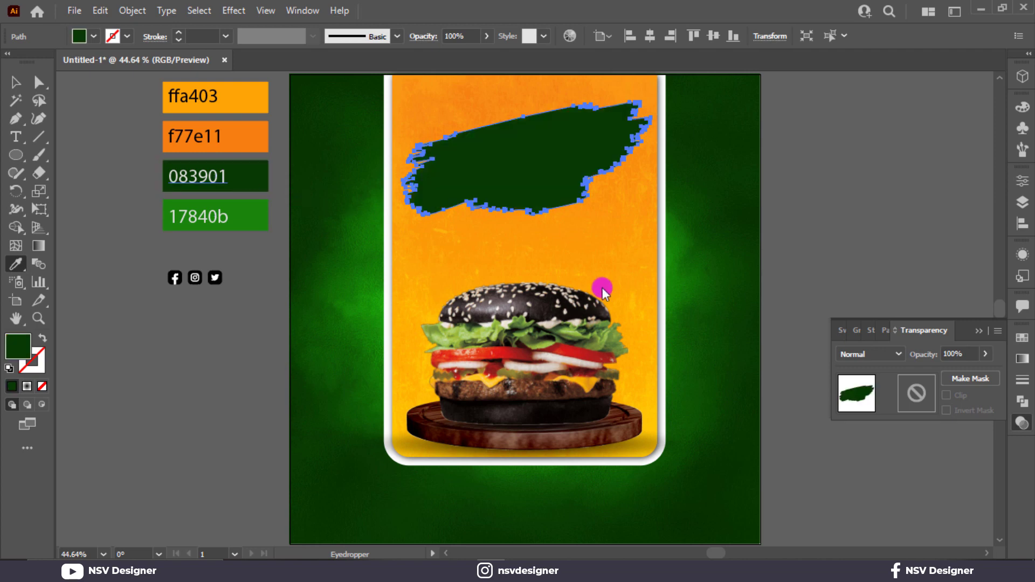
{"action": "left_click", "coordinate": [878, 355]}
{"action": "left_click", "coordinate": [885, 208]}
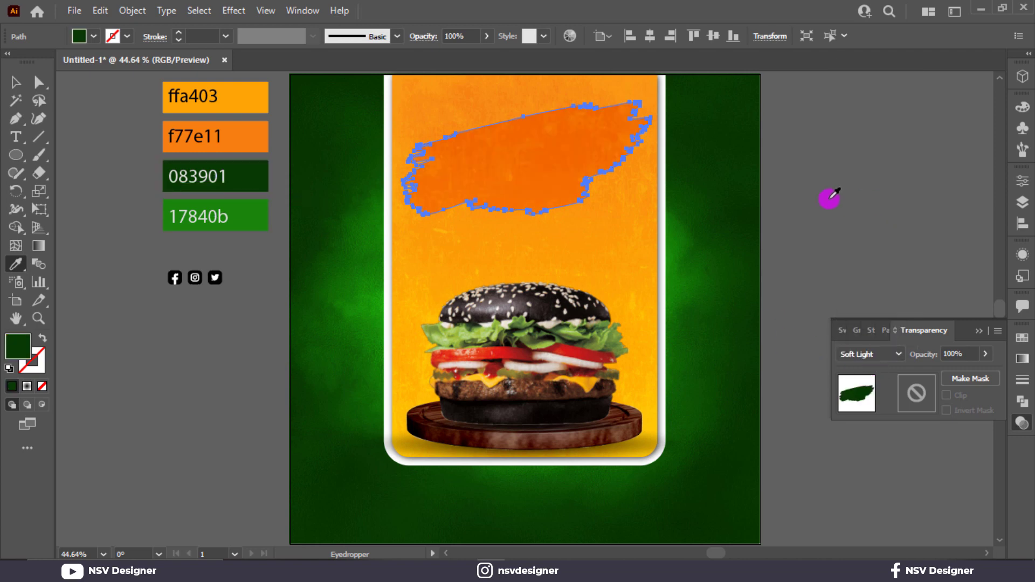
{"action": "left_click", "coordinate": [15, 82]}
{"action": "left_click", "coordinate": [848, 199]}
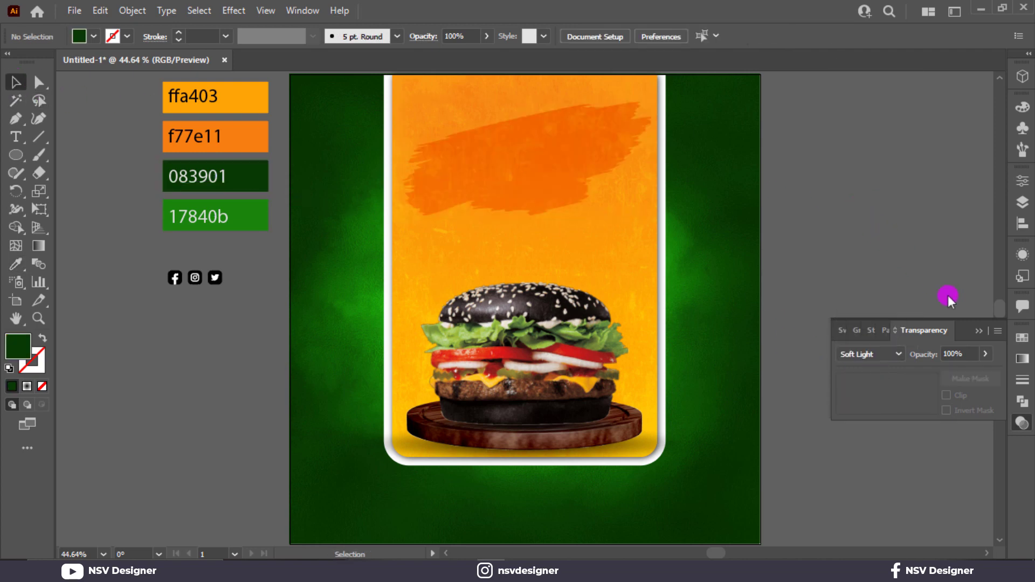
{"action": "left_click", "coordinate": [539, 157]}
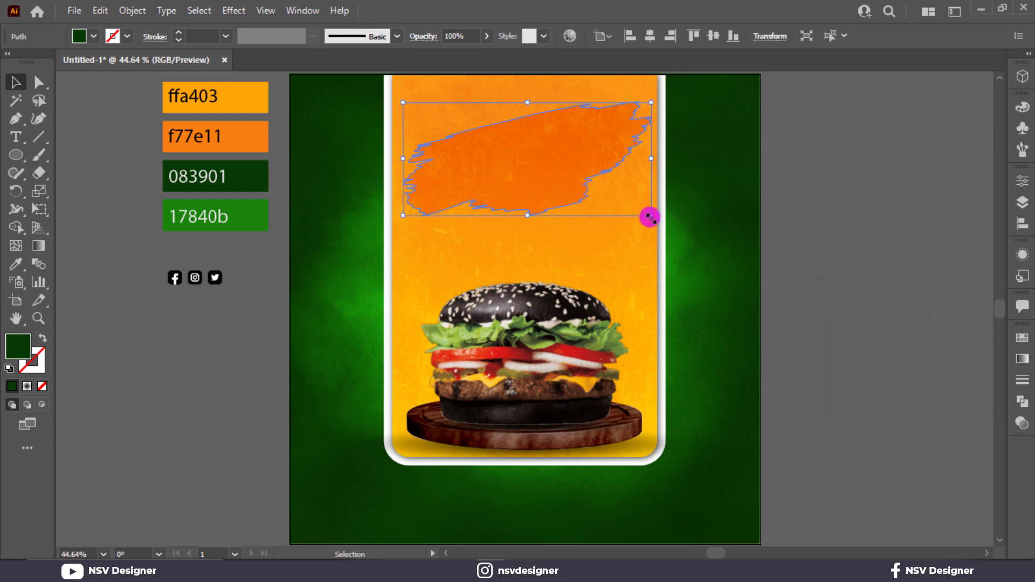
{"action": "left_click", "coordinate": [748, 206]}
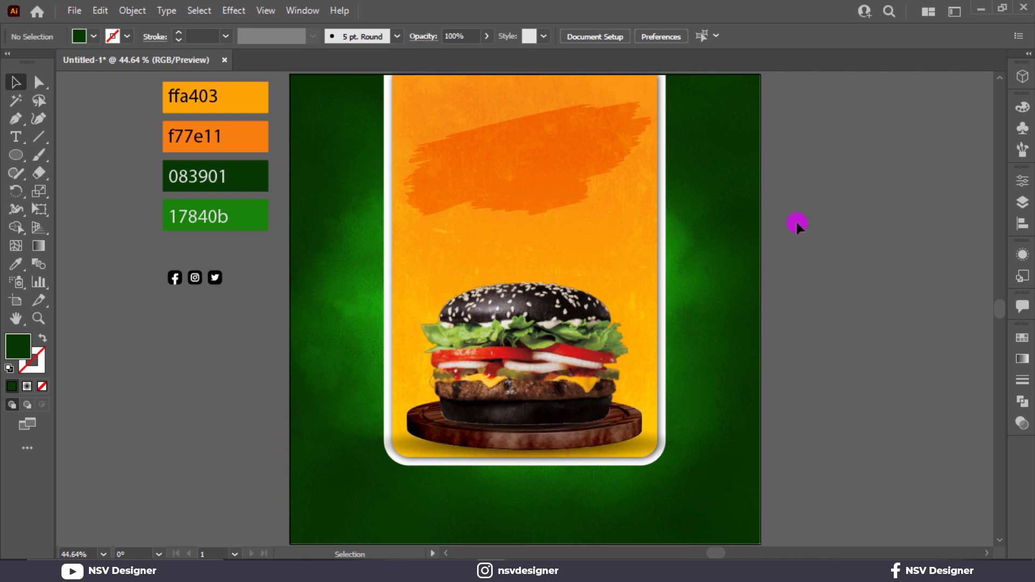
Unlock all objects and lock the green background again.
{"action": "key", "text": "ctrl+alt+2"}
{"action": "left_click", "coordinate": [831, 207]}
{"action": "left_click_drag", "start_coordinate": [712, 325], "coordinate": [713, 326]}
{"action": "key", "text": "ctrl+2"}
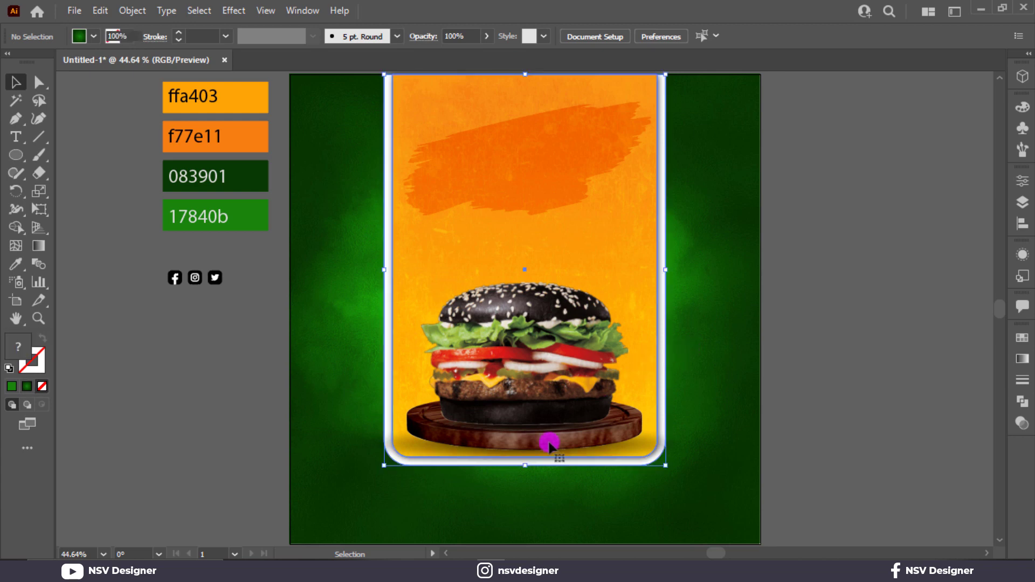
Shorten the orange panel by raising its lower edge until it crosses the wooden board.
{"action": "left_click", "coordinate": [522, 465]}
{"action": "left_click_drag", "start_coordinate": [522, 465], "coordinate": [527, 425]}
{"action": "left_click", "coordinate": [608, 475]}
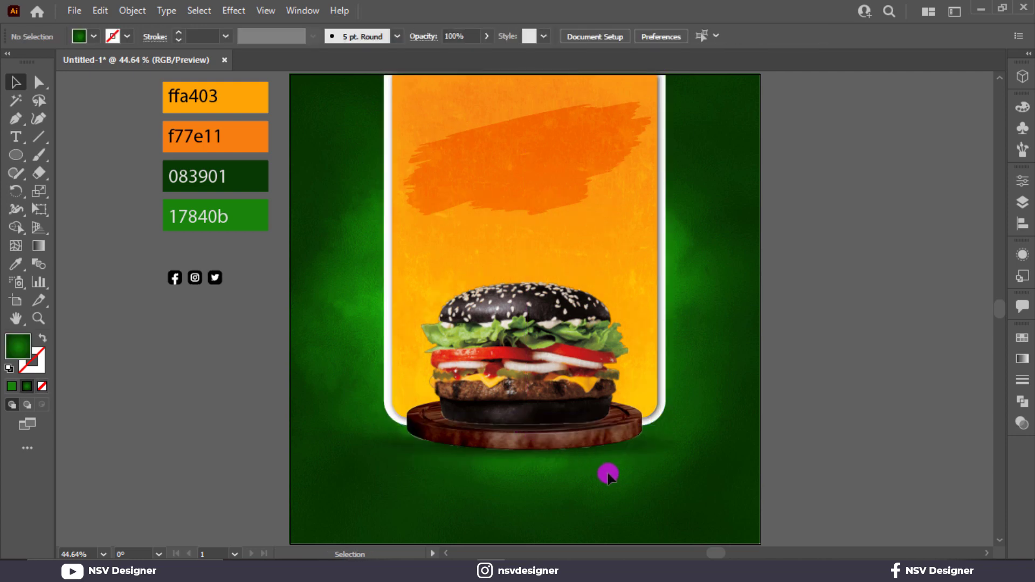
Move the burger, wooden board and their shadows straight up about 91 px so they sit inside the orange panel.
{"action": "left_click", "coordinate": [487, 465]}
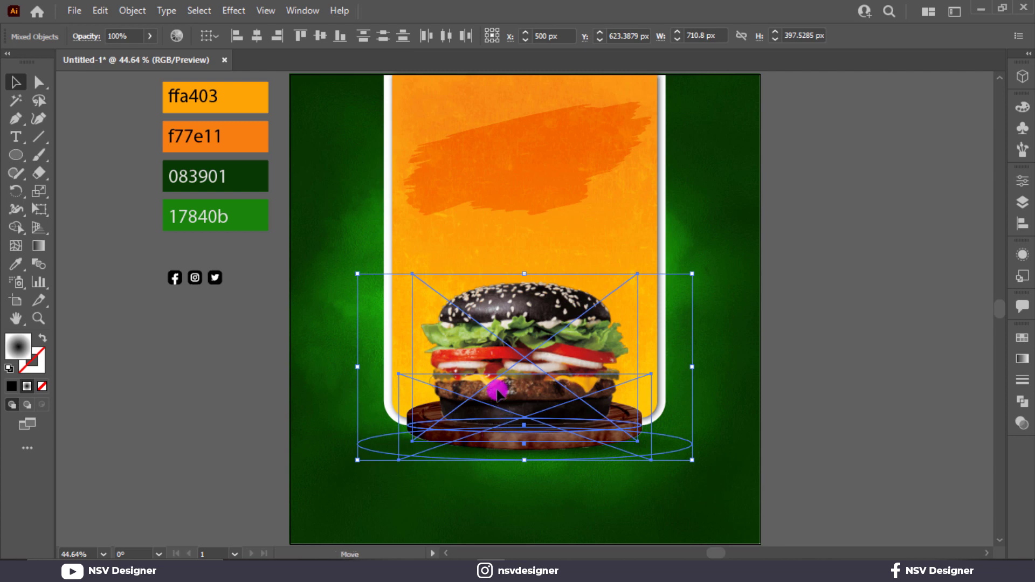
{"action": "left_click_drag", "start_coordinate": [497, 393], "coordinate": [496, 355]}
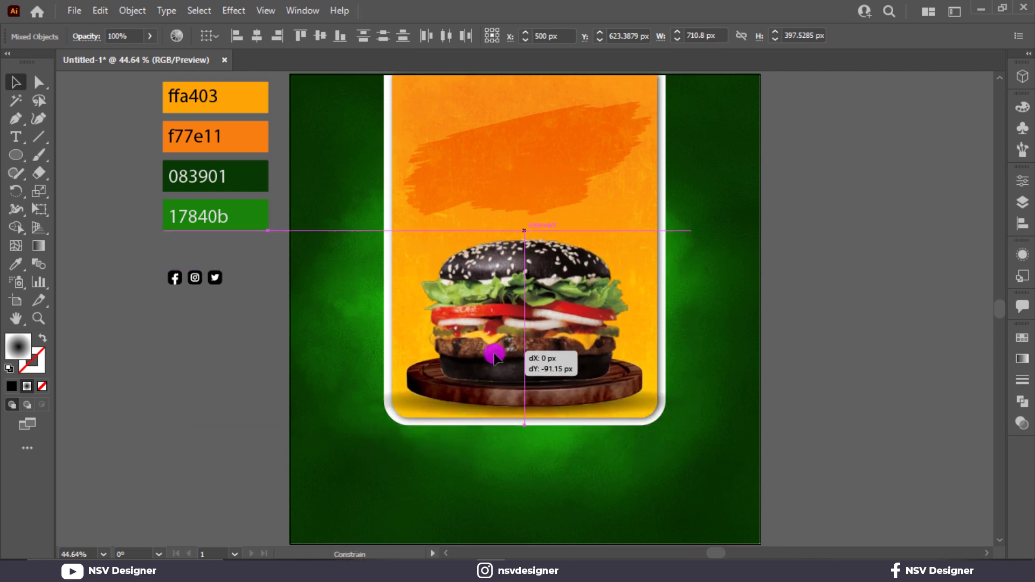
{"action": "left_click_drag", "start_coordinate": [495, 356], "coordinate": [495, 356]}
{"action": "left_click", "coordinate": [811, 399]}
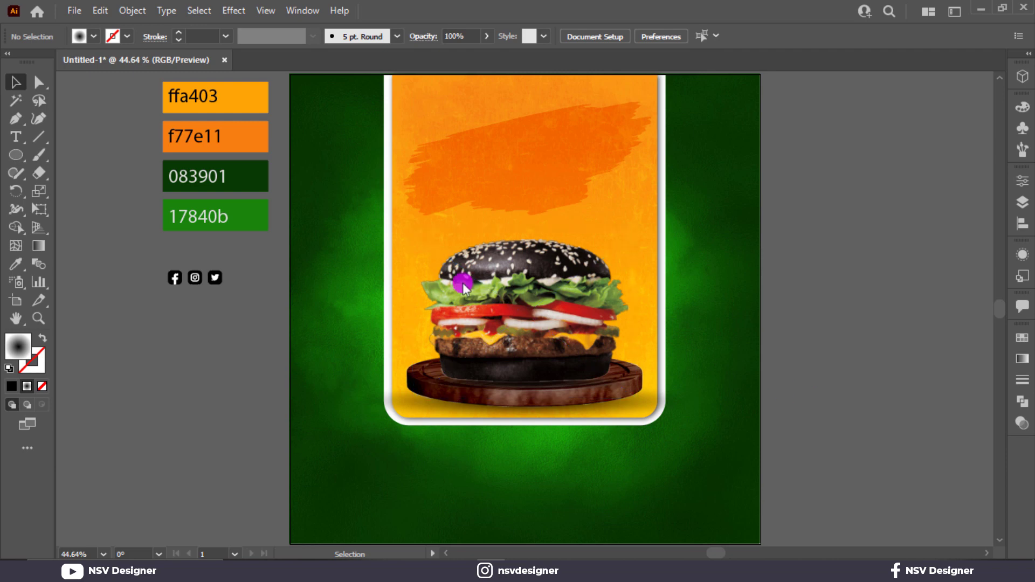
Add the text "Hot & Spicy" beside the artboard and enlarge it to about 50 pt.
{"action": "left_click", "coordinate": [16, 136]}
{"action": "left_click", "coordinate": [818, 222]}
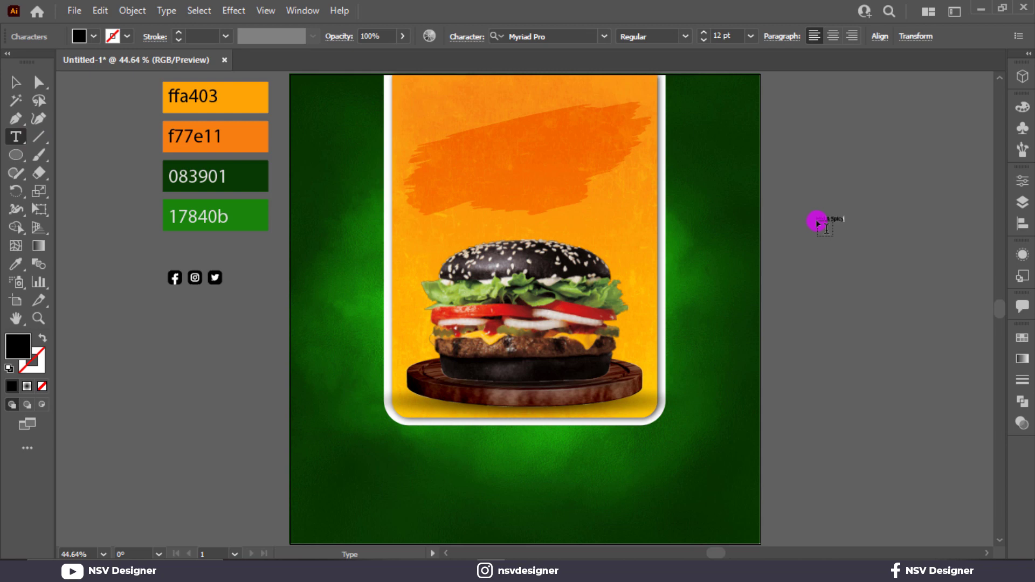
{"action": "left_click", "coordinate": [15, 81]}
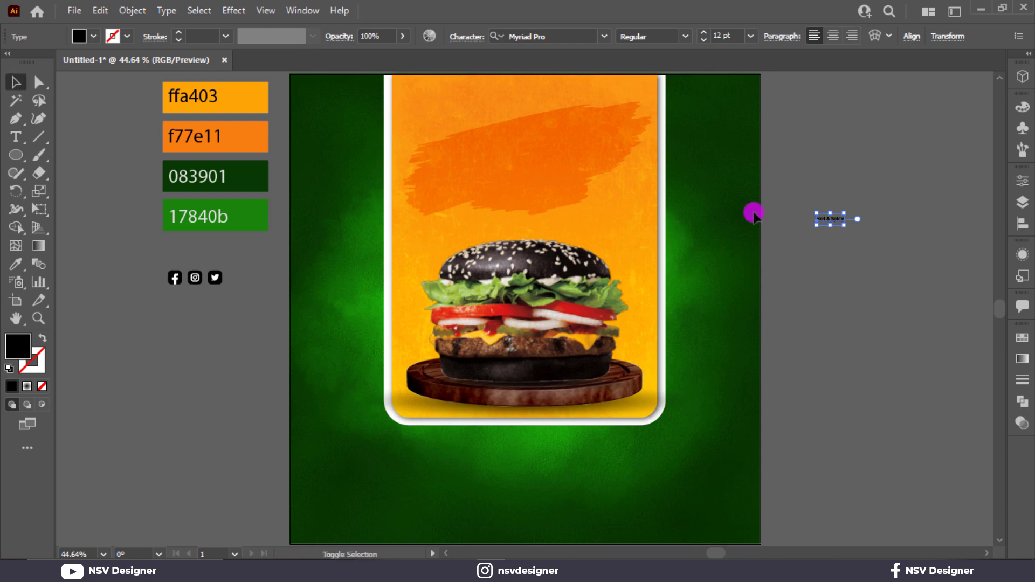
{"action": "left_click_drag", "start_coordinate": [844, 225], "coordinate": [929, 268]}
Duplicate the "Hot & Spicy" text below itself and change the copy to "Burger".
{"action": "left_click_drag", "start_coordinate": [876, 229], "coordinate": [872, 268]}
{"action": "triple_click", "coordinate": [872, 268]}
{"action": "type", "text": "Bu"}
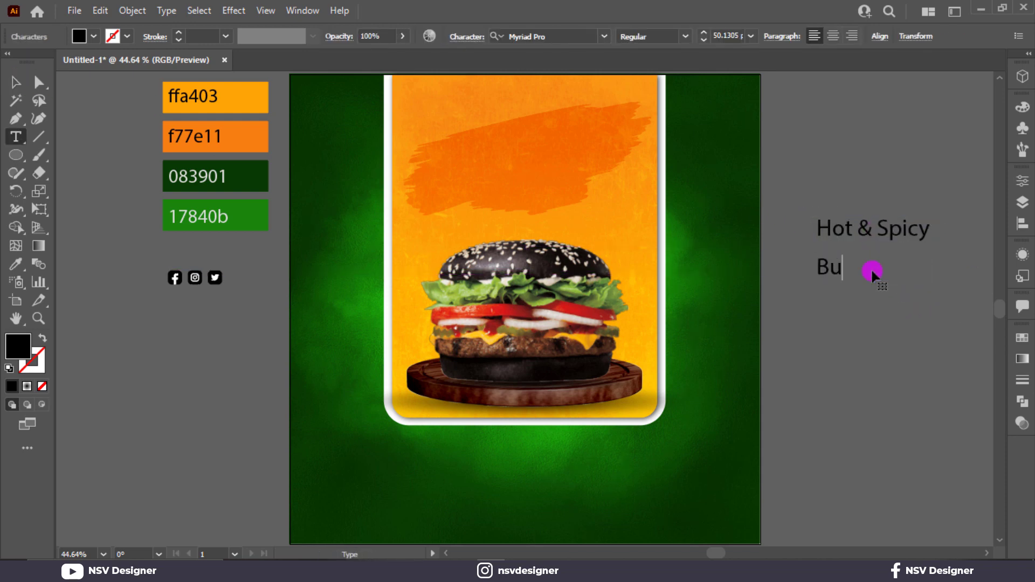
{"action": "type", "text": "rger"}
{"action": "left_click", "coordinate": [15, 82]}
{"action": "left_click", "coordinate": [878, 287]}
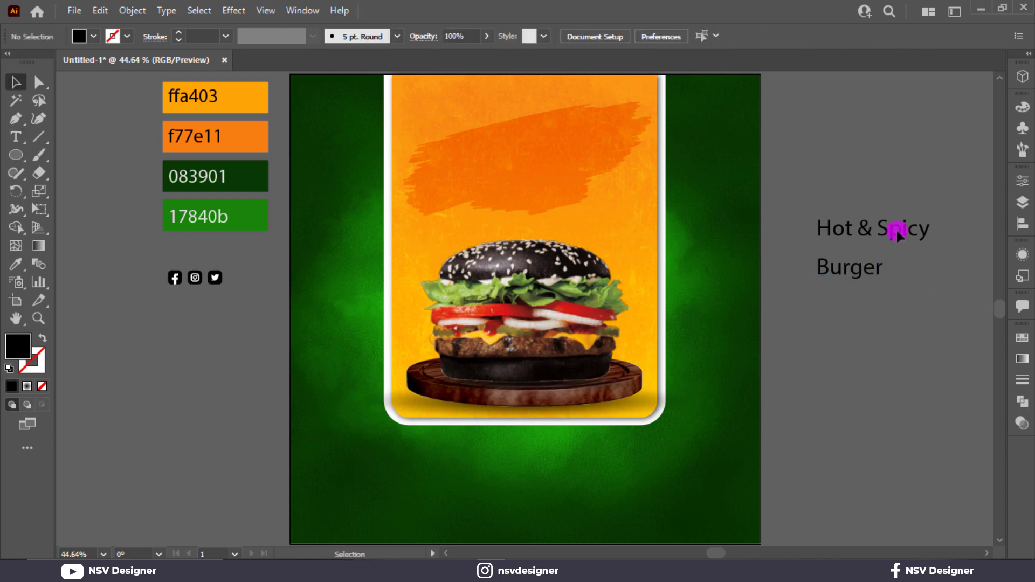
Give "Hot & Spicy" a brush font found by searching "hey", and set "Burger" in the Dopestyle font.
{"action": "left_click", "coordinate": [873, 227]}
{"action": "left_click", "coordinate": [573, 33]}
{"action": "type", "text": "hey"}
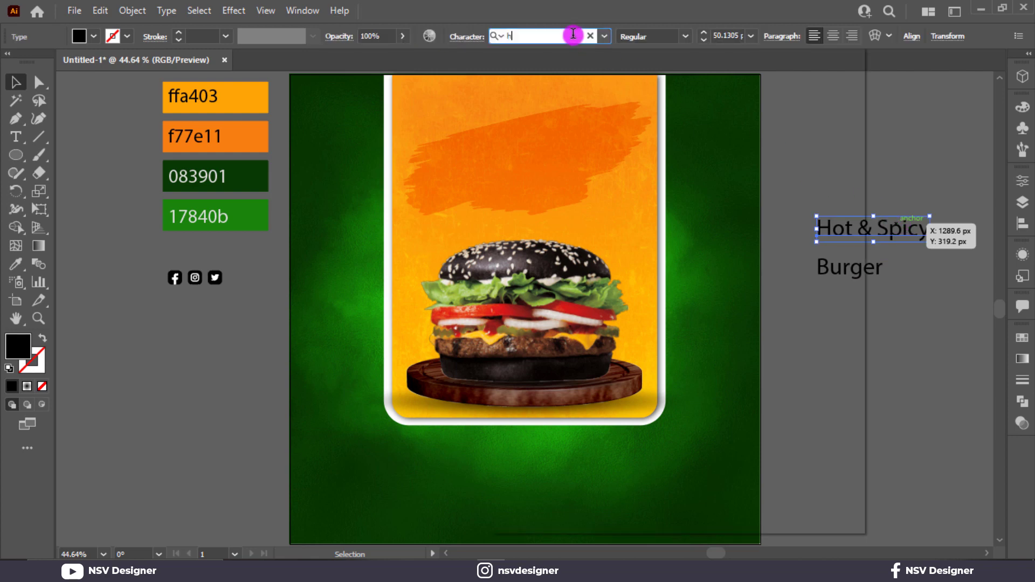
{"action": "left_click", "coordinate": [703, 103]}
{"action": "left_click", "coordinate": [850, 267]}
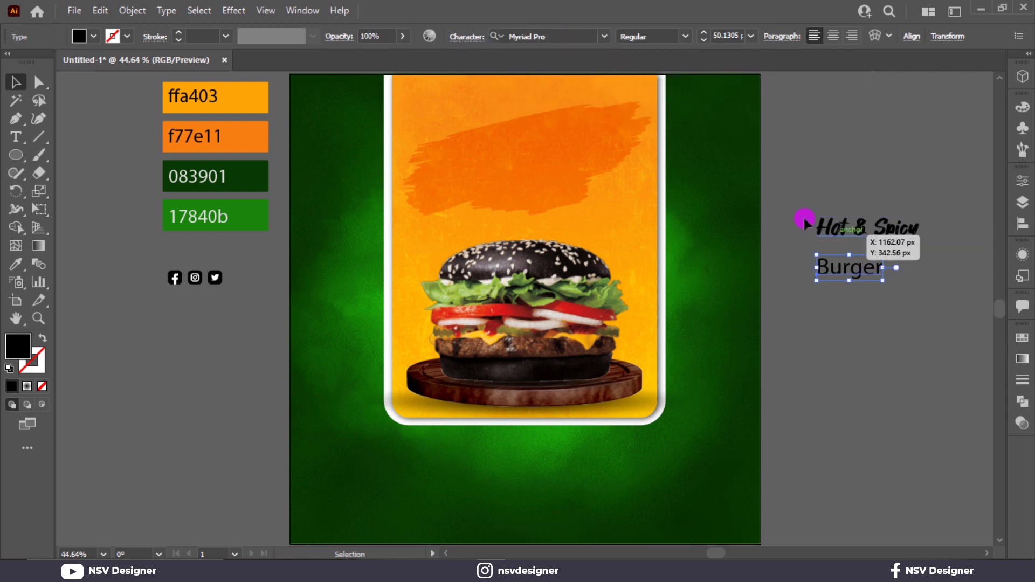
{"action": "left_click", "coordinate": [560, 32]}
{"action": "type", "text": "dope"}
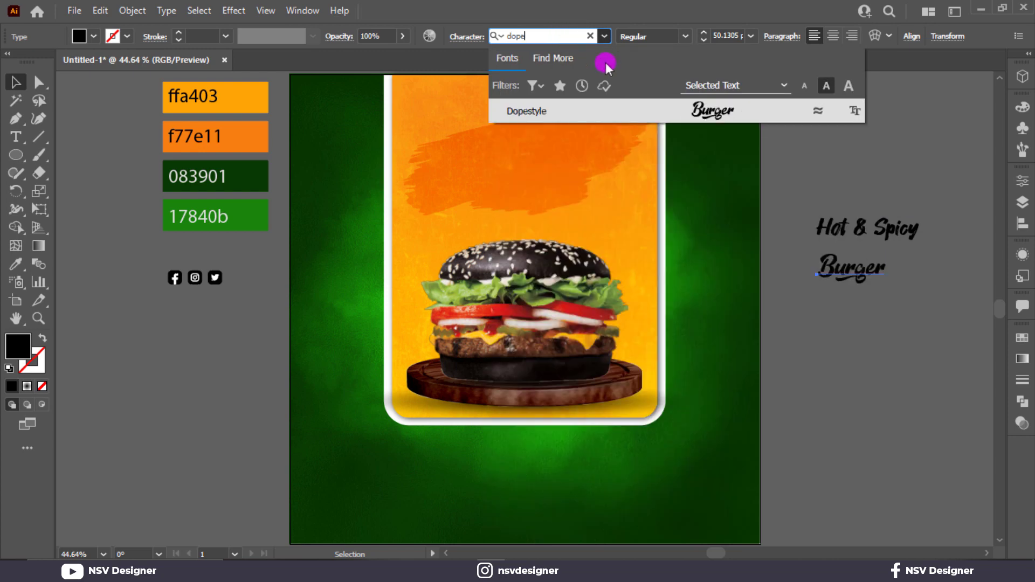
{"action": "left_click", "coordinate": [681, 109]}
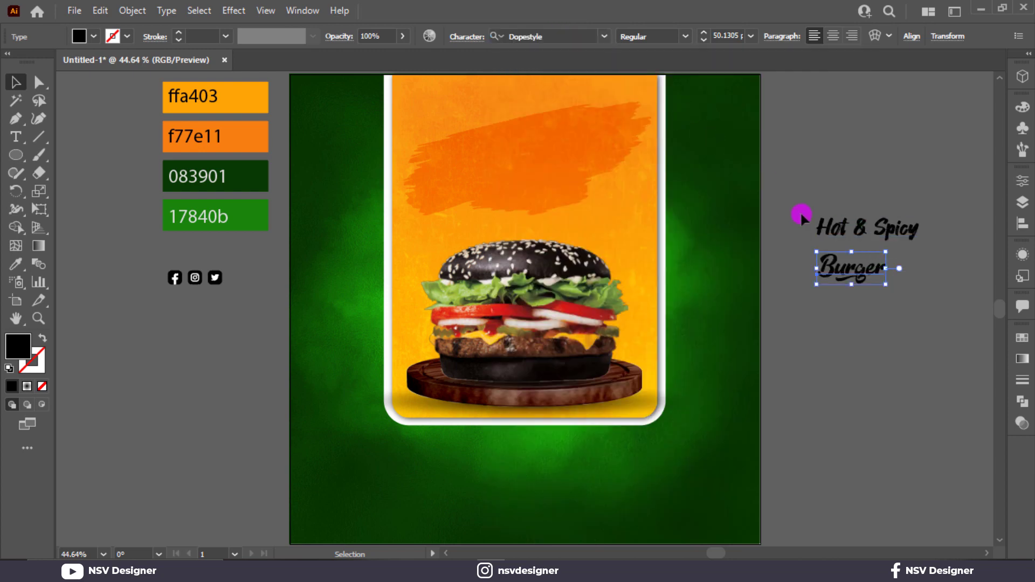
Enlarge "Burger" and nest "Hot & Spicy" just above its lowercase letters to form a compact headline.
{"action": "left_click_drag", "start_coordinate": [886, 287], "coordinate": [978, 329]}
{"action": "left_click_drag", "start_coordinate": [892, 230], "coordinate": [943, 265]}
{"action": "left_click", "coordinate": [841, 209]}
{"action": "left_click_drag", "start_coordinate": [825, 210], "coordinate": [734, 196]}
{"action": "left_click_drag", "start_coordinate": [734, 196], "coordinate": [857, 305]}
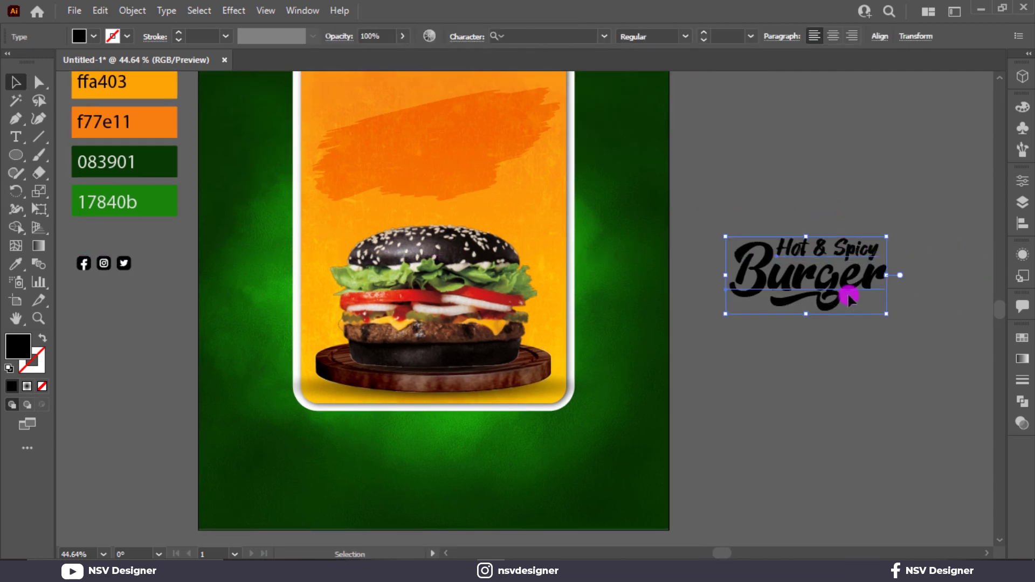
Fill both headline texts with white, enlarge them together and group them.
{"action": "left_click", "coordinate": [95, 36]}
{"action": "left_click", "coordinate": [34, 63]}
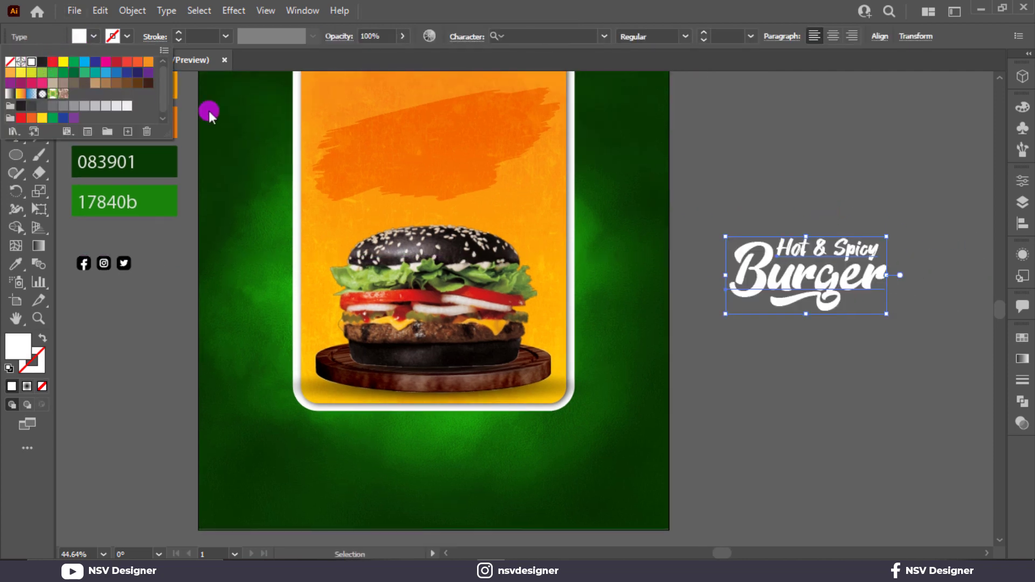
{"action": "left_click_drag", "start_coordinate": [887, 313], "coordinate": [920, 342]}
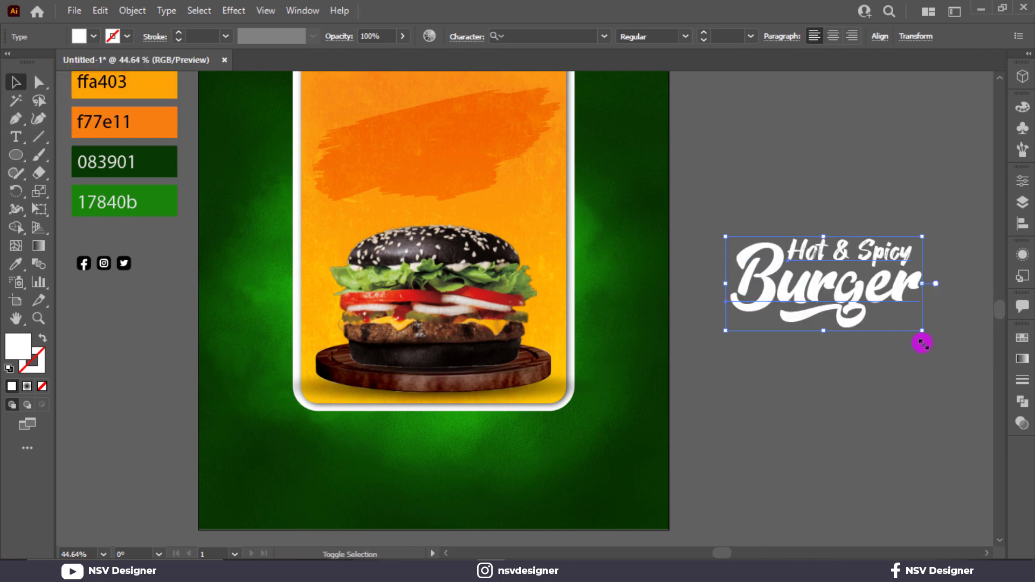
{"action": "left_click", "coordinate": [920, 342]}
Place the headline on the brush stroke above the burger and tilt it upward to follow the stroke's slope.
{"action": "left_click_drag", "start_coordinate": [876, 309], "coordinate": [477, 180]}
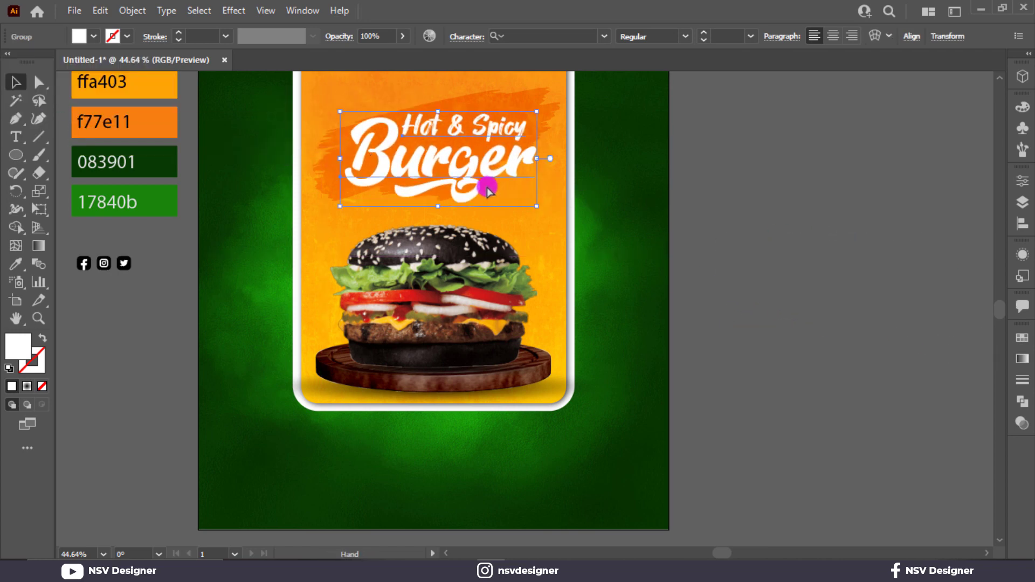
{"action": "scroll", "coordinate": [527, 169], "scroll_direction": "up", "scroll_amount": 2}
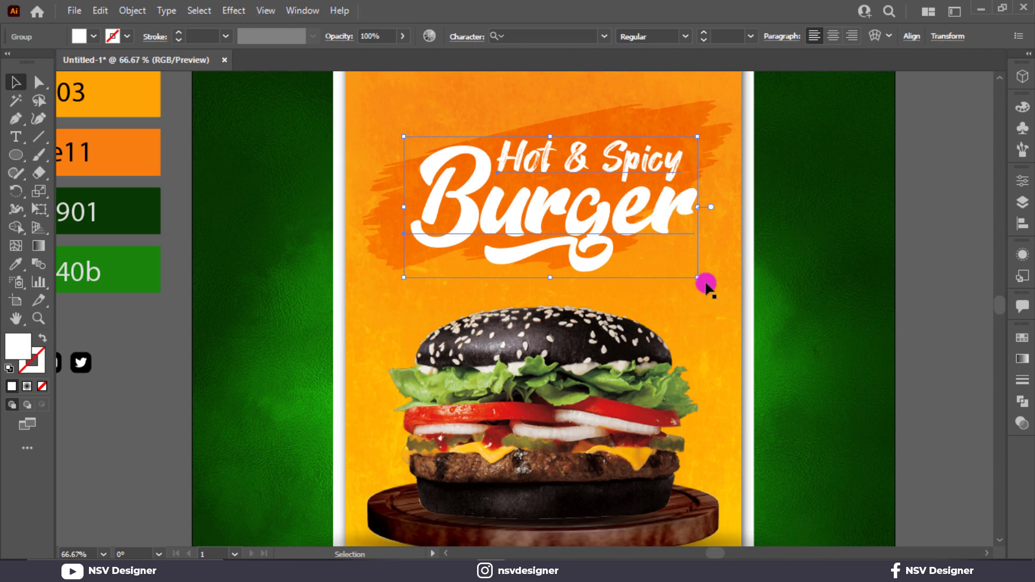
{"action": "left_click_drag", "start_coordinate": [706, 282], "coordinate": [703, 255]}
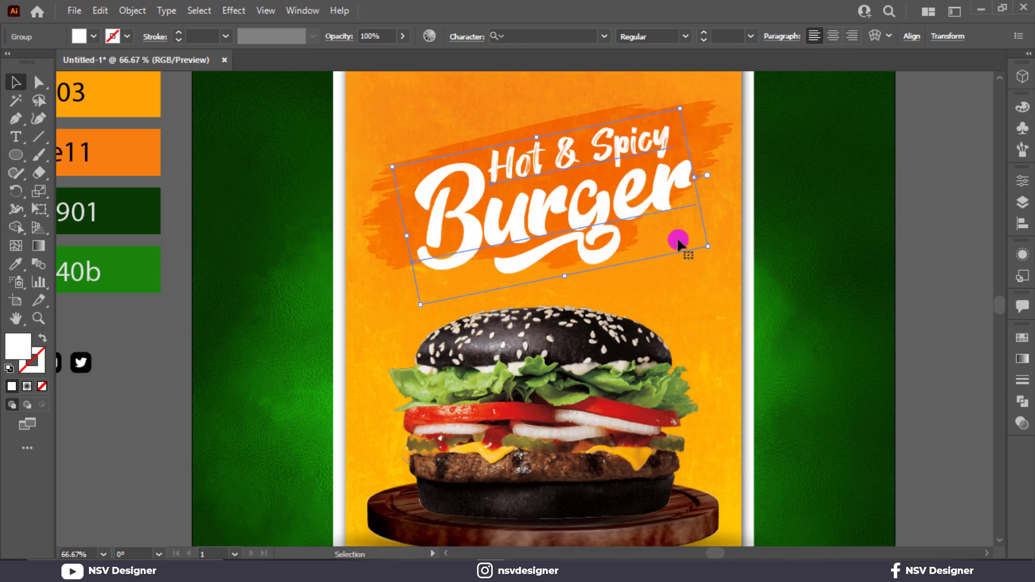
{"action": "left_click_drag", "start_coordinate": [605, 220], "coordinate": [596, 210]}
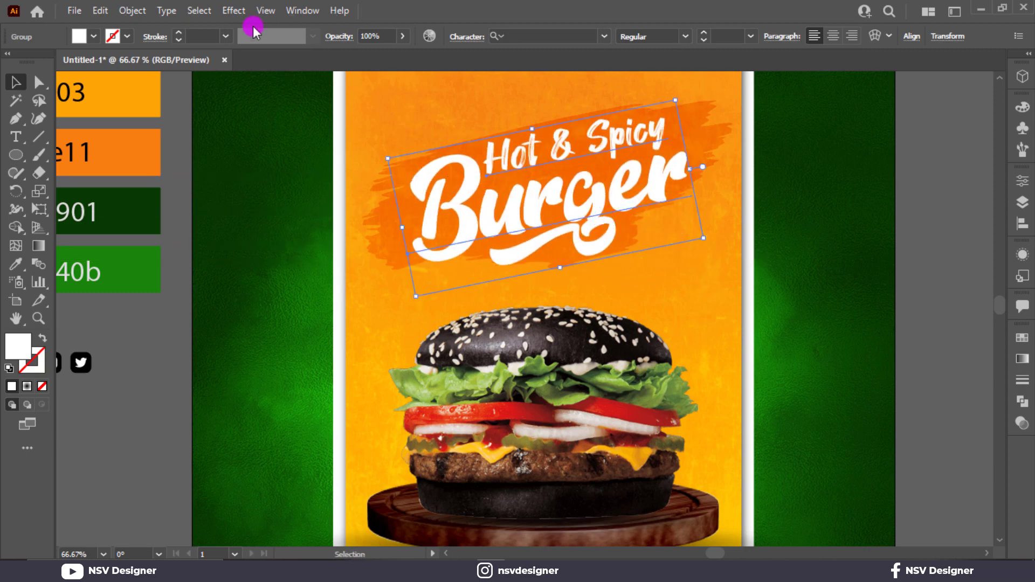
Add a black Multiply drop shadow to the headline with 75% opacity, 4 px X and Y offsets and 3 px blur.
{"action": "left_click", "coordinate": [237, 12]}
{"action": "mouse_move", "coordinate": [378, 178]}
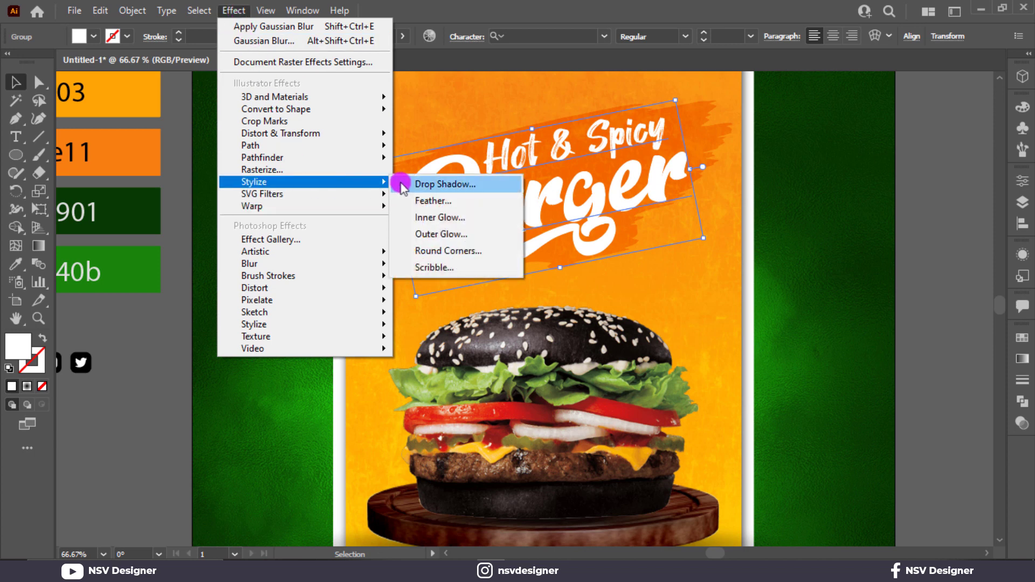
{"action": "left_click", "coordinate": [410, 179]}
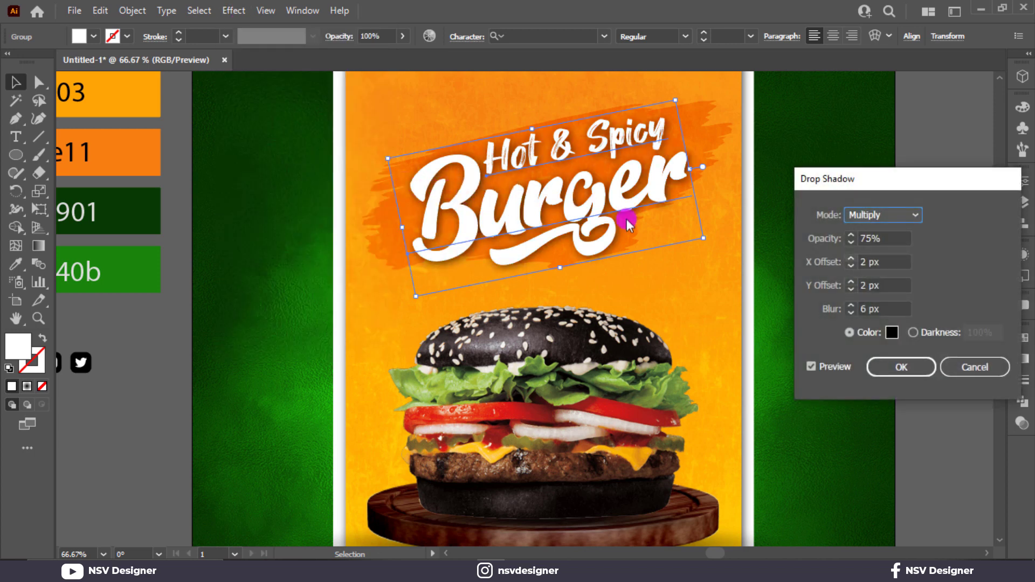
{"action": "left_click", "coordinate": [851, 259]}
{"action": "left_click", "coordinate": [851, 282]}
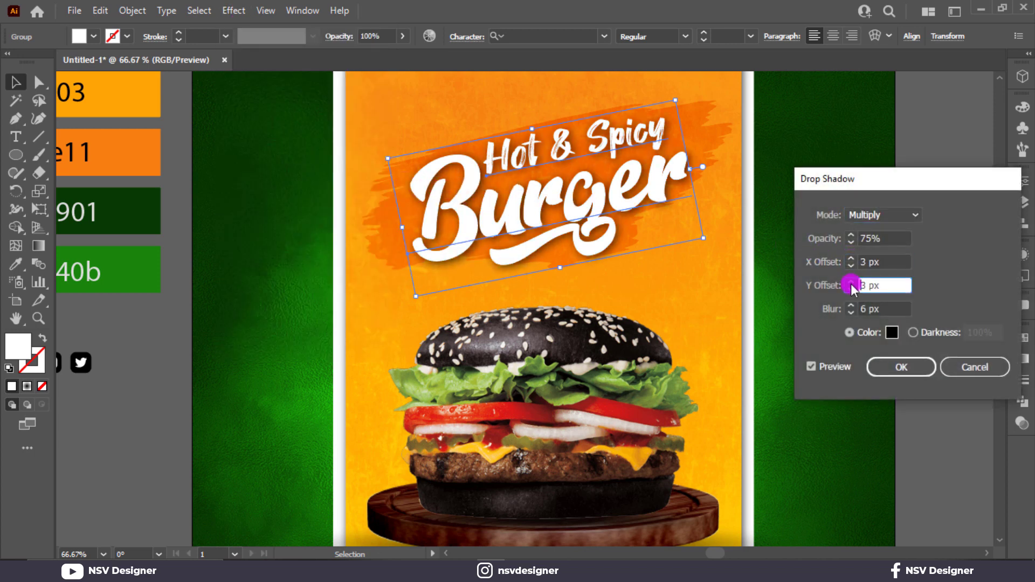
{"action": "left_click", "coordinate": [851, 312]}
{"action": "left_click", "coordinate": [851, 312]}
{"action": "left_click", "coordinate": [851, 313]}
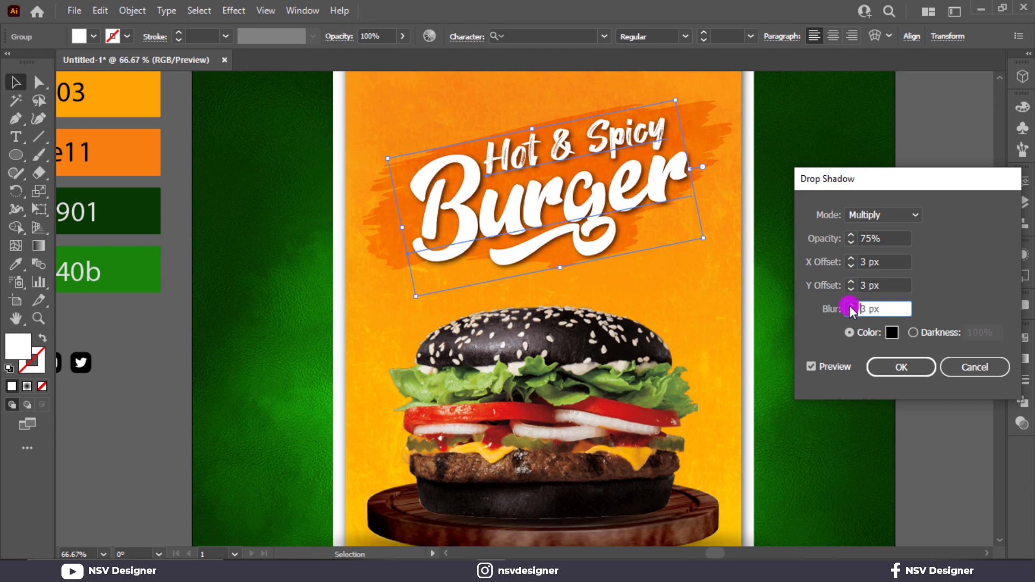
{"action": "left_click", "coordinate": [851, 259]}
{"action": "left_click", "coordinate": [851, 283]}
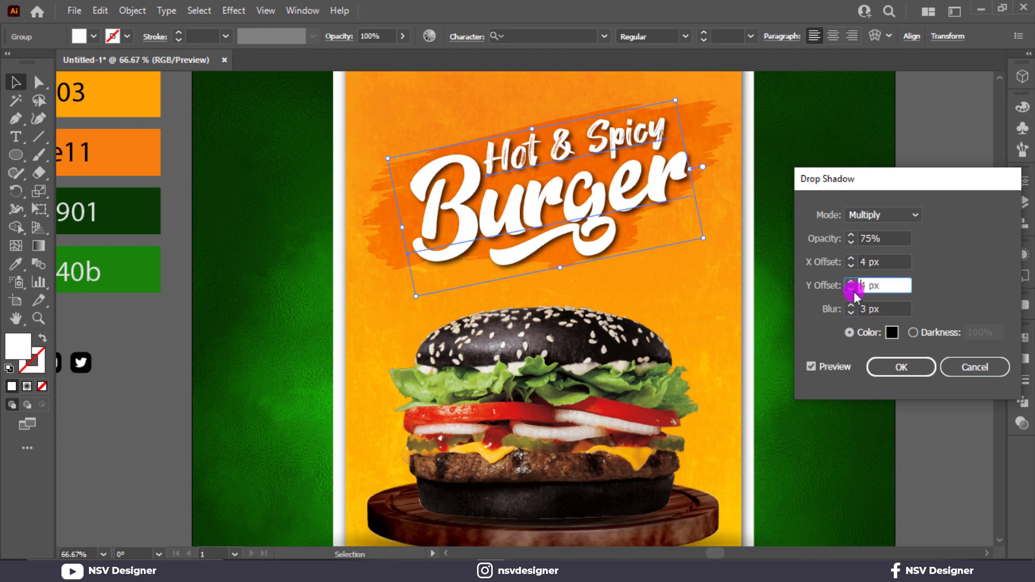
{"action": "left_click", "coordinate": [893, 369]}
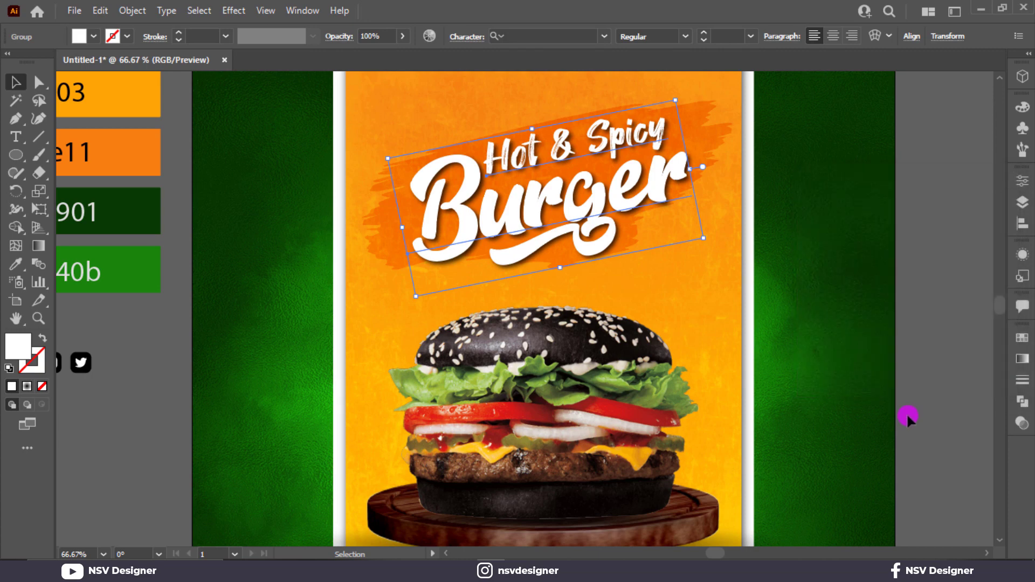
{"action": "left_click", "coordinate": [885, 393]}
Draw a small wide rectangle near the poster's lower-right corner and fill it with orange sampled from the artwork.
{"action": "key", "text": "ctrl+0"}
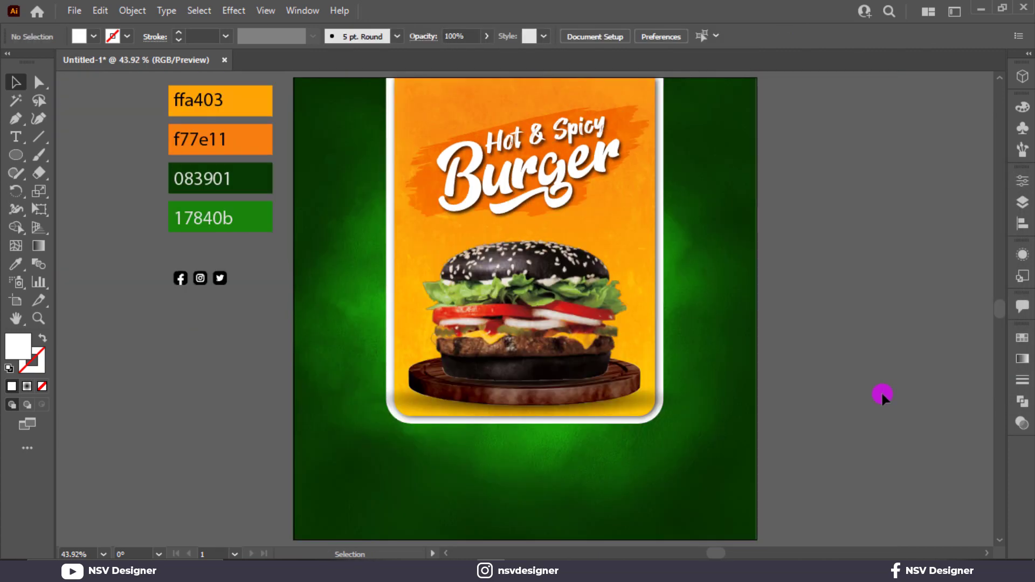
{"action": "left_click", "coordinate": [14, 157]}
{"action": "left_click", "coordinate": [65, 155]}
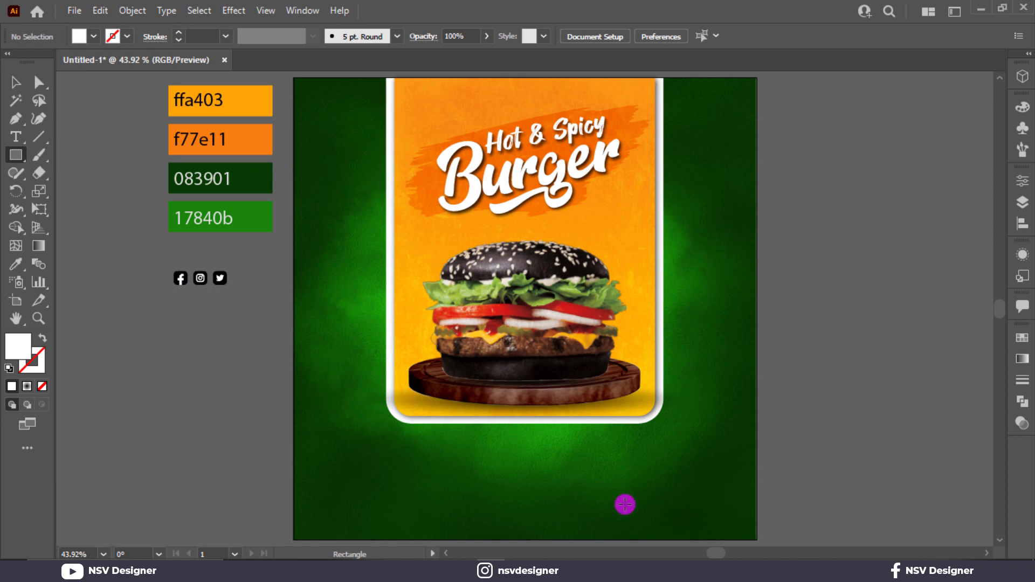
{"action": "left_click_drag", "start_coordinate": [626, 505], "coordinate": [728, 530]}
{"action": "key", "text": "i"}
{"action": "left_click", "coordinate": [635, 248]}
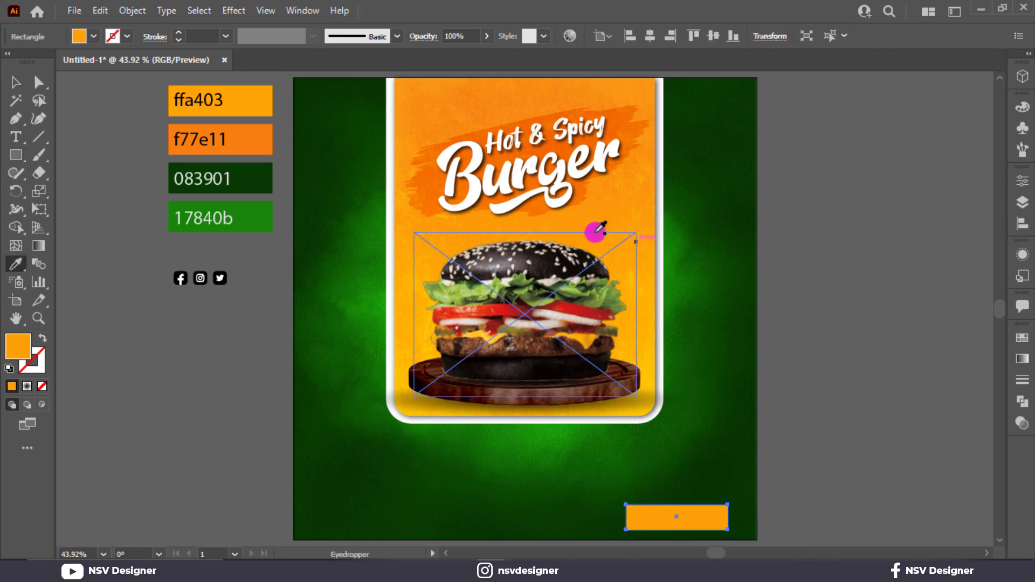
{"action": "left_click", "coordinate": [22, 86]}
Try the Orange, Yellow gradient preset on the small rectangle.
{"action": "left_click", "coordinate": [1020, 357]}
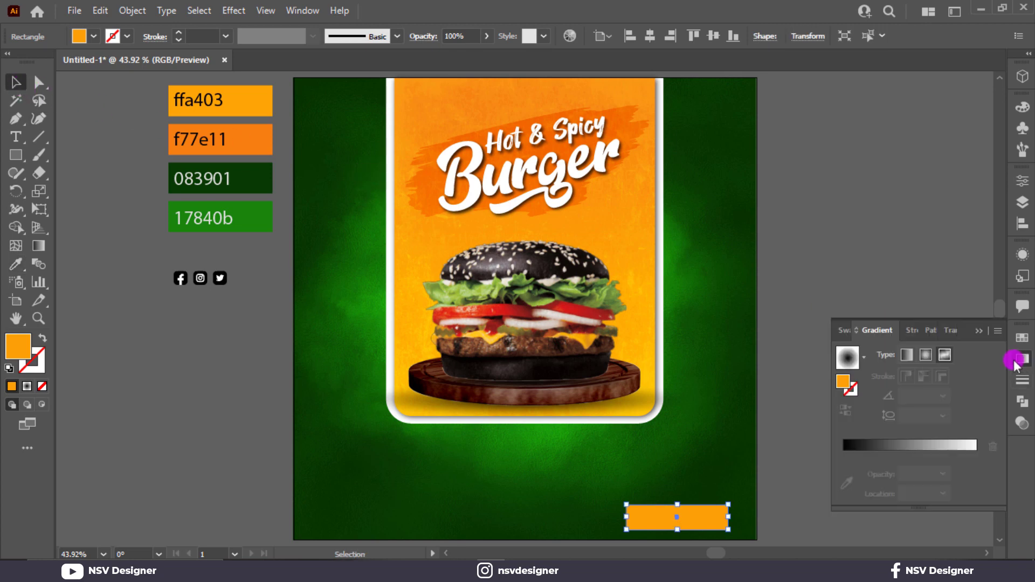
{"action": "left_click", "coordinate": [857, 372]}
{"action": "left_click", "coordinate": [866, 367]}
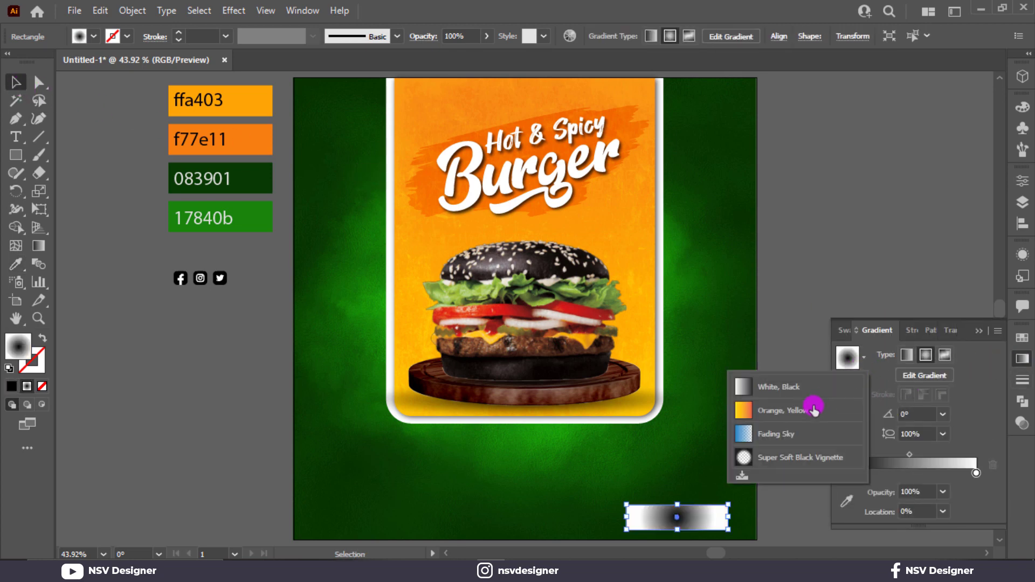
{"action": "left_click", "coordinate": [813, 410]}
{"action": "left_click", "coordinate": [980, 331]}
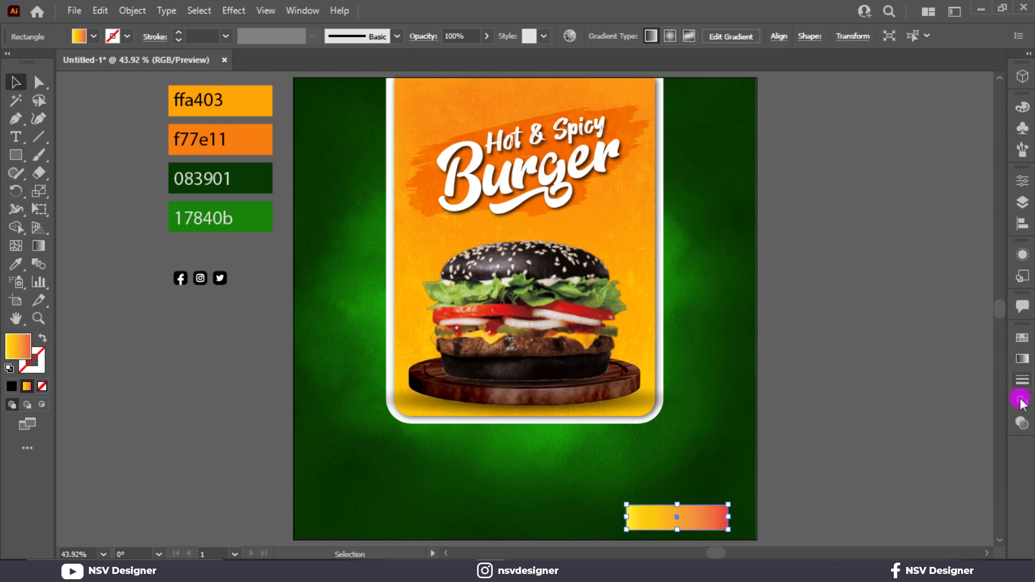
Give the rectangle a linear White, Black gradient and recolour its stops with the ffa403 and f77e11 swatch colours.
{"action": "left_click", "coordinate": [1022, 359]}
{"action": "left_click", "coordinate": [864, 358]}
{"action": "left_click", "coordinate": [807, 387]}
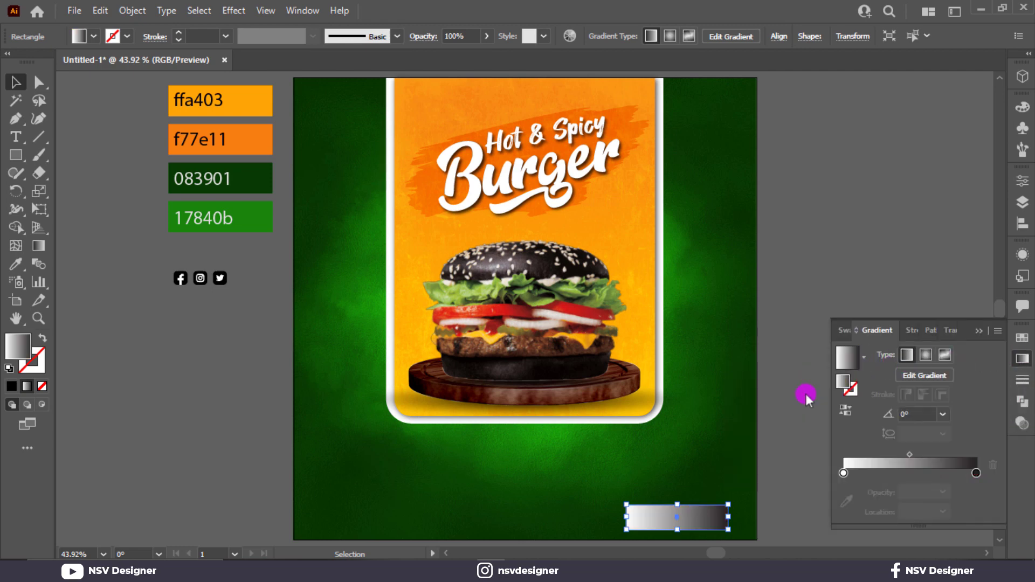
{"action": "left_click", "coordinate": [844, 473]}
{"action": "left_click", "coordinate": [847, 501]}
{"action": "left_click", "coordinate": [259, 102]}
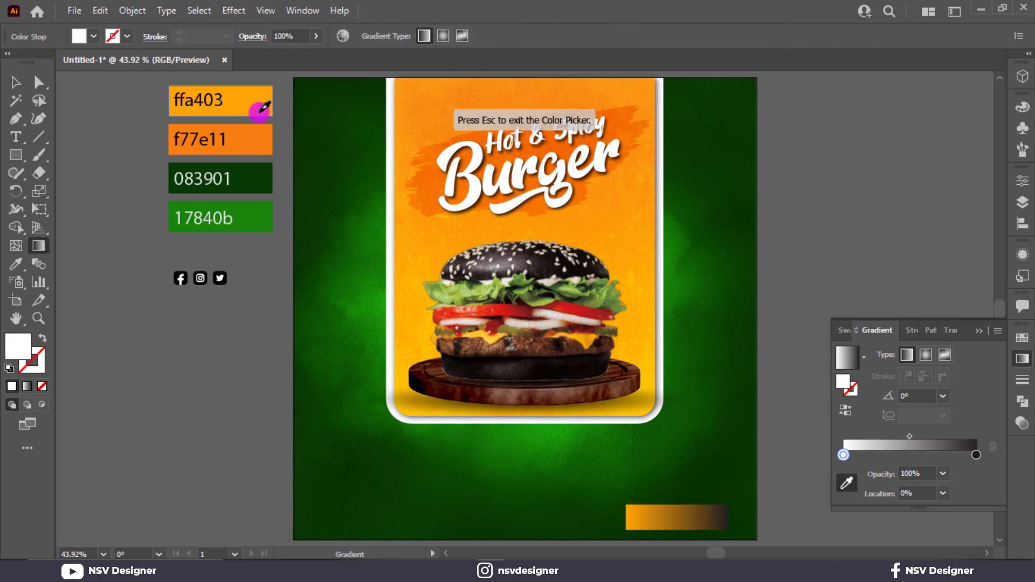
{"action": "left_click", "coordinate": [976, 456]}
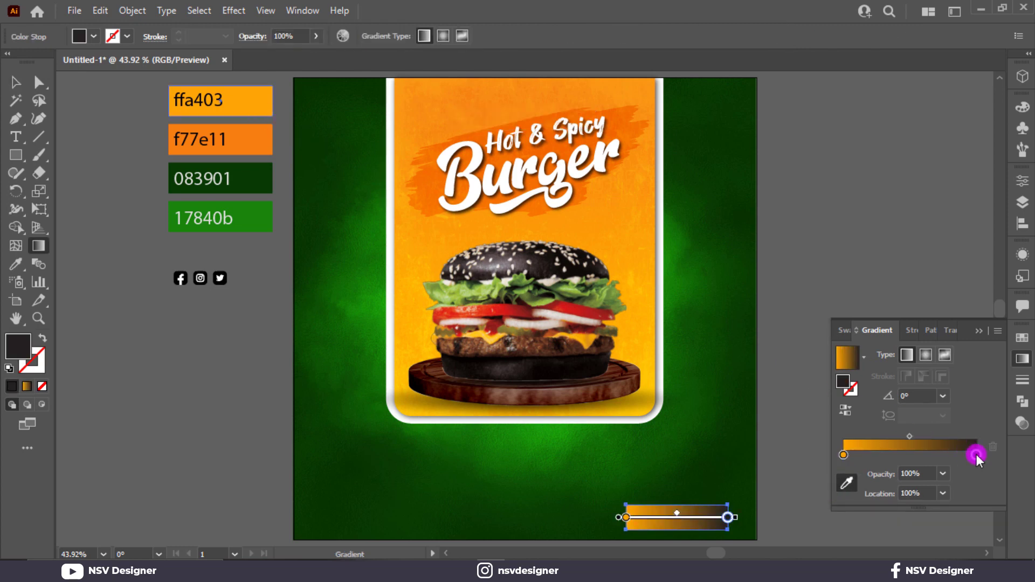
{"action": "left_click", "coordinate": [280, 152]}
{"action": "left_click", "coordinate": [979, 330]}
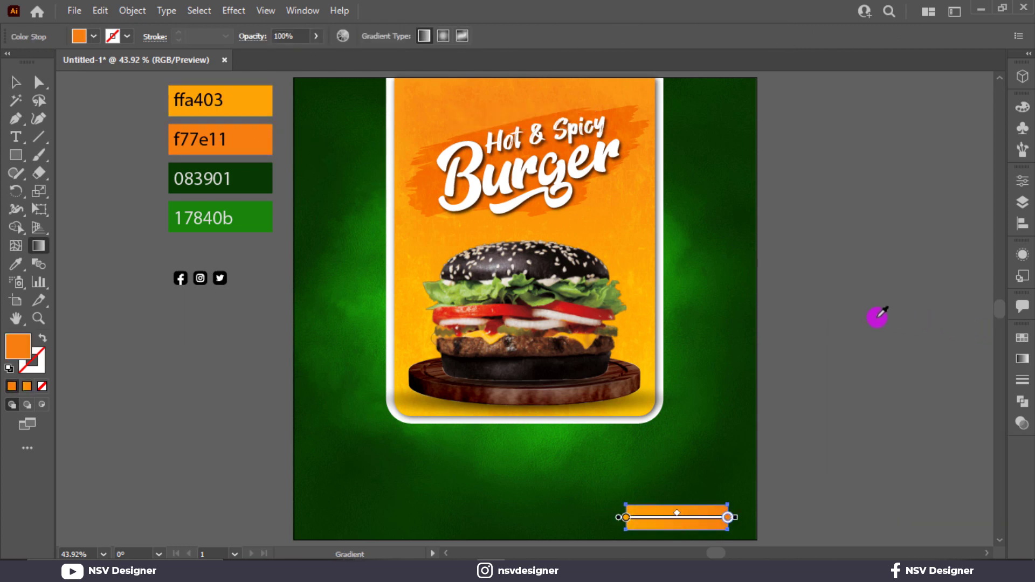
Make the small orange gradient rectangle near the poster's lower-right corner slightly taller.
{"action": "key", "text": "v"}
{"action": "left_click", "coordinate": [859, 312]}
{"action": "scroll", "coordinate": [777, 436], "scroll_direction": "up", "scroll_amount": 1}
{"action": "key", "text": "space"}
{"action": "left_click_drag", "start_coordinate": [765, 459], "coordinate": [786, 365]}
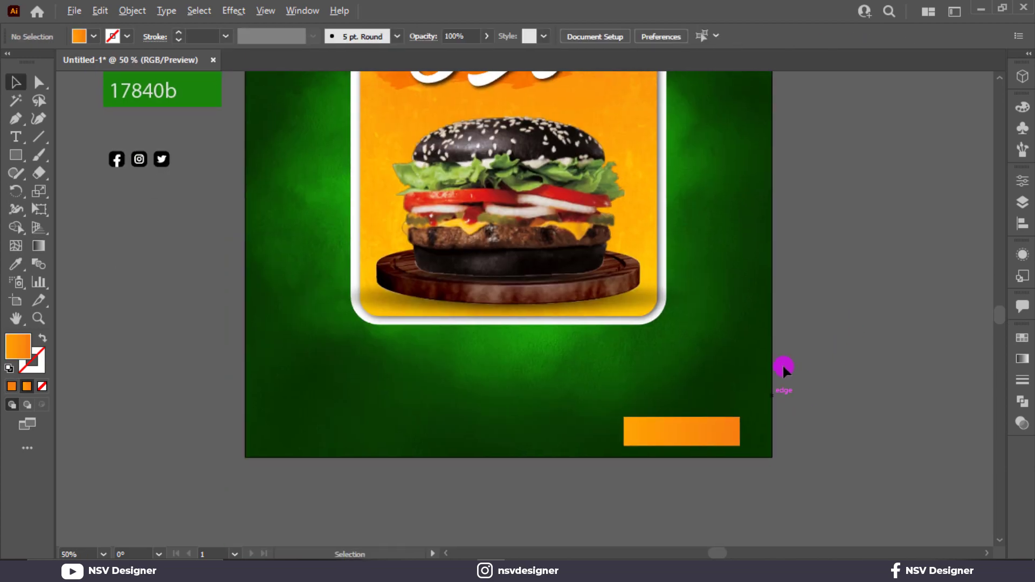
{"action": "scroll", "coordinate": [712, 431], "scroll_direction": "up", "scroll_amount": 1}
{"action": "mouse_move", "coordinate": [703, 444]}
{"action": "left_mouse_down"}
{"action": "mouse_move", "coordinate": [707, 432]}
{"action": "mouse_move", "coordinate": [691, 456]}
{"action": "left_mouse_up"}
{"action": "scroll", "coordinate": [691, 457], "scroll_direction": "up", "scroll_amount": 1}
{"action": "left_click_drag", "start_coordinate": [691, 459], "coordinate": [690, 457]}
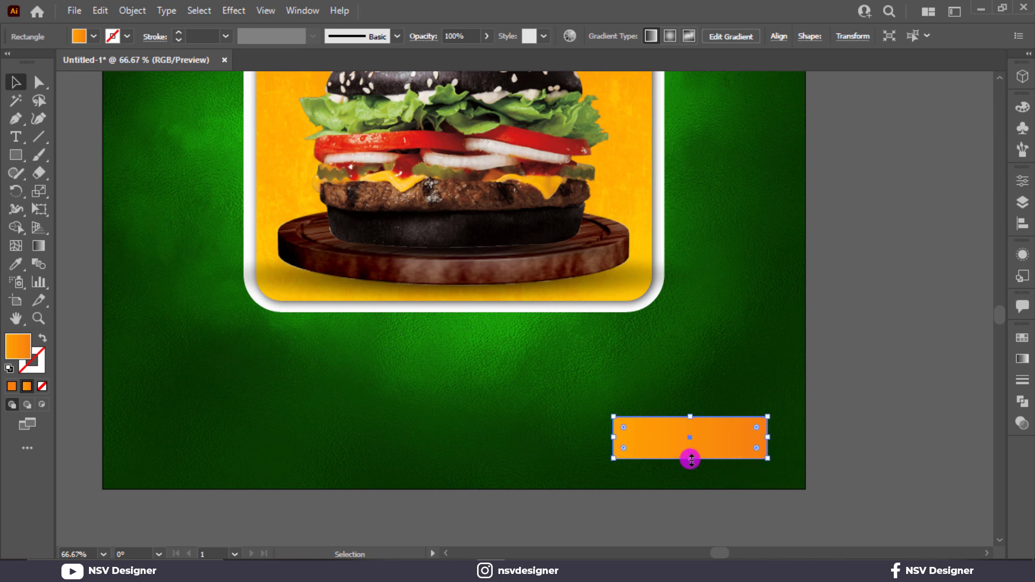
Fully round the corners of the gradient rectangle to turn it into a pill shape.
{"action": "key", "text": "a"}
{"action": "left_click_drag", "start_coordinate": [624, 423], "coordinate": [642, 433]}
{"action": "key", "text": "c"}
{"action": "left_click", "coordinate": [933, 411]}
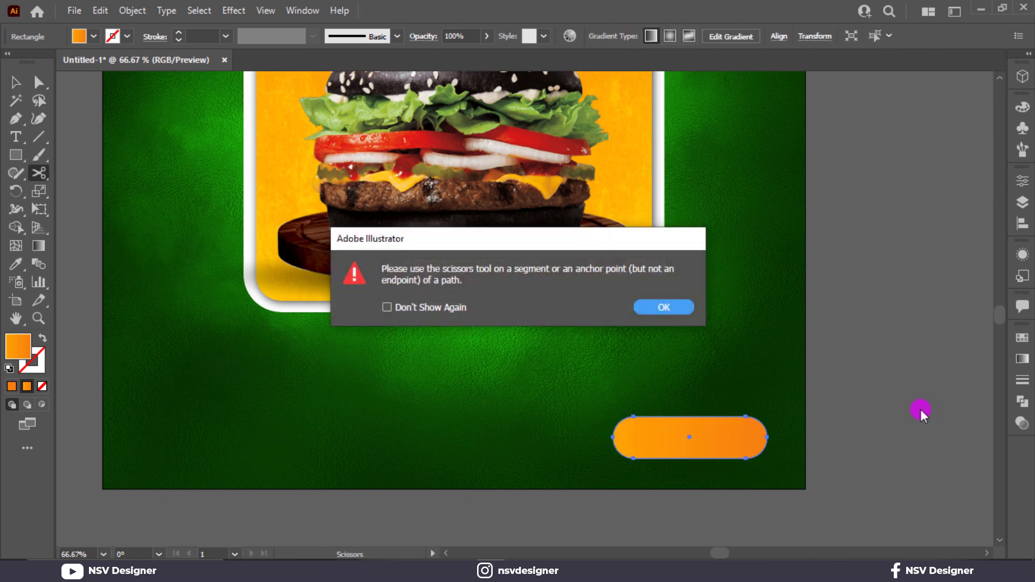
{"action": "key", "text": "Return"}
{"action": "key", "text": "v"}
Redirect the pill's linear gradient so it runs diagonally from the upper left to the lower right.
{"action": "key", "text": "g"}
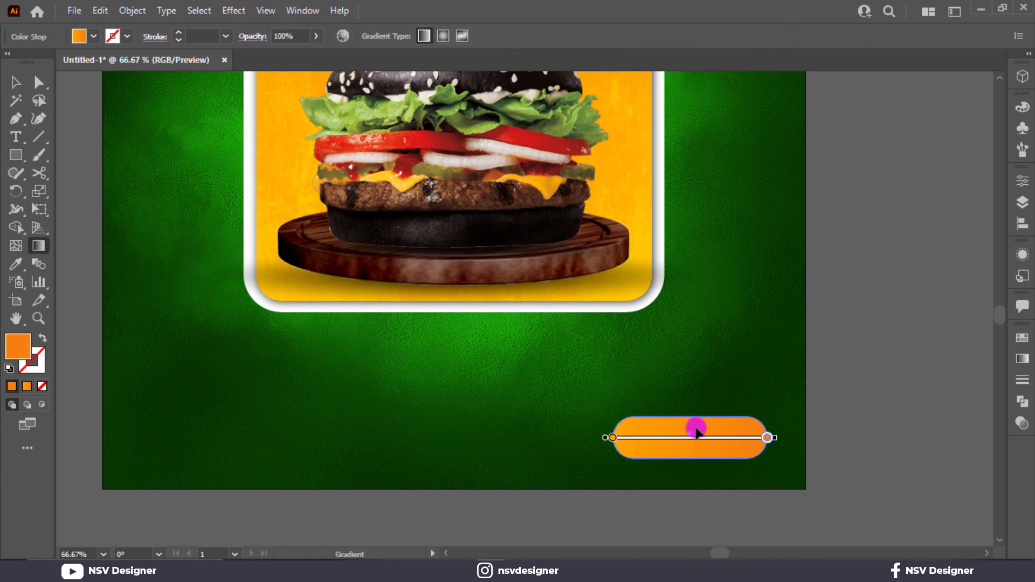
{"action": "mouse_move", "coordinate": [629, 416]}
{"action": "left_mouse_down"}
{"action": "mouse_move", "coordinate": [703, 451]}
{"action": "mouse_move", "coordinate": [761, 451]}
{"action": "left_mouse_up"}
{"action": "key", "text": "v"}
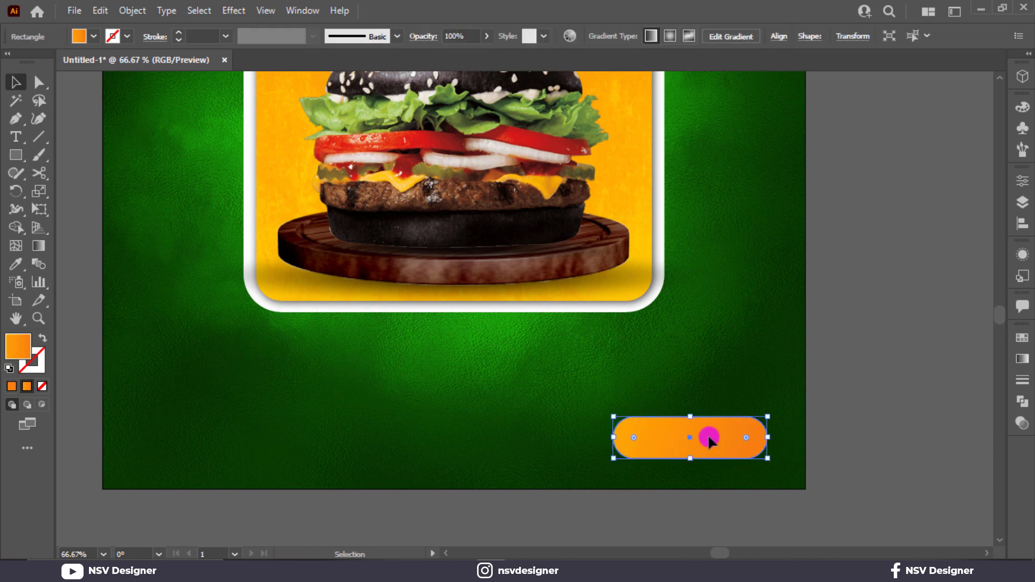
Create an offset path of 5 px with Miter joins around the gradient pill.
{"action": "left_click", "coordinate": [130, 11]}
{"action": "mouse_move", "coordinate": [220, 367]}
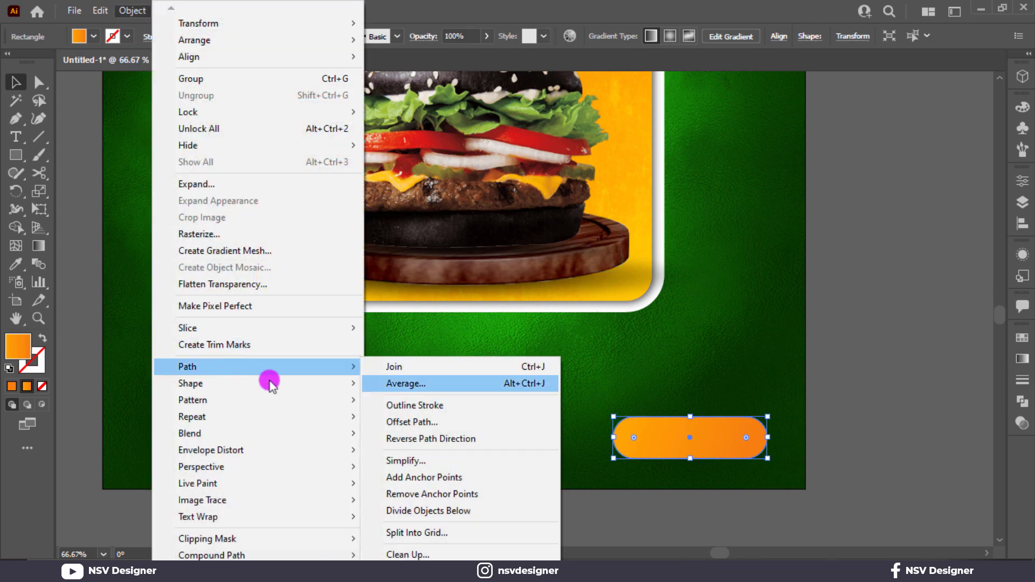
{"action": "left_click", "coordinate": [406, 420]}
{"action": "key", "text": "Up"}
{"action": "key", "text": "Up"}
{"action": "key", "text": "Up"}
{"action": "key", "text": "Up"}
{"action": "key", "text": "Up"}
{"action": "key", "text": "Up"}
{"action": "key", "text": "Up"}
{"action": "key", "text": "Up"}
{"action": "key", "text": "Up"}
{"action": "key", "text": "Up"}
{"action": "key", "text": "Up"}
{"action": "key", "text": "Up"}
{"action": "key", "text": "Up"}
{"action": "key", "text": "Up"}
{"action": "key", "text": "Up"}
{"action": "key", "text": "Up"}
{"action": "key", "text": "Up"}
{"action": "key", "text": "Up"}
{"action": "key", "text": "Up"}
{"action": "key", "text": "Up"}
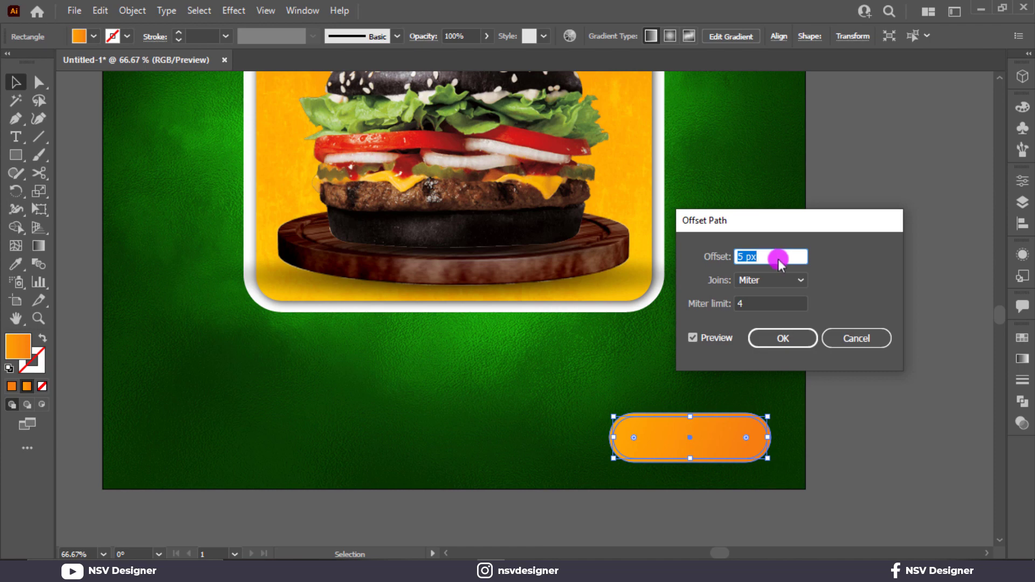
{"action": "left_click", "coordinate": [782, 338]}
Reverse the gradient direction on the larger offset pill so it forms a contrasting rim.
{"action": "left_click_drag", "start_coordinate": [775, 405], "coordinate": [663, 460]}
{"action": "left_click", "coordinate": [820, 415]}
{"action": "left_click", "coordinate": [742, 447]}
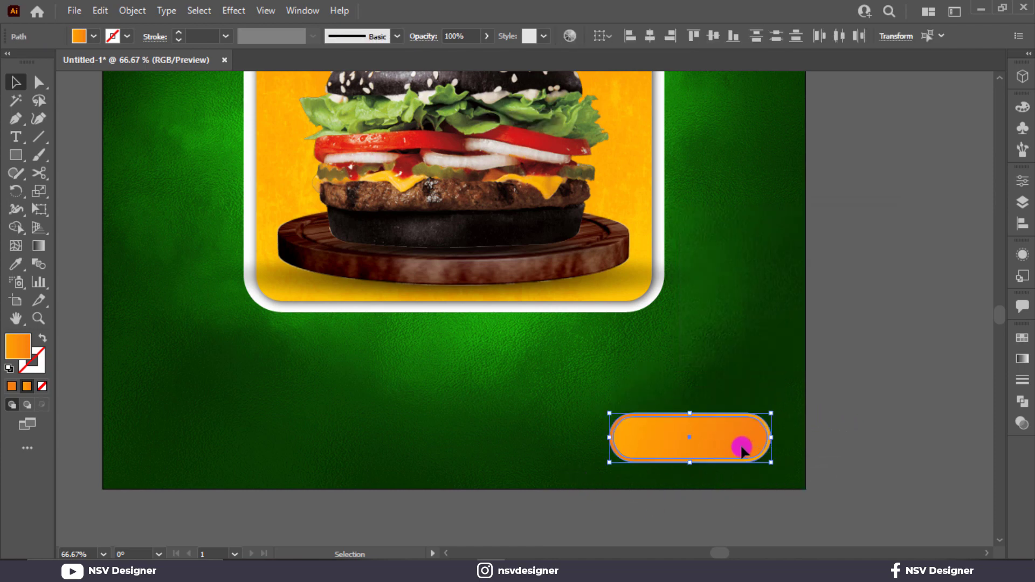
{"action": "left_click", "coordinate": [827, 438]}
Add the text "ORDER NOW" in Montserrat ExtraBold and fit it inside the orange pill at about 28.42 pt.
{"action": "scroll", "coordinate": [675, 485], "scroll_direction": "left", "scroll_amount": 5}
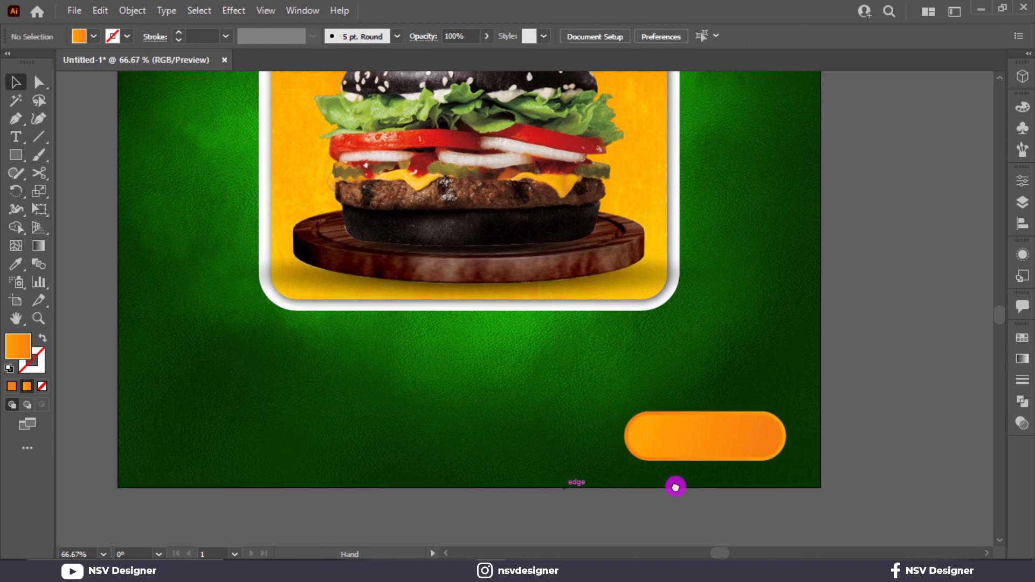
{"action": "left_click", "coordinate": [17, 138]}
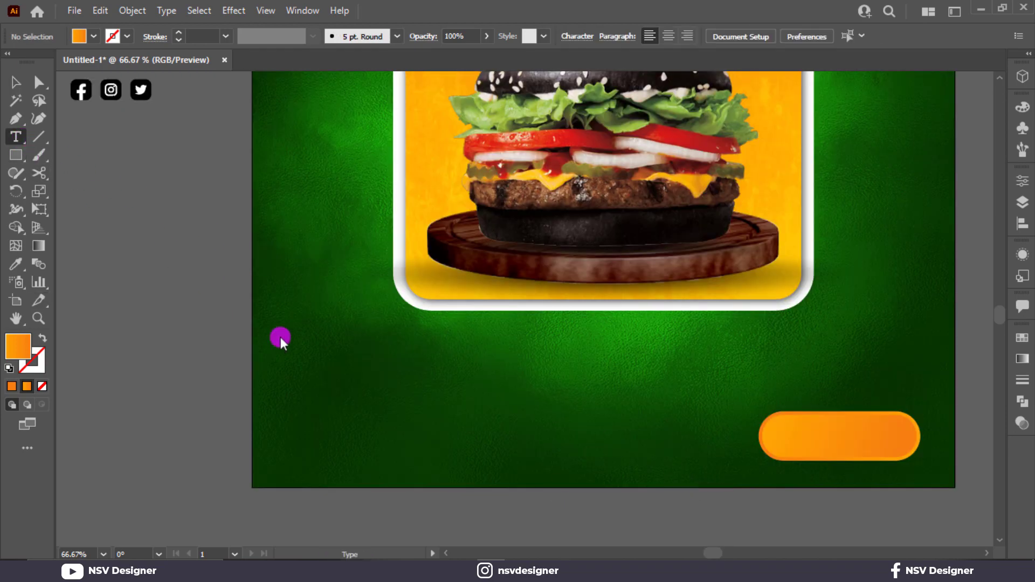
{"action": "left_click", "coordinate": [352, 394]}
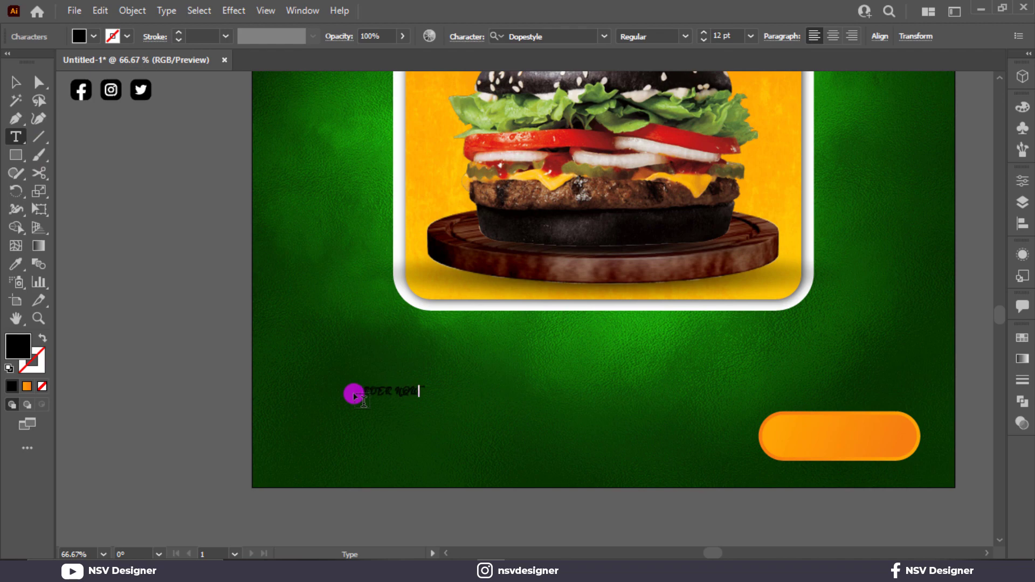
{"action": "left_click", "coordinate": [12, 82]}
{"action": "left_click", "coordinate": [554, 35]}
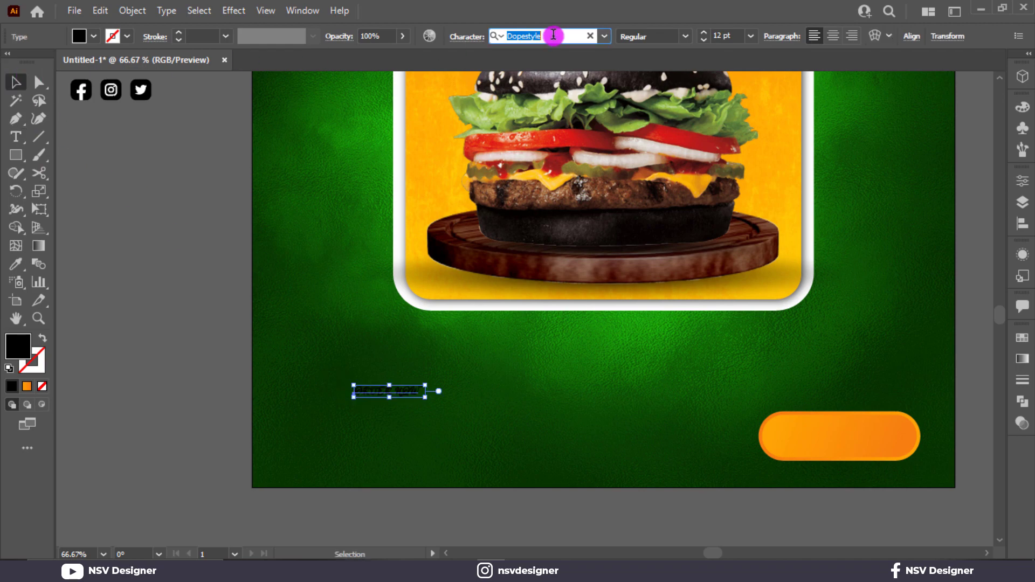
{"action": "type", "text": "mon"}
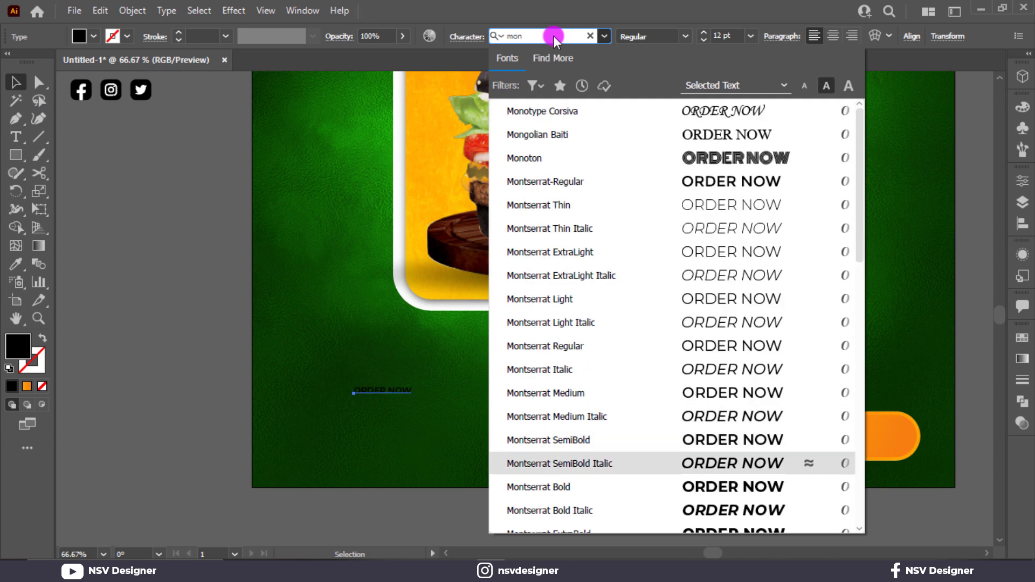
{"action": "left_click", "coordinate": [736, 464]}
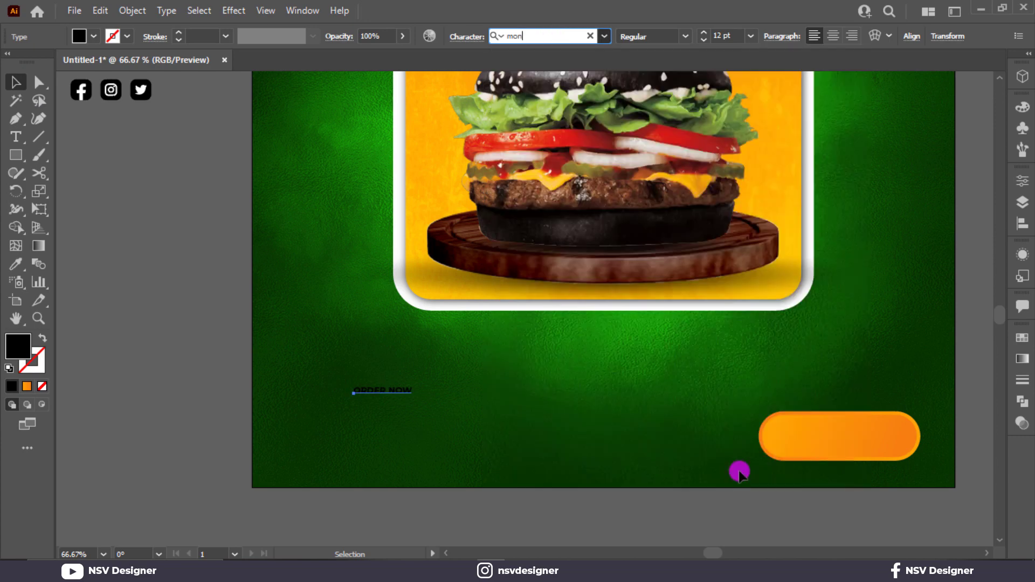
{"action": "left_click_drag", "start_coordinate": [413, 398], "coordinate": [908, 453]}
{"action": "left_click", "coordinate": [508, 405]}
Colour the ORDER NOW text with the dark green sampled from the 083901 swatch.
{"action": "scroll", "coordinate": [908, 453], "scroll_direction": "up", "scroll_amount": 5}
{"action": "key", "text": "i"}
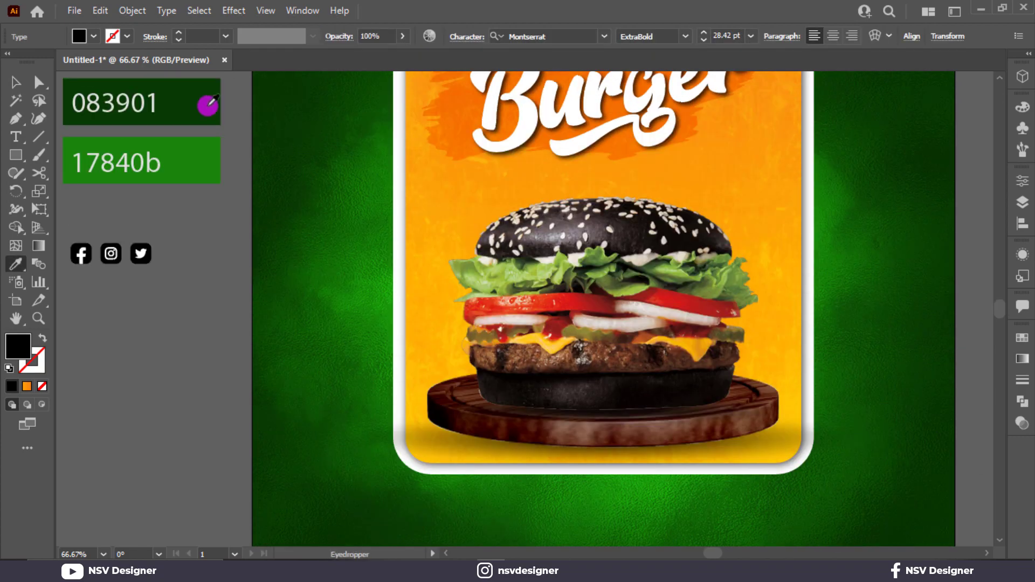
{"action": "left_click", "coordinate": [202, 102]}
{"action": "scroll", "coordinate": [324, 224], "scroll_direction": "down", "scroll_amount": 3}
{"action": "key", "text": "v"}
{"action": "left_click", "coordinate": [544, 437]}
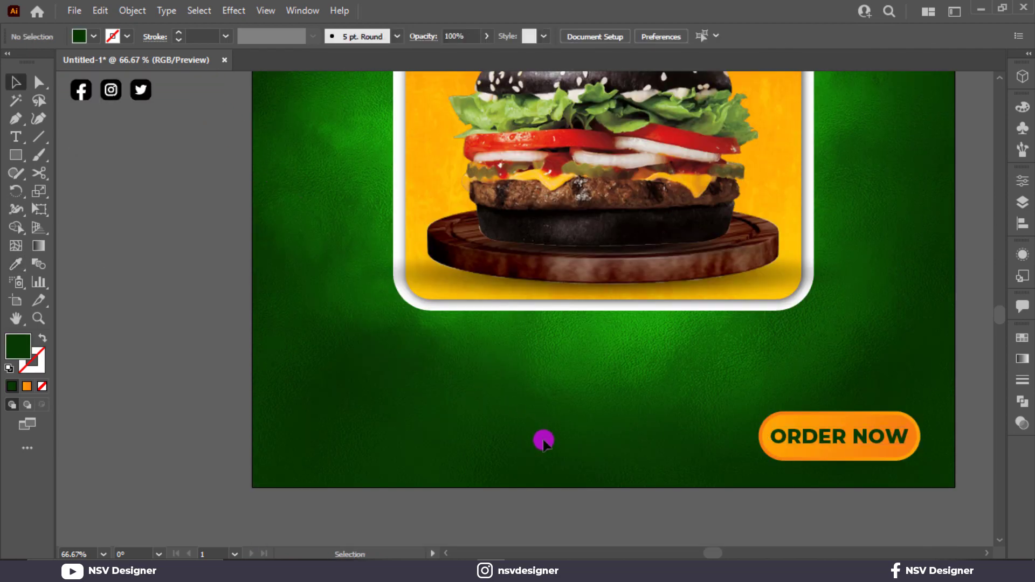
Set the ORDER NOW text's fill colour to the near-black green 031100.
{"action": "left_click_drag", "start_coordinate": [694, 444], "coordinate": [769, 439]}
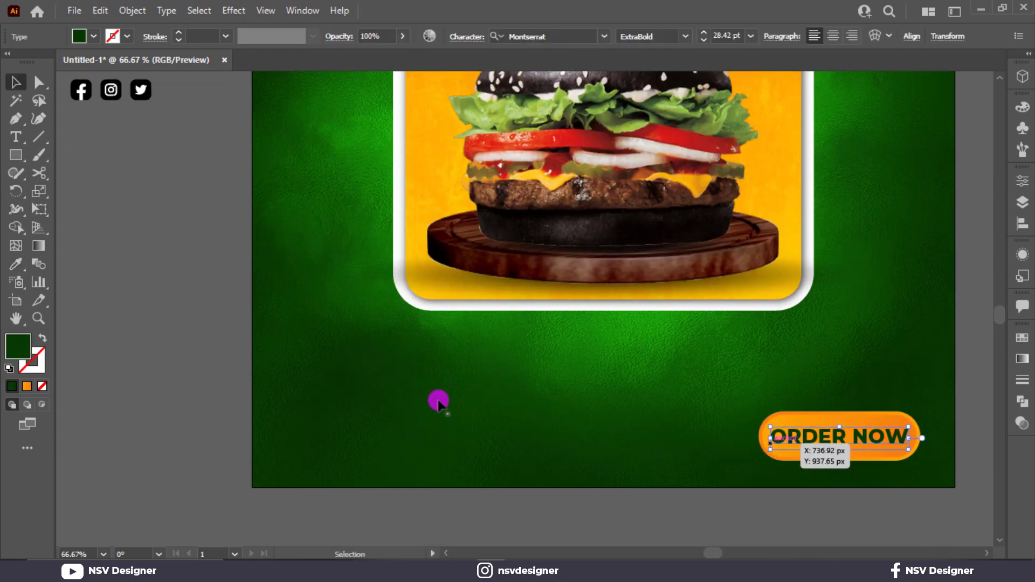
{"action": "double_click", "coordinate": [10, 344]}
{"action": "left_click", "coordinate": [428, 430]}
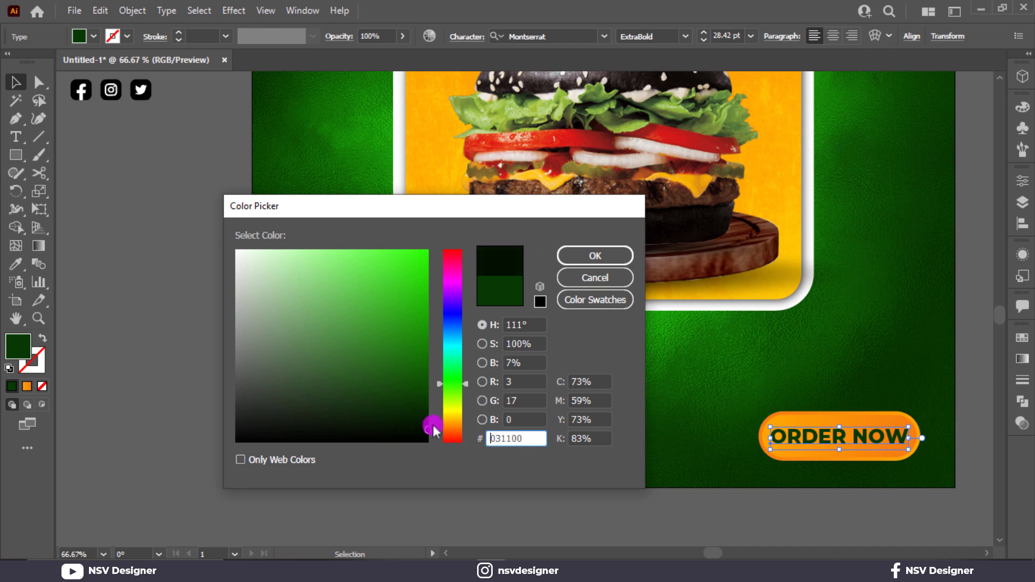
{"action": "left_click", "coordinate": [595, 256]}
{"action": "left_click", "coordinate": [667, 358]}
{"action": "key", "text": "ctrl+0"}
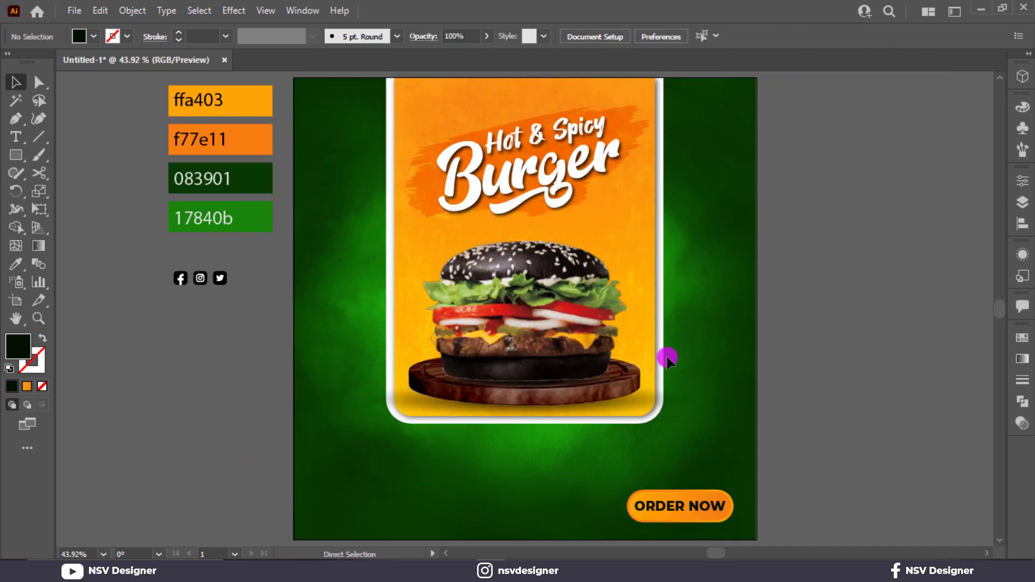
Copy the ORDER NOW text to the poster's lower-left corner, level with the button, and fill the copy with white.
{"action": "left_click_drag", "start_coordinate": [669, 509], "coordinate": [352, 520]}
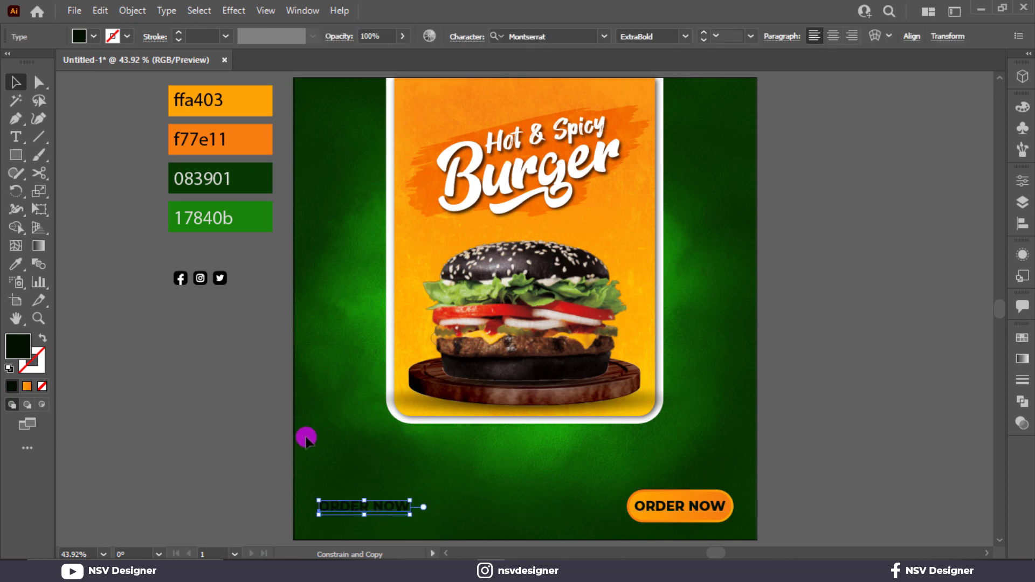
{"action": "left_click", "coordinate": [94, 37]}
{"action": "left_click", "coordinate": [30, 64]}
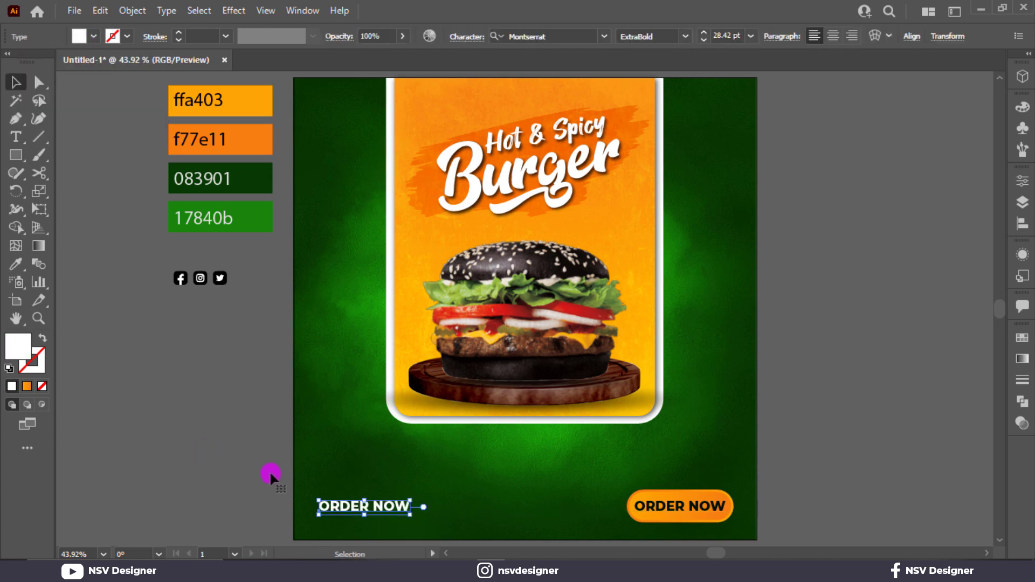
Replace the wording of the white text copy with "Contact Us".
{"action": "left_click", "coordinate": [358, 505]}
{"action": "double_click", "coordinate": [358, 506]}
{"action": "key", "text": "ctrl+a"}
{"action": "type", "text": "c"}
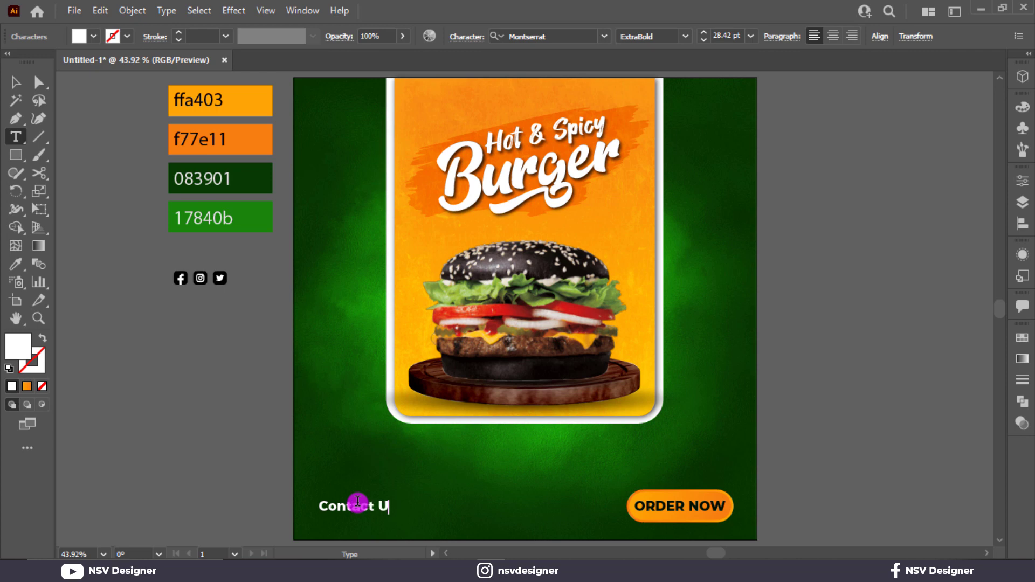
{"action": "left_click", "coordinate": [14, 83]}
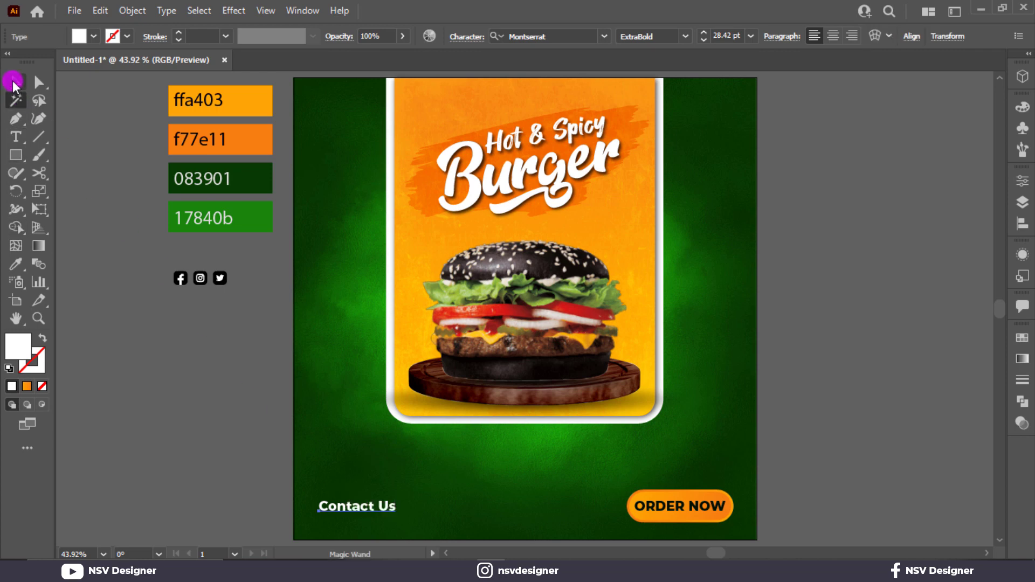
{"action": "left_click", "coordinate": [291, 397]}
Copy the Contact Us line directly below itself and replace the copy's wording with the contact phone number.
{"action": "scroll", "coordinate": [353, 439], "scroll_direction": "down", "scroll_amount": 3}
{"action": "left_click_drag", "start_coordinate": [354, 439], "coordinate": [388, 455]}
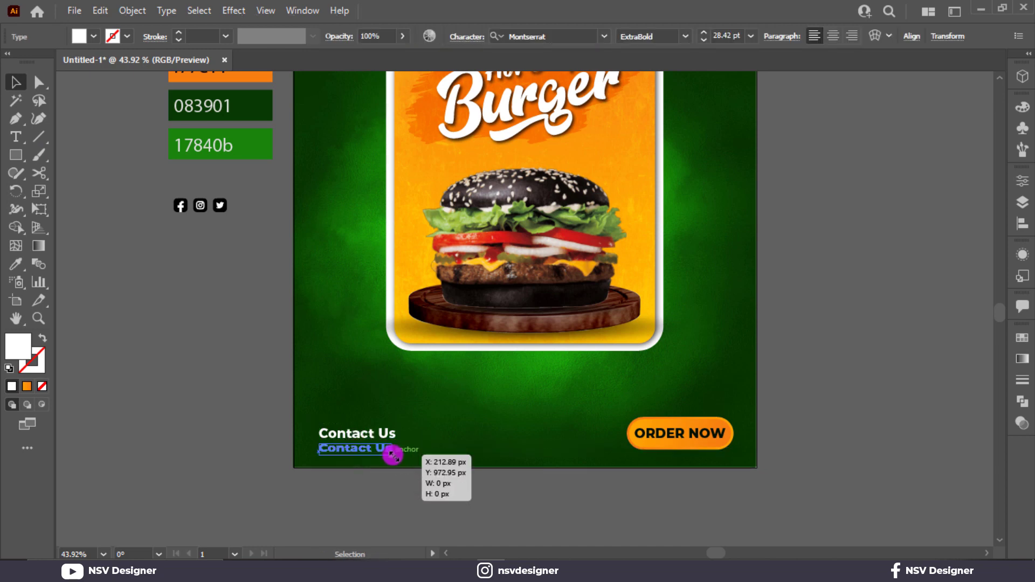
{"action": "left_click", "coordinate": [397, 471]}
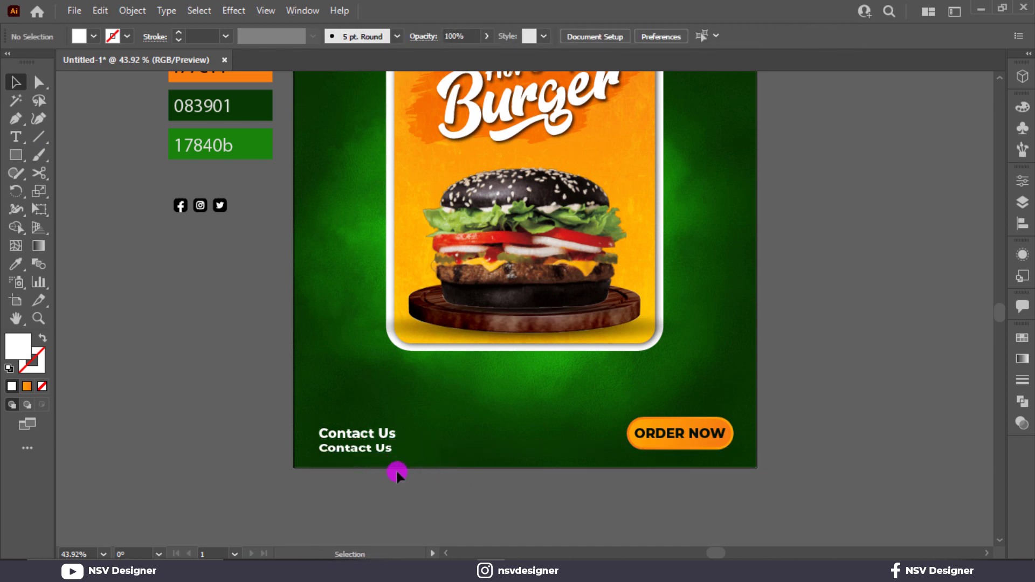
{"action": "key", "text": "t"}
{"action": "triple_click", "coordinate": [365, 447]}
{"action": "type", "text": "+941"}
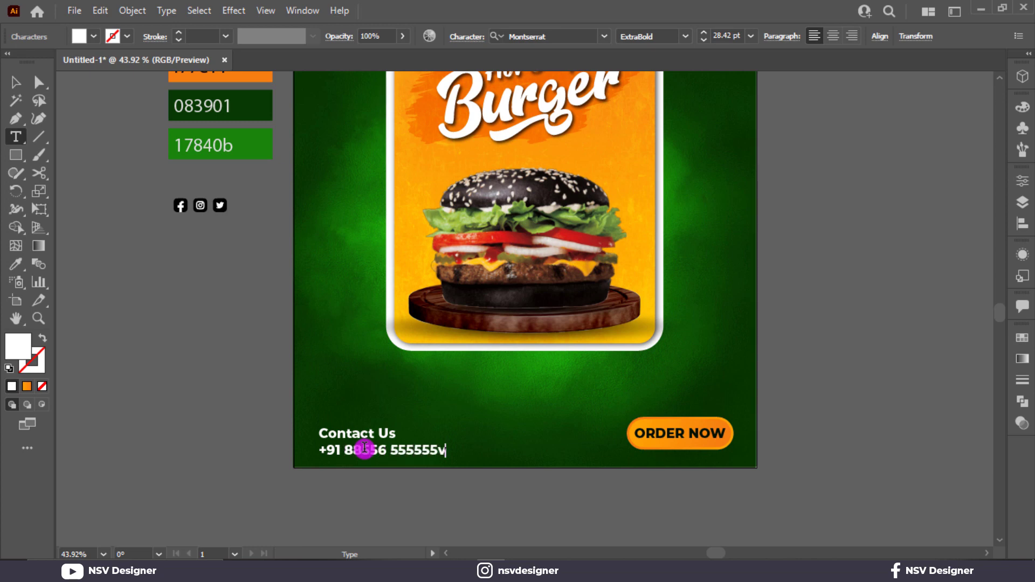
{"action": "left_click", "coordinate": [15, 83]}
{"action": "left_click", "coordinate": [289, 408]}
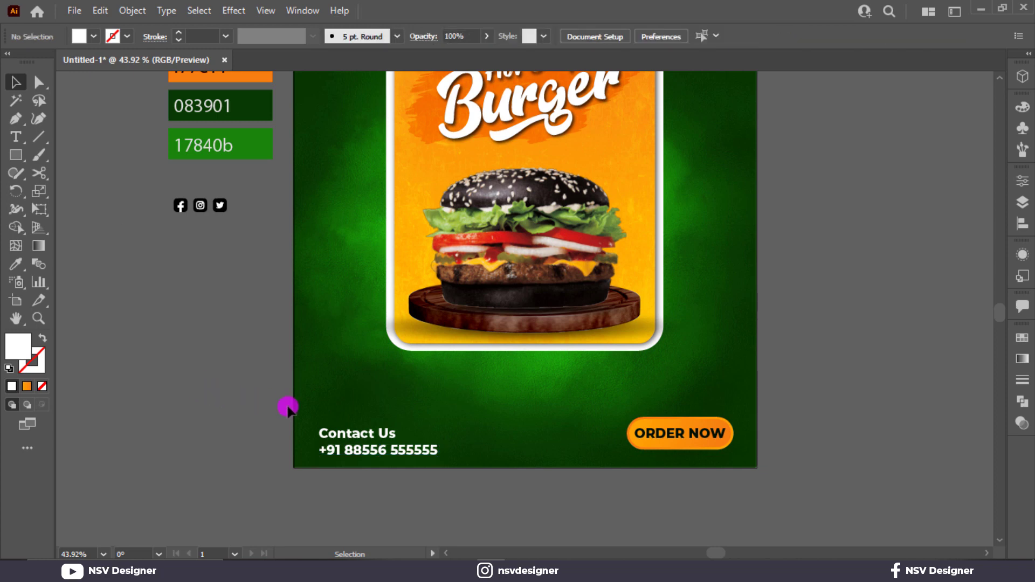
Change the Contact Us text to a lighter Montserrat weight.
{"action": "left_click", "coordinate": [398, 427]}
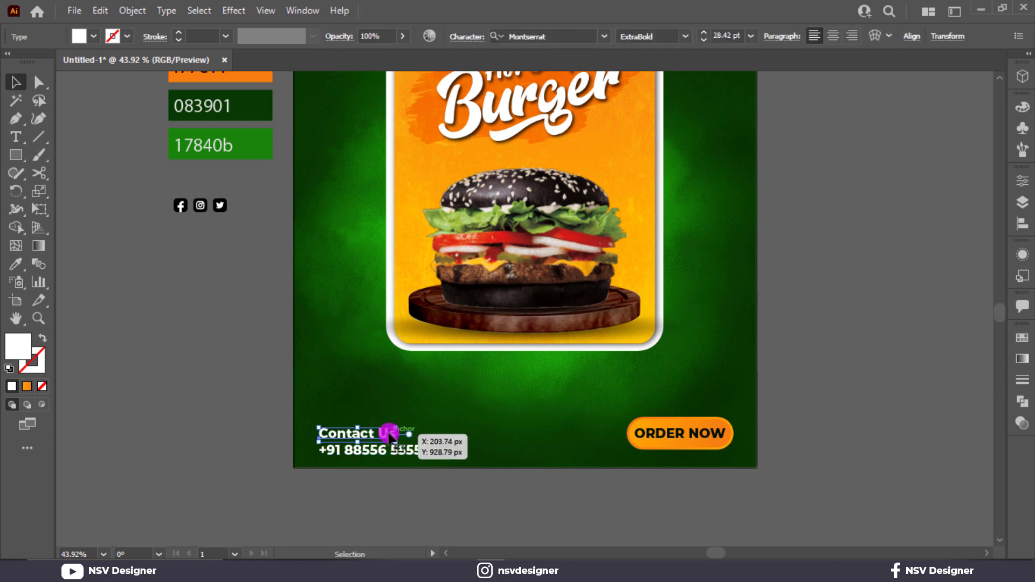
{"action": "left_click", "coordinate": [685, 36]}
{"action": "left_click", "coordinate": [669, 217]}
Enlarge the phone number slightly, place it close beneath Contact Us and group the two lines.
{"action": "left_click", "coordinate": [425, 449]}
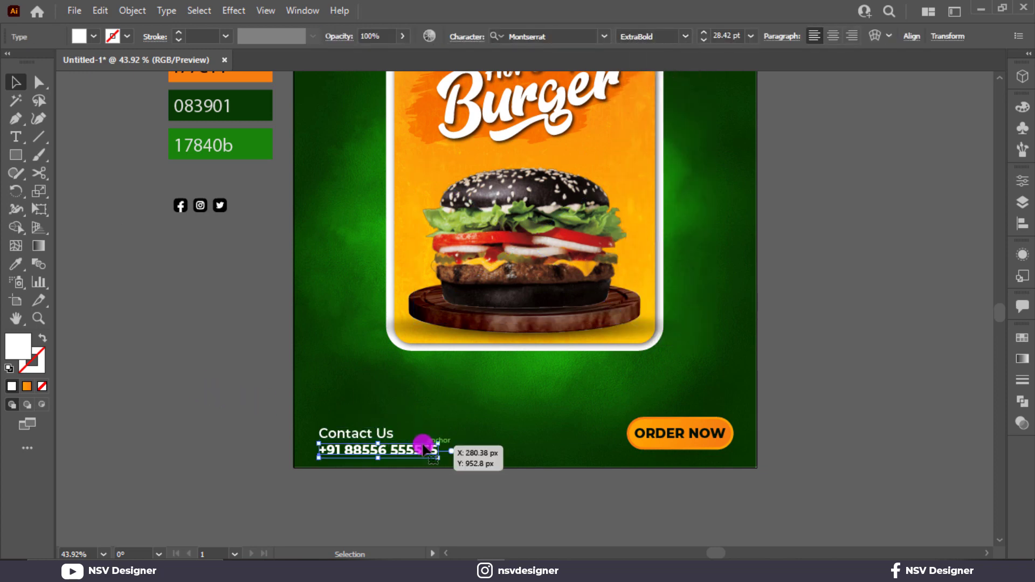
{"action": "scroll", "coordinate": [356, 433], "scroll_direction": "up", "scroll_amount": 4}
{"action": "left_click_drag", "start_coordinate": [312, 420], "coordinate": [319, 412]}
{"action": "left_click_drag", "start_coordinate": [620, 446], "coordinate": [656, 466]}
{"action": "left_click", "coordinate": [526, 329]}
{"action": "left_click_drag", "start_coordinate": [386, 440], "coordinate": [382, 441]}
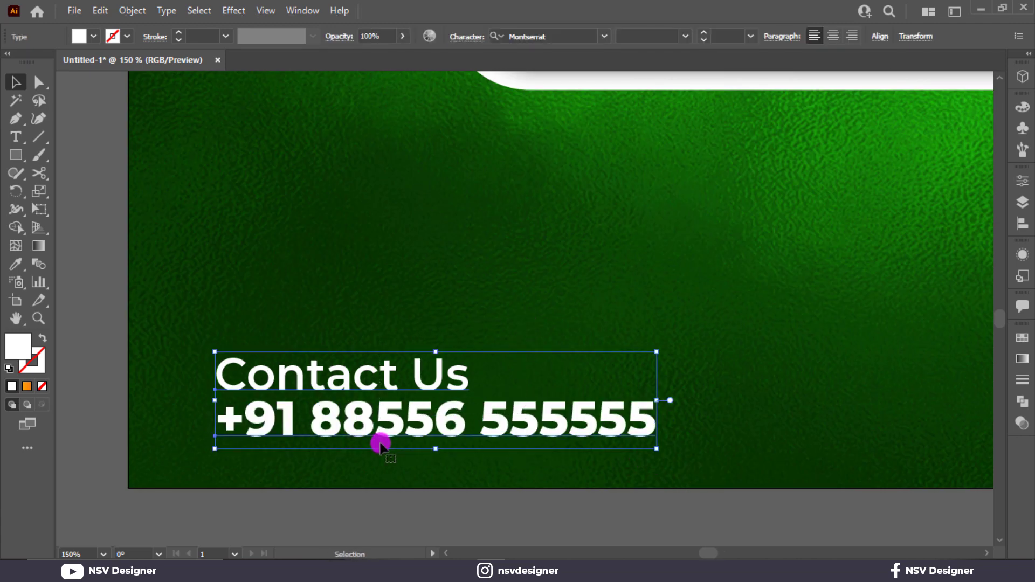
{"action": "key", "text": "ctrl+g"}
Scale down the grouped contact text in the poster's lower-left corner.
{"action": "left_click", "coordinate": [764, 355]}
{"action": "left_click_drag", "start_coordinate": [796, 388], "coordinate": [309, 358]}
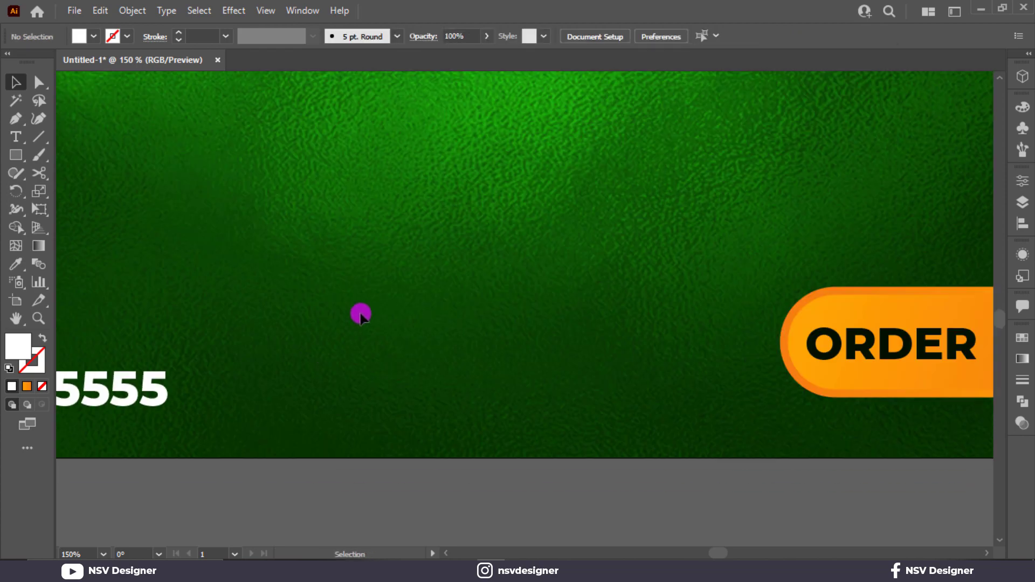
{"action": "key", "text": "ctrl+0"}
{"action": "left_click", "coordinate": [427, 521]}
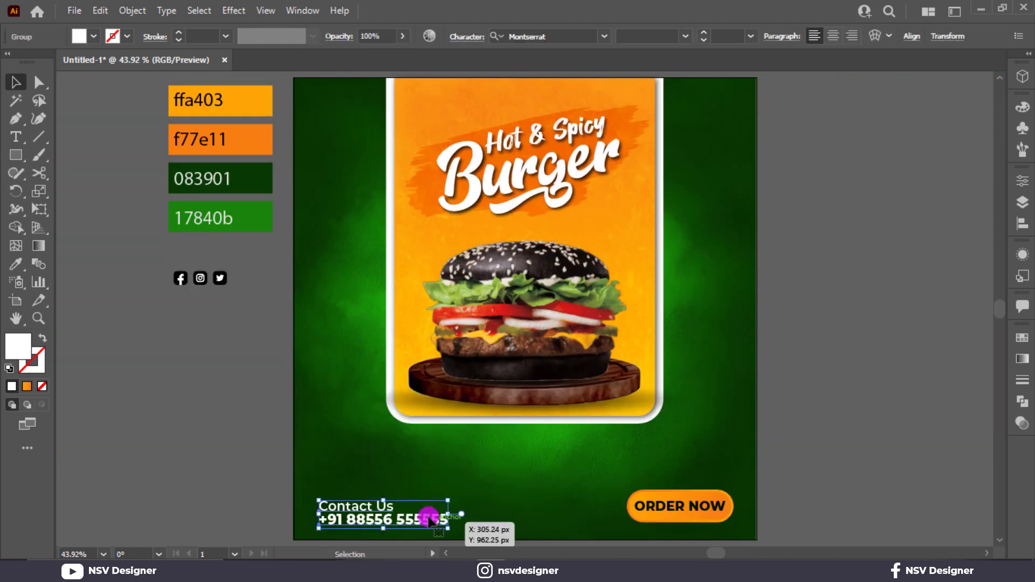
{"action": "left_click_drag", "start_coordinate": [452, 526], "coordinate": [412, 527]}
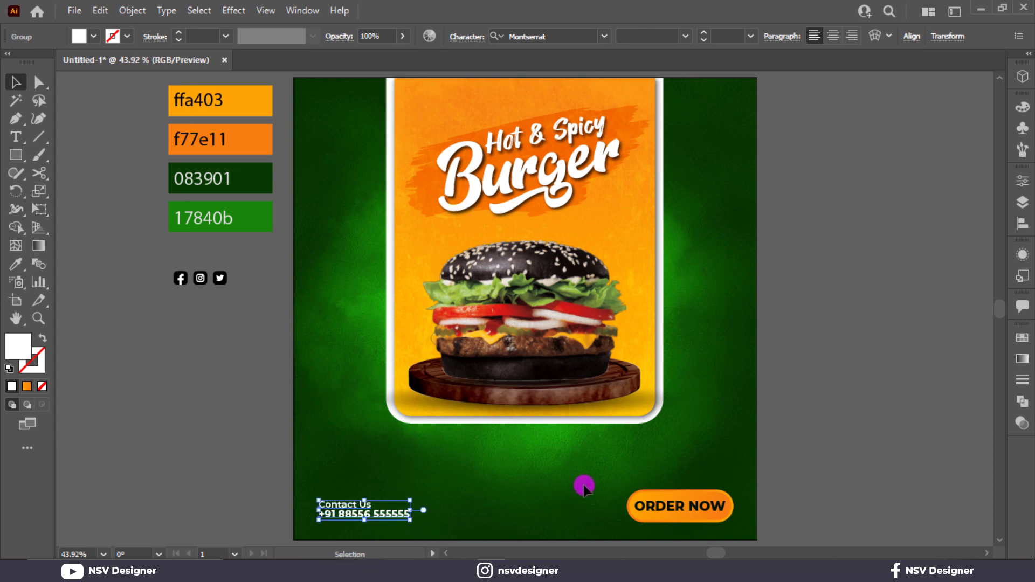
{"action": "left_click", "coordinate": [582, 483]}
Scale down the orange pill button together with its ORDER NOW text.
{"action": "left_click", "coordinate": [711, 519]}
{"action": "left_click_drag", "start_coordinate": [730, 520], "coordinate": [723, 522]}
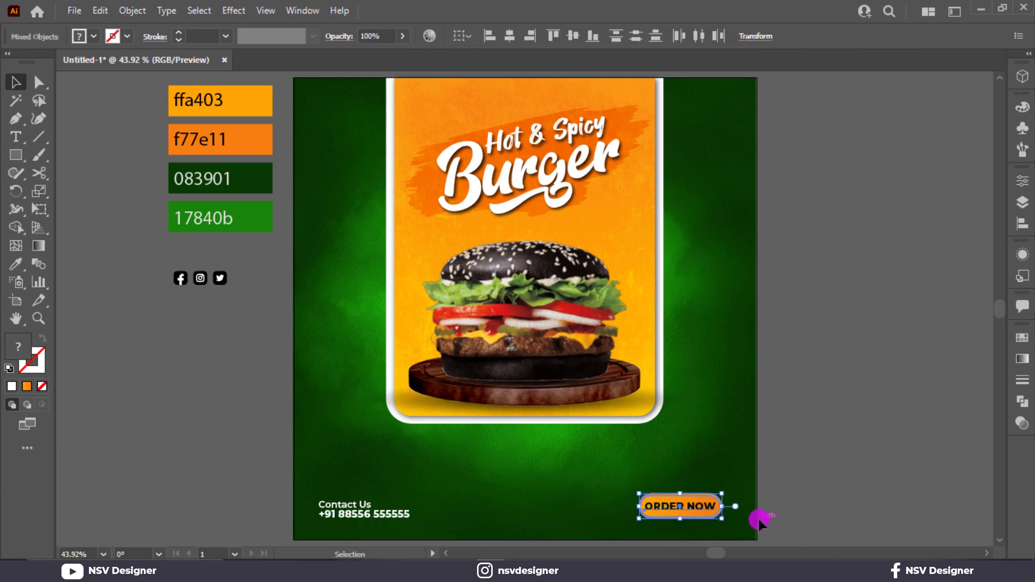
{"action": "left_click", "coordinate": [758, 518]}
{"action": "left_click", "coordinate": [694, 520]}
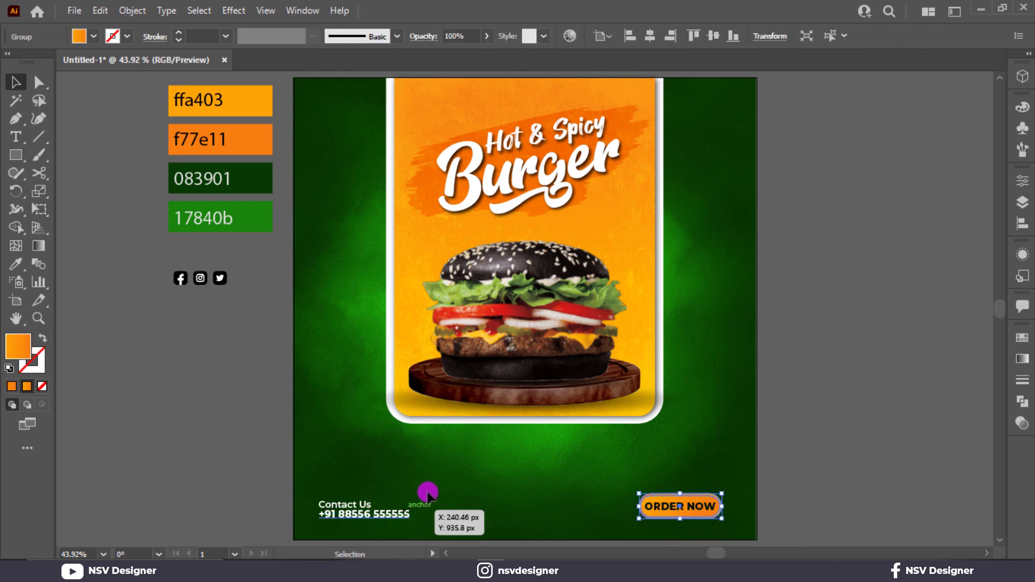
Enlarge the contact text and ORDER NOW button together, and reposition each within the poster's lower corners.
{"action": "left_click_drag", "start_coordinate": [312, 477], "coordinate": [726, 543]}
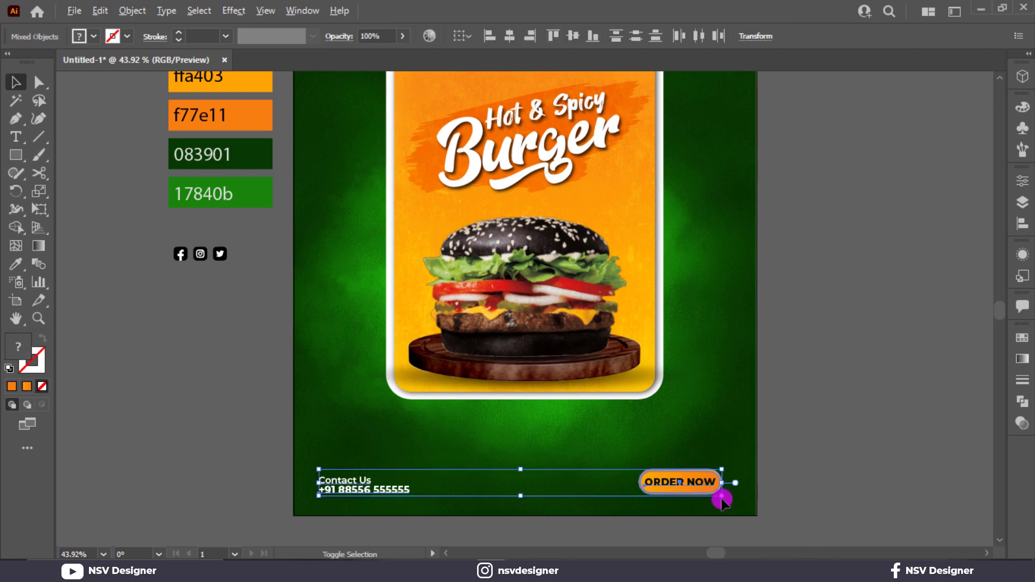
{"action": "left_click_drag", "start_coordinate": [722, 499], "coordinate": [703, 491]}
{"action": "left_click", "coordinate": [833, 481]}
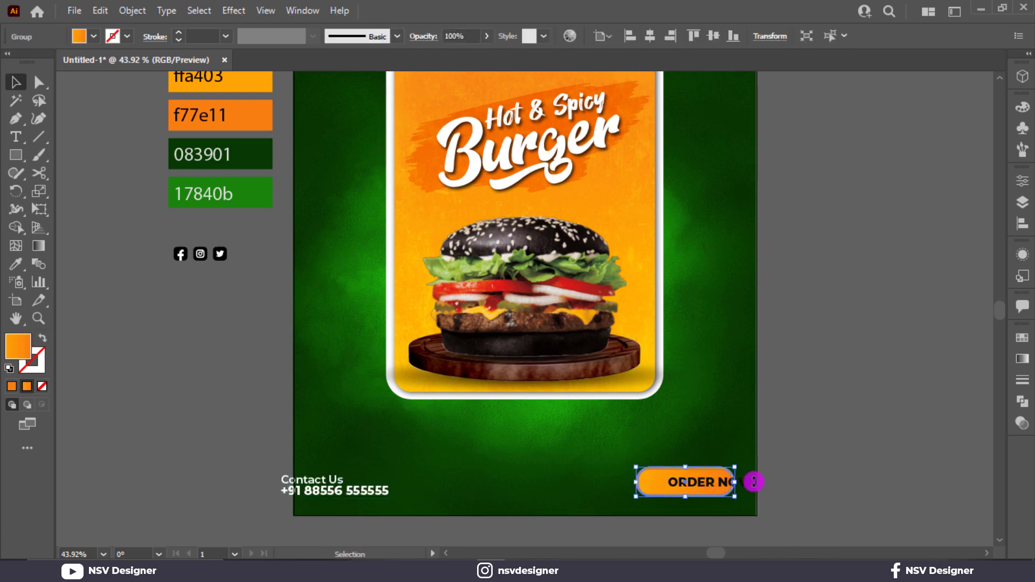
{"action": "key", "text": "ctrl+z"}
{"action": "left_click_drag", "start_coordinate": [804, 467], "coordinate": [719, 508]}
{"action": "left_click_drag", "start_coordinate": [719, 492], "coordinate": [698, 492]}
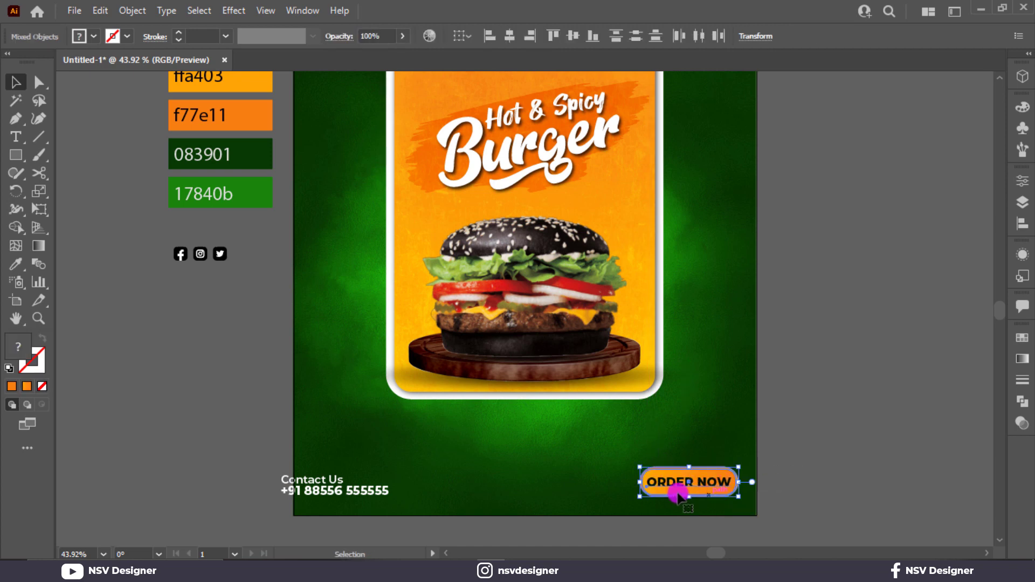
{"action": "left_click_drag", "start_coordinate": [344, 497], "coordinate": [371, 496]}
{"action": "left_click", "coordinate": [467, 456]}
{"action": "key", "text": "t"}
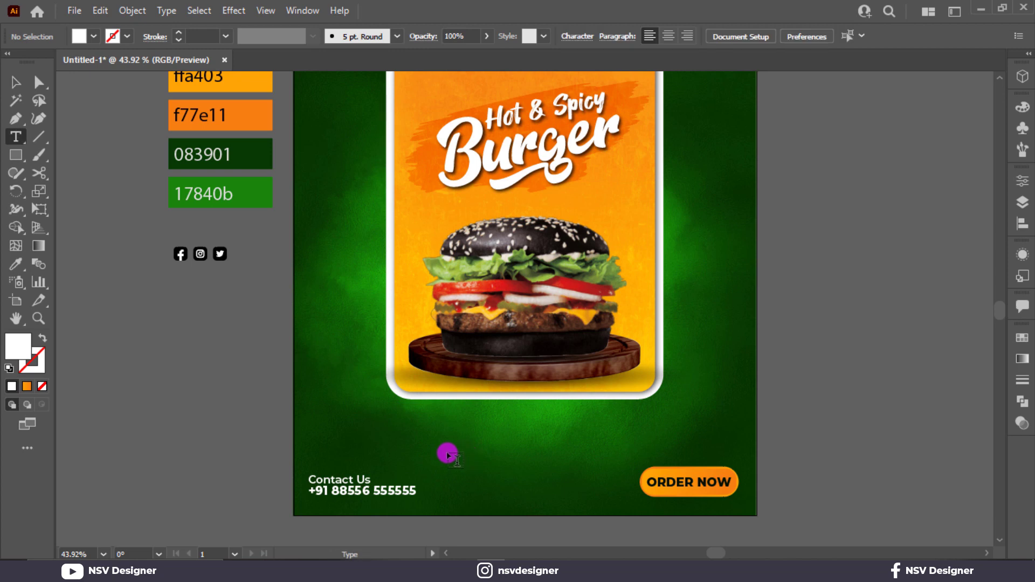
{"action": "left_click", "coordinate": [447, 454]}
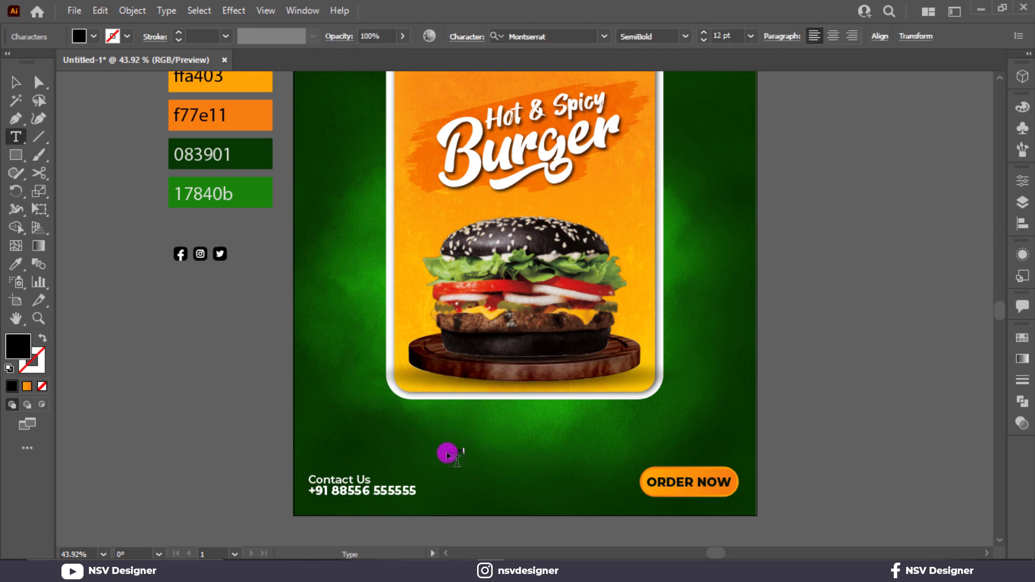
{"action": "type", "text": "www.web.com"}
{"action": "left_click", "coordinate": [12, 84]}
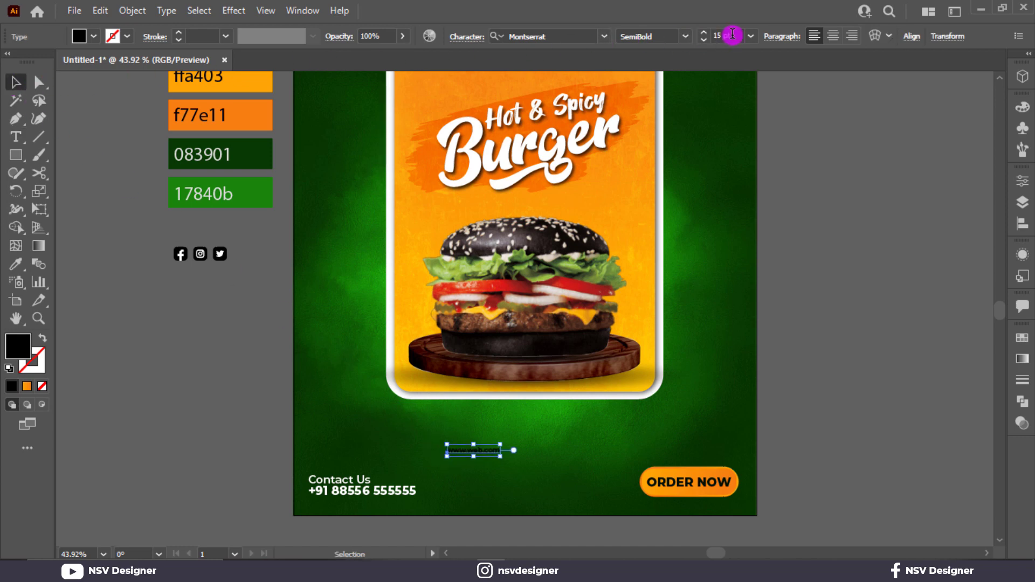
{"action": "left_click", "coordinate": [95, 37]}
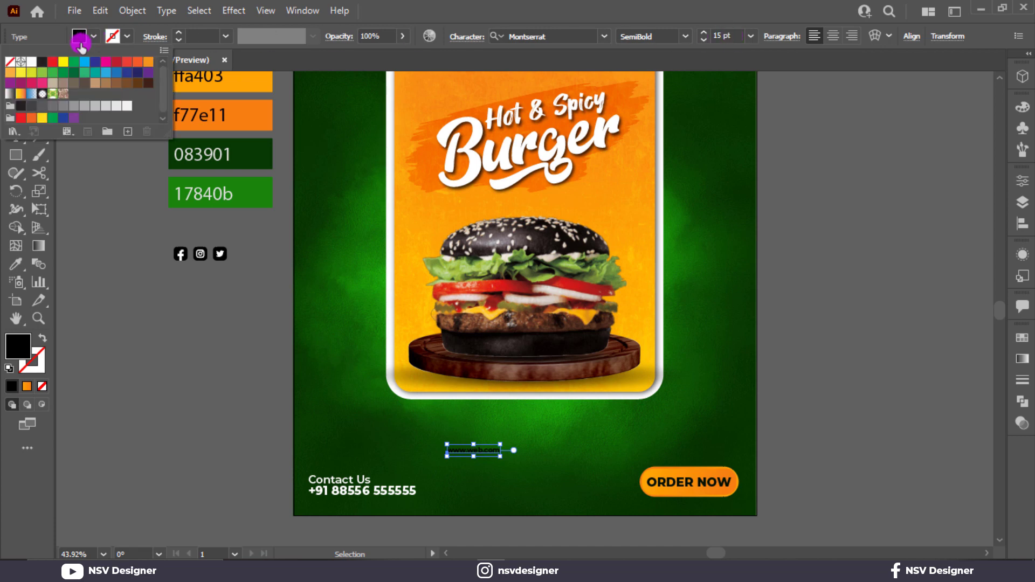
{"action": "left_click", "coordinate": [34, 64]}
{"action": "left_click", "coordinate": [296, 390]}
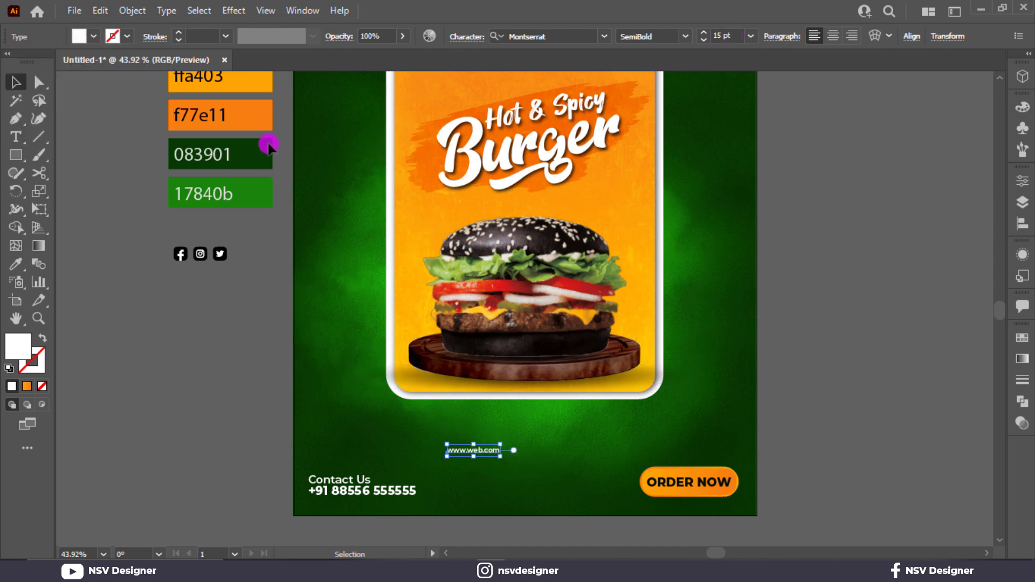
{"action": "key", "text": "i"}
{"action": "left_click", "coordinate": [259, 81]}
{"action": "left_click", "coordinate": [16, 82]}
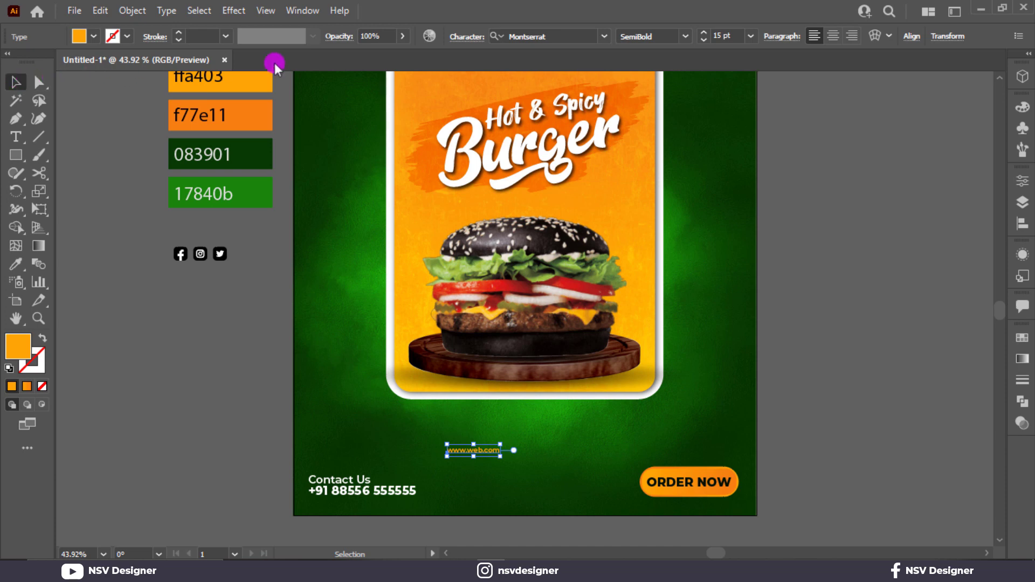
{"action": "scroll", "coordinate": [735, 35], "scroll_direction": "up", "scroll_amount": 3}
{"action": "left_click_drag", "start_coordinate": [735, 35], "coordinate": [466, 35]}
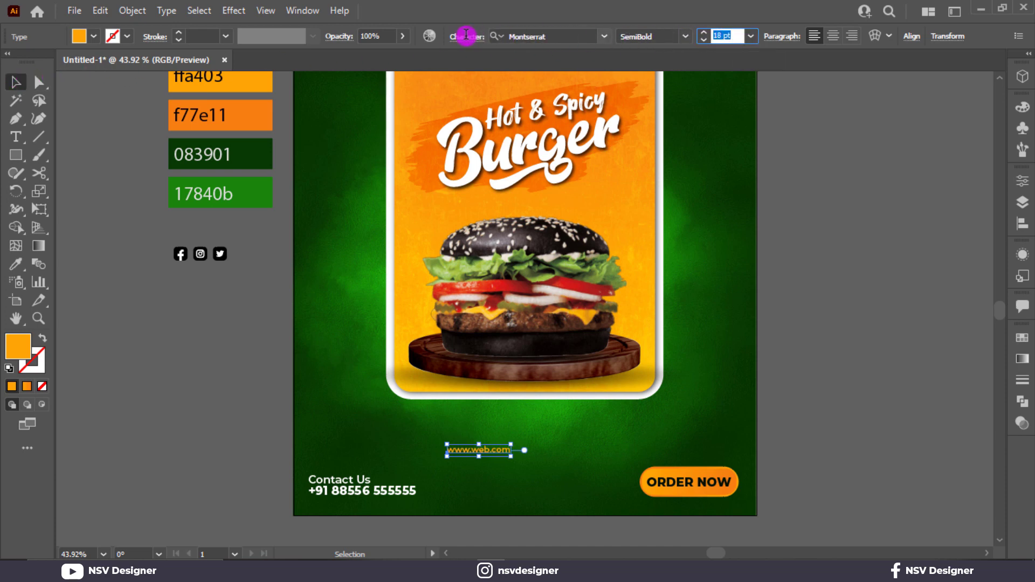
{"action": "left_click", "coordinate": [464, 36]}
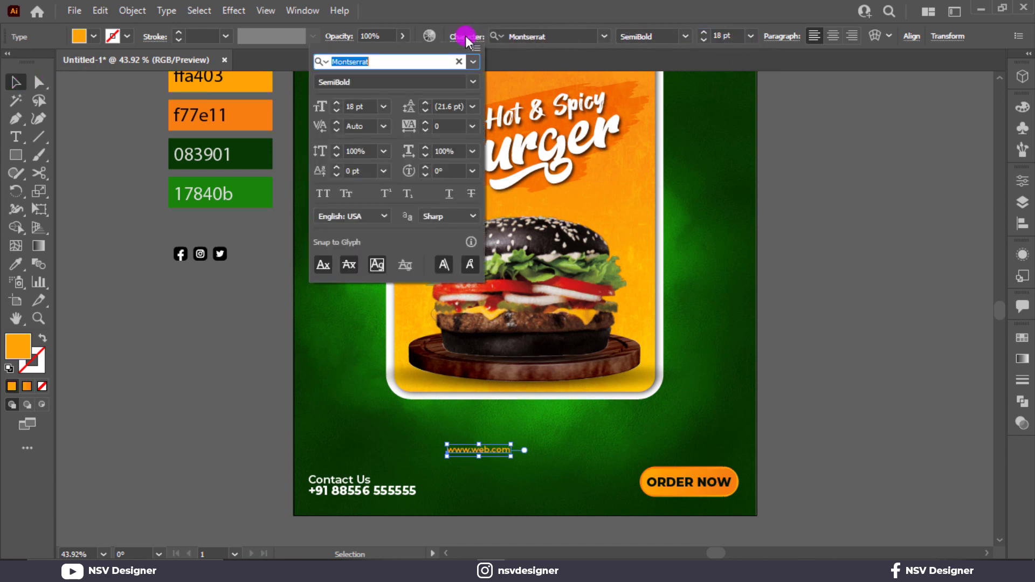
{"action": "left_click", "coordinate": [474, 126]}
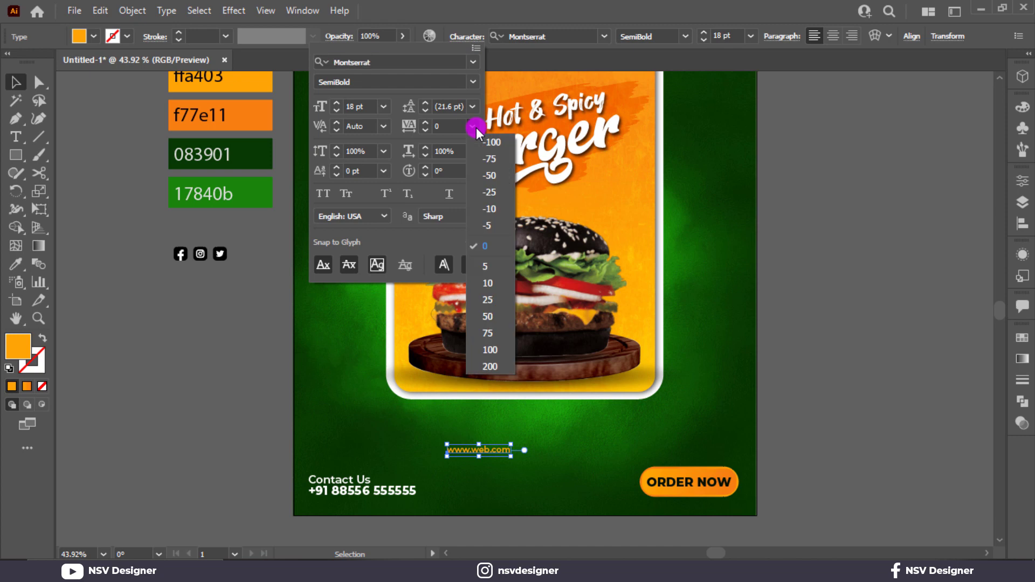
{"action": "left_click", "coordinate": [491, 366]}
{"action": "left_click", "coordinate": [546, 464]}
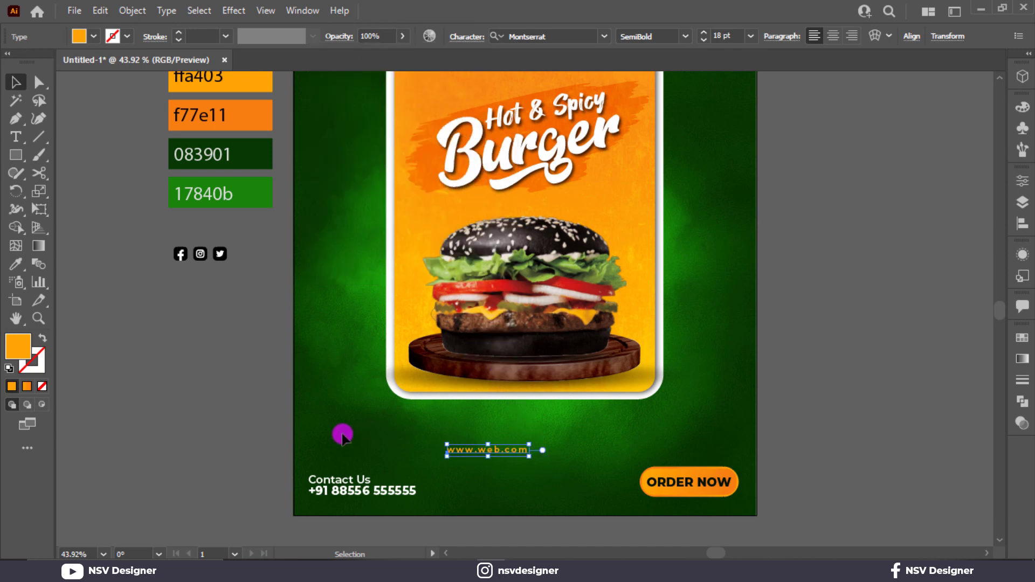
Group the orange pill shape with its ORDER NOW text.
{"action": "left_click", "coordinate": [335, 456]}
{"action": "left_click", "coordinate": [367, 494]}
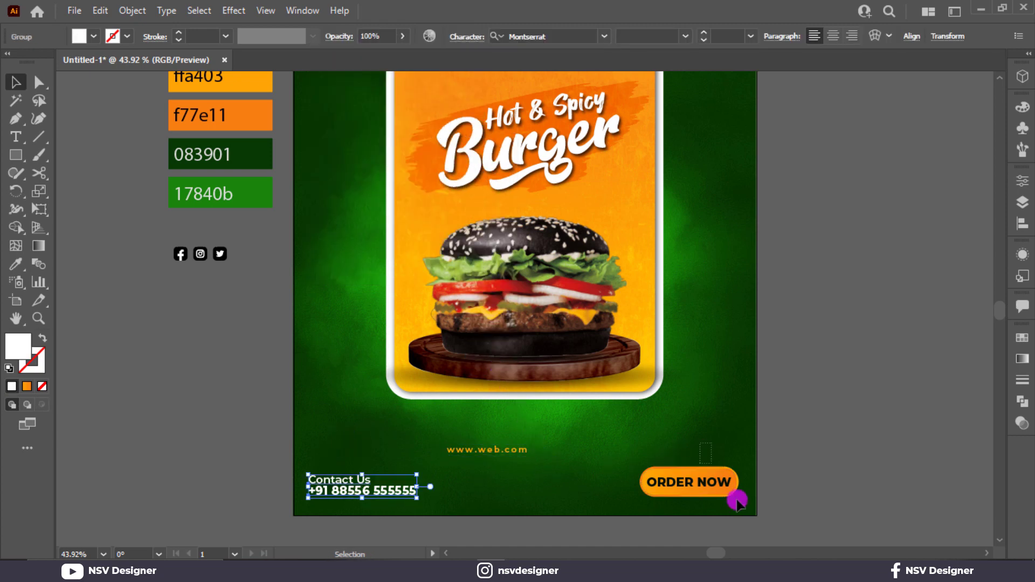
{"action": "left_click_drag", "start_coordinate": [700, 443], "coordinate": [738, 501]}
{"action": "key", "text": "ctrl+g"}
{"action": "left_click_drag", "start_coordinate": [308, 443], "coordinate": [678, 510]}
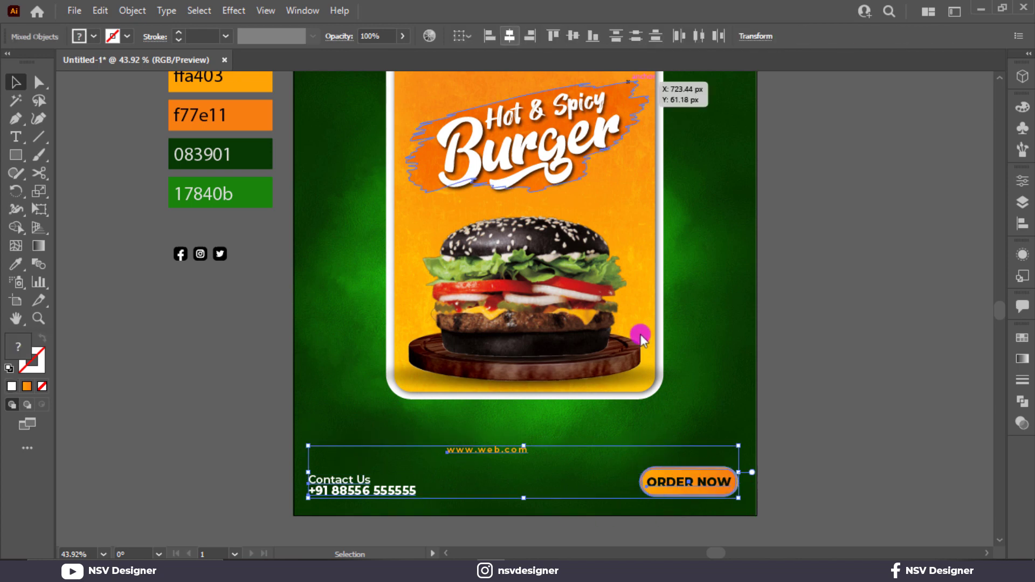
{"action": "left_click", "coordinate": [553, 36]}
{"action": "left_click", "coordinate": [581, 44]}
{"action": "left_click", "coordinate": [804, 324]}
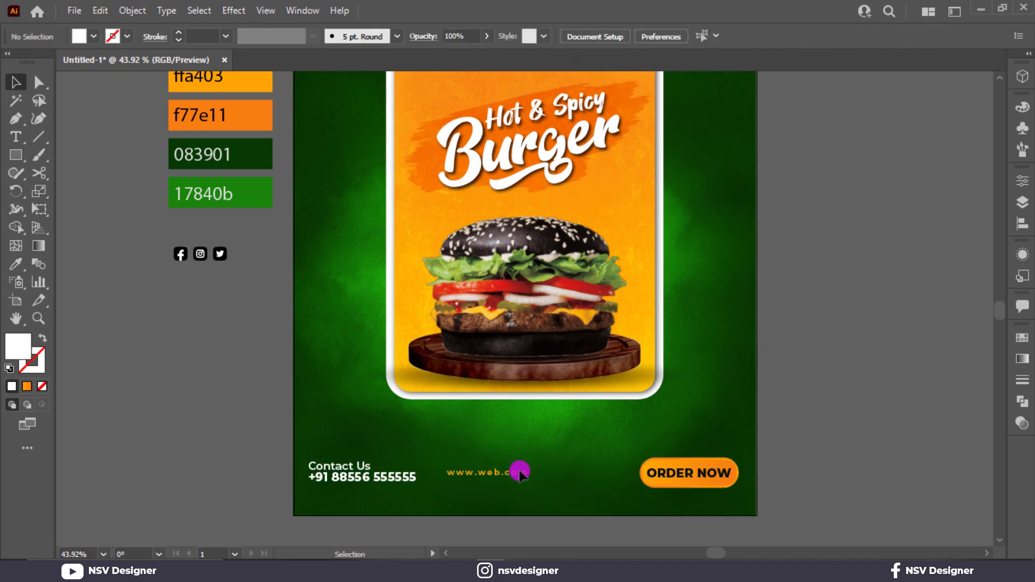
{"action": "left_click", "coordinate": [492, 473]}
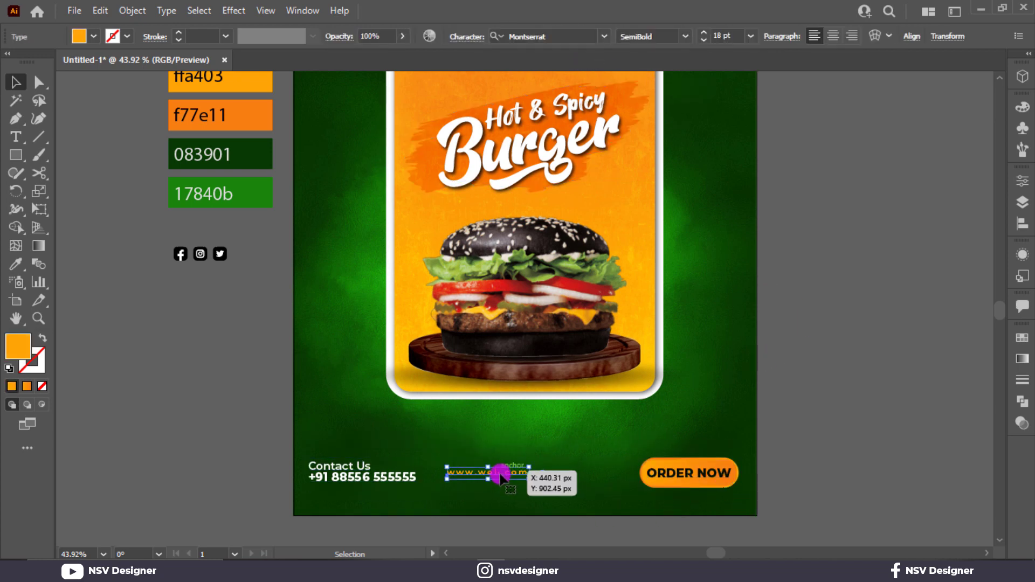
{"action": "left_click", "coordinate": [912, 37]}
{"action": "left_click", "coordinate": [781, 79]}
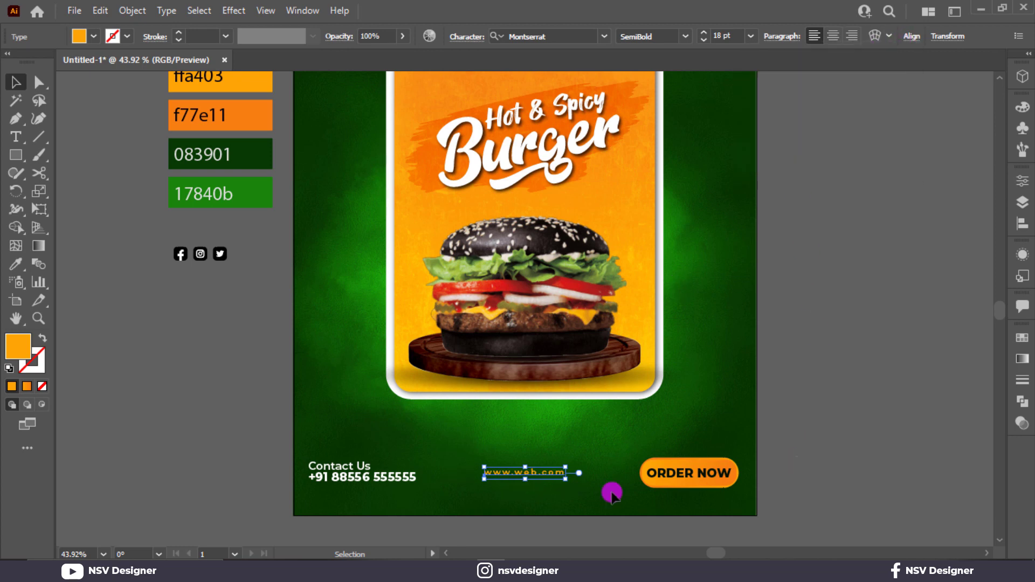
Move the contact text, website and ORDER NOW button down together near the poster's lower edge and group them.
{"action": "left_click_drag", "start_coordinate": [613, 491], "coordinate": [308, 501]}
{"action": "left_click", "coordinate": [674, 485]}
{"action": "left_click_drag", "start_coordinate": [674, 484], "coordinate": [673, 495]}
{"action": "left_click", "coordinate": [900, 422]}
{"action": "left_click_drag", "start_coordinate": [864, 460], "coordinate": [286, 507]}
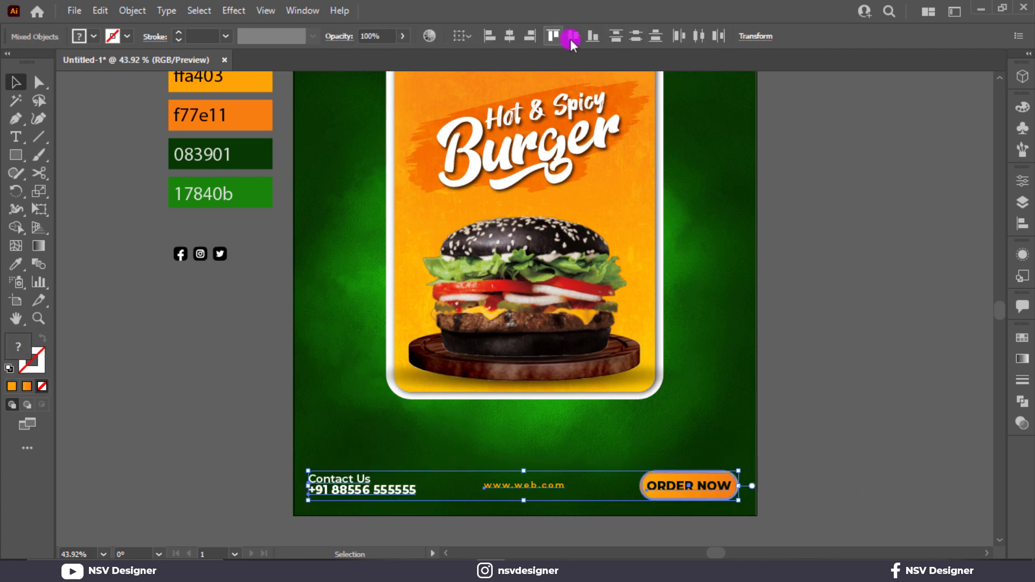
{"action": "left_click_drag", "start_coordinate": [717, 487], "coordinate": [706, 490]}
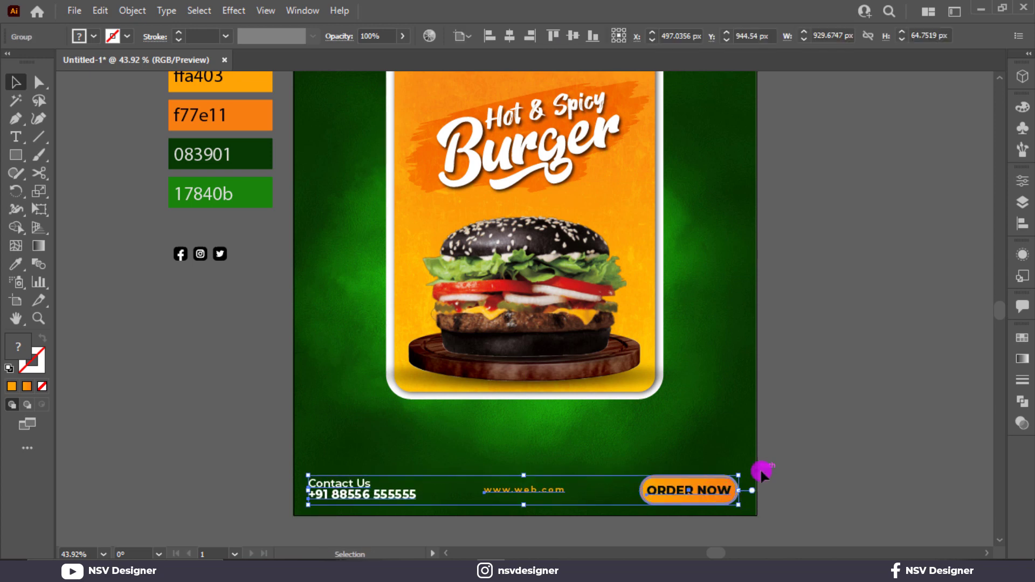
{"action": "left_click", "coordinate": [824, 416]}
Create a lorem ipsum area text block beneath the orange panel and set its tracking to 0.
{"action": "left_click", "coordinate": [18, 138]}
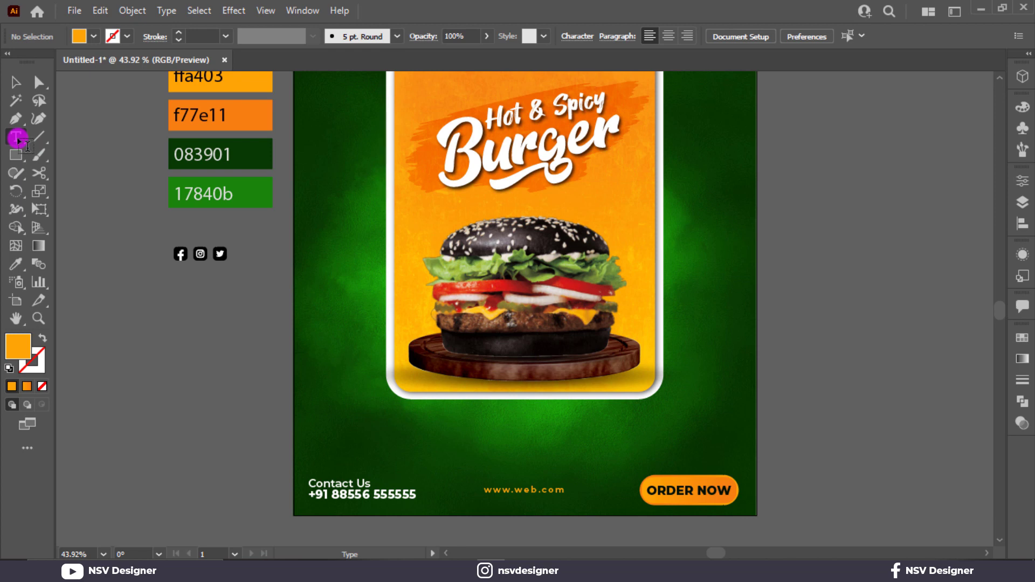
{"action": "left_click_drag", "start_coordinate": [359, 414], "coordinate": [683, 447]}
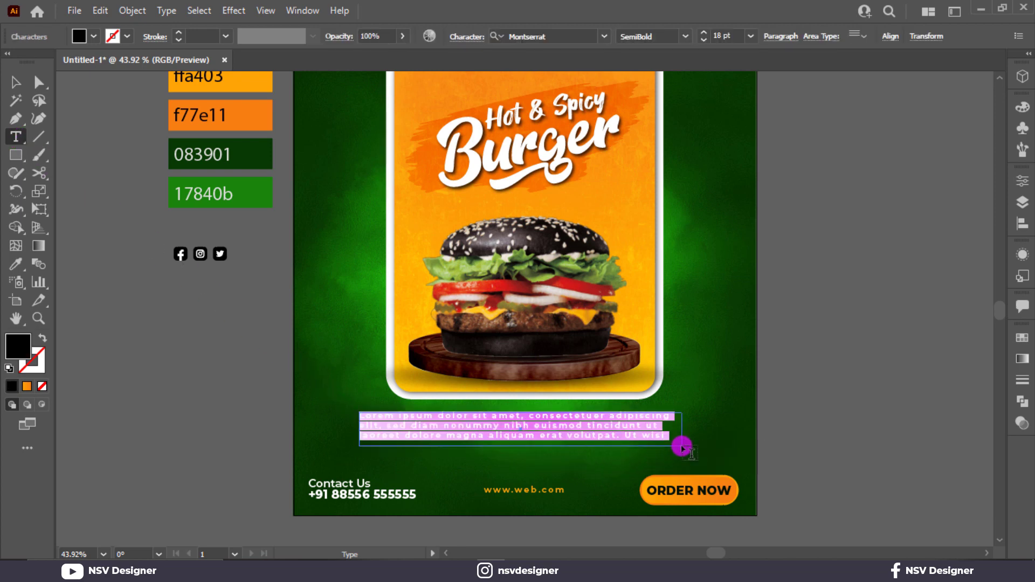
{"action": "left_click", "coordinate": [451, 40]}
{"action": "left_click", "coordinate": [472, 126]}
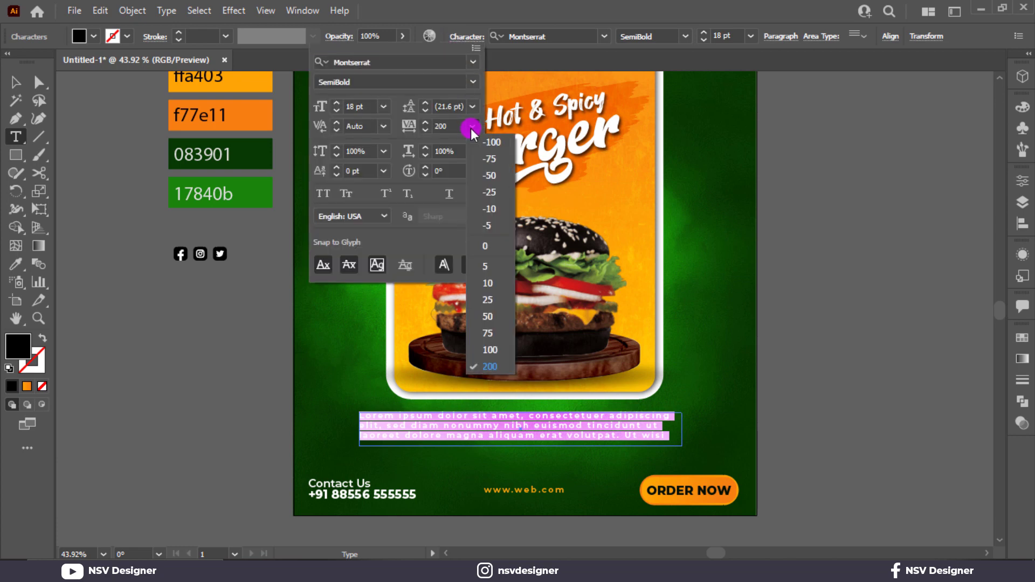
{"action": "left_click", "coordinate": [490, 246]}
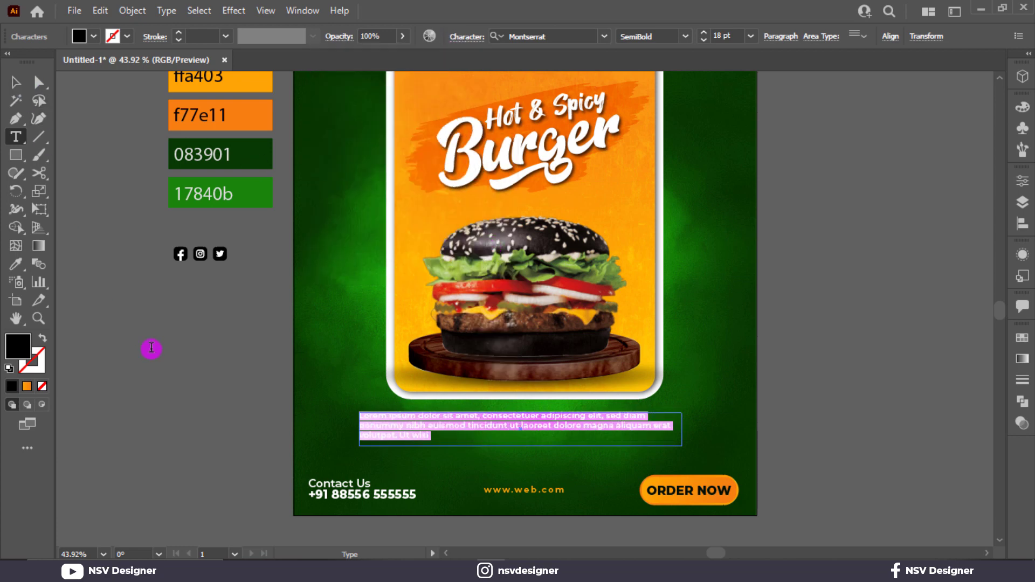
Centre-align the lorem ipsum paragraph and fill it with white.
{"action": "left_click", "coordinate": [16, 87]}
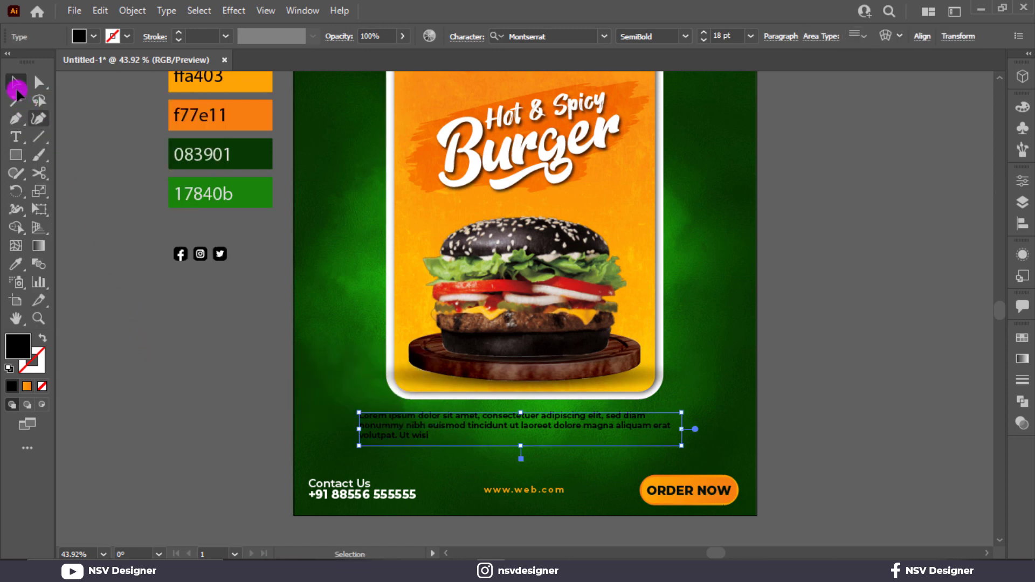
{"action": "left_click", "coordinate": [780, 36]}
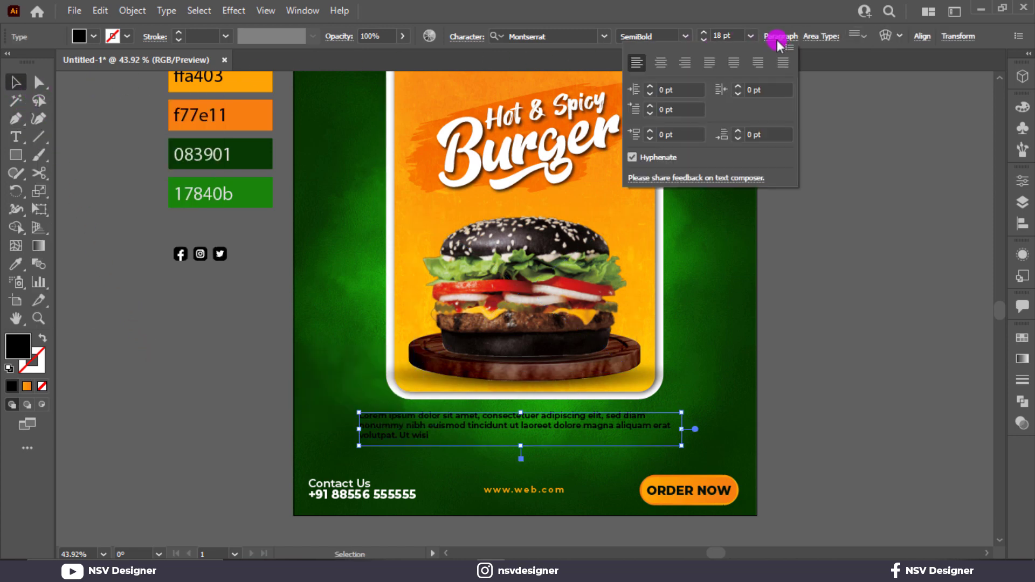
{"action": "left_click", "coordinate": [660, 65]}
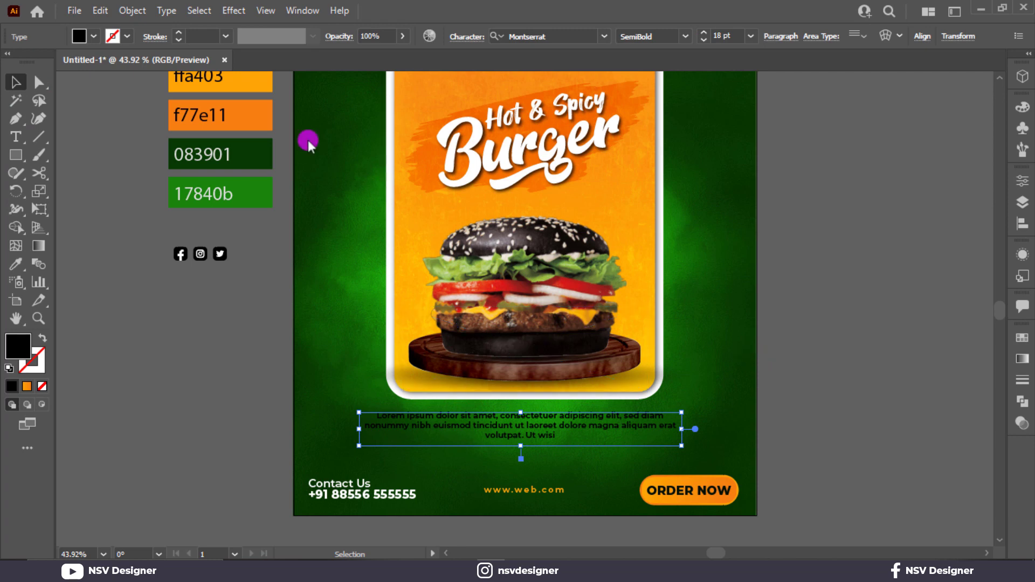
{"action": "left_click", "coordinate": [93, 37]}
{"action": "left_click", "coordinate": [31, 57]}
{"action": "left_click", "coordinate": [232, 359]}
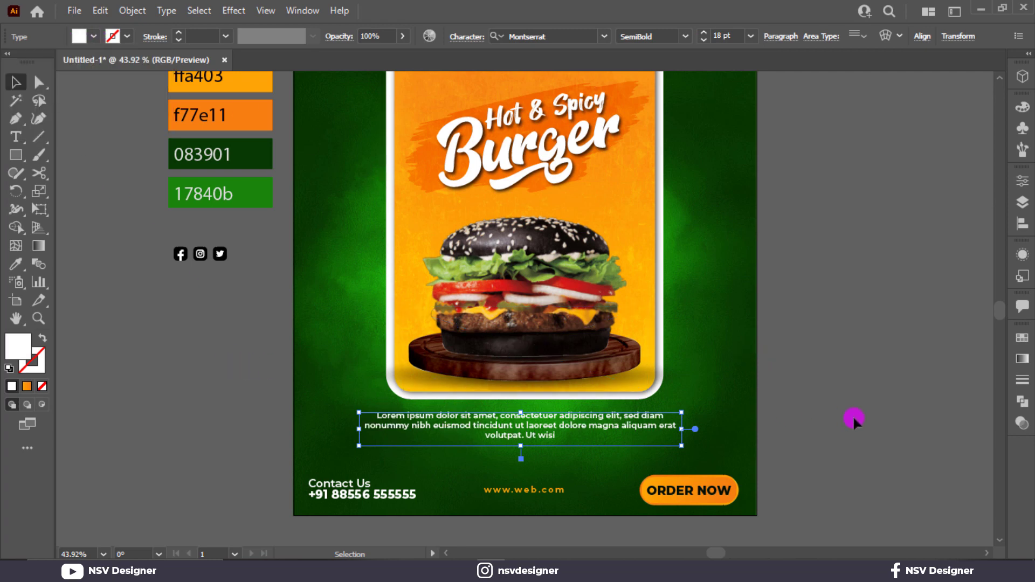
{"action": "left_click", "coordinate": [853, 415]}
Widen the lorem ipsum text box on both sides and place it slightly lower beneath the orange panel.
{"action": "key", "text": "ctrl+0"}
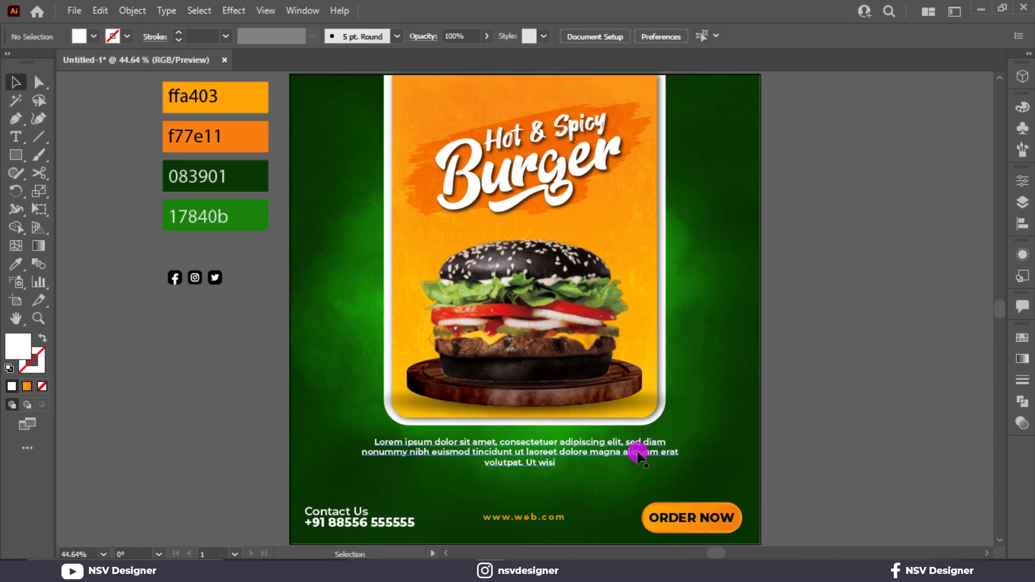
{"action": "left_click_drag", "start_coordinate": [638, 451], "coordinate": [709, 468]}
{"action": "left_click", "coordinate": [758, 425]}
{"action": "left_click", "coordinate": [682, 459]}
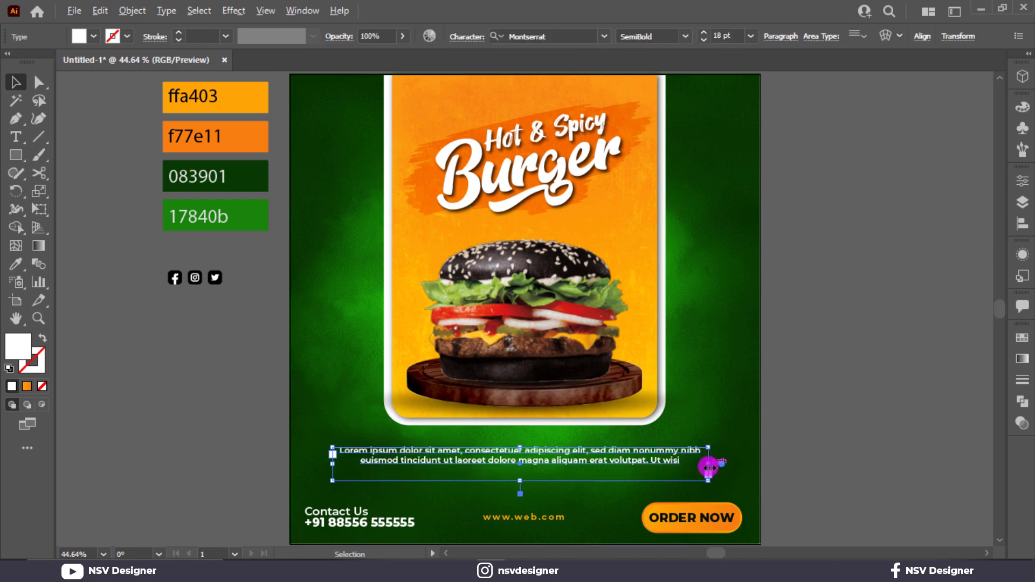
Lengthen the paragraph to three lines by pasting a copy of "laoreet dolore magna aliquam erat volutpat. Ut wisi" at its end.
{"action": "key", "text": "t"}
{"action": "left_click", "coordinate": [599, 466]}
{"action": "key", "text": "t"}
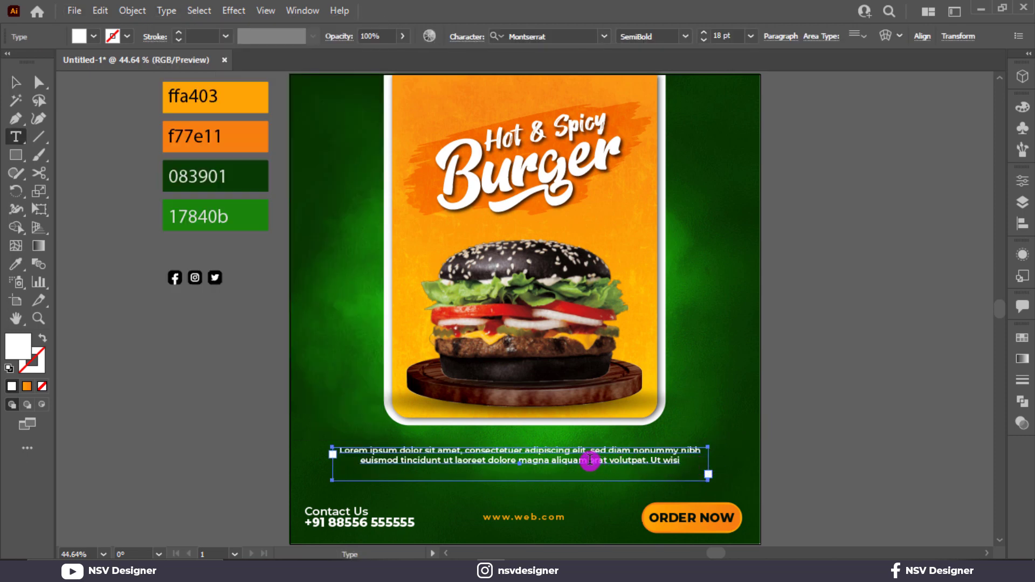
{"action": "left_click_drag", "start_coordinate": [457, 462], "coordinate": [721, 462]}
{"action": "key", "text": "ctrl+c"}
{"action": "left_click", "coordinate": [719, 464]}
{"action": "key", "text": "ctrl+v"}
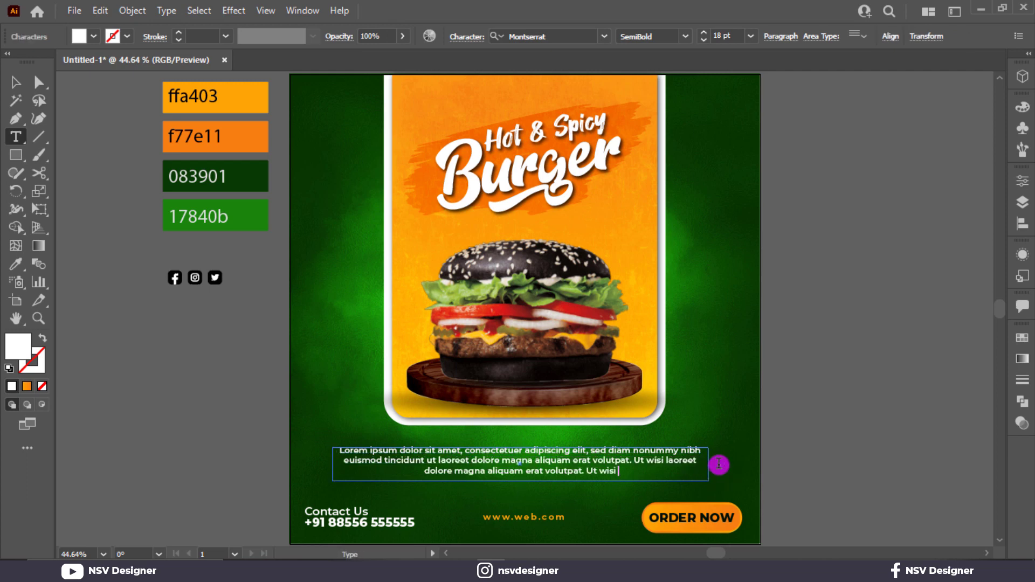
{"action": "left_click", "coordinate": [14, 82]}
{"action": "left_click", "coordinate": [161, 298]}
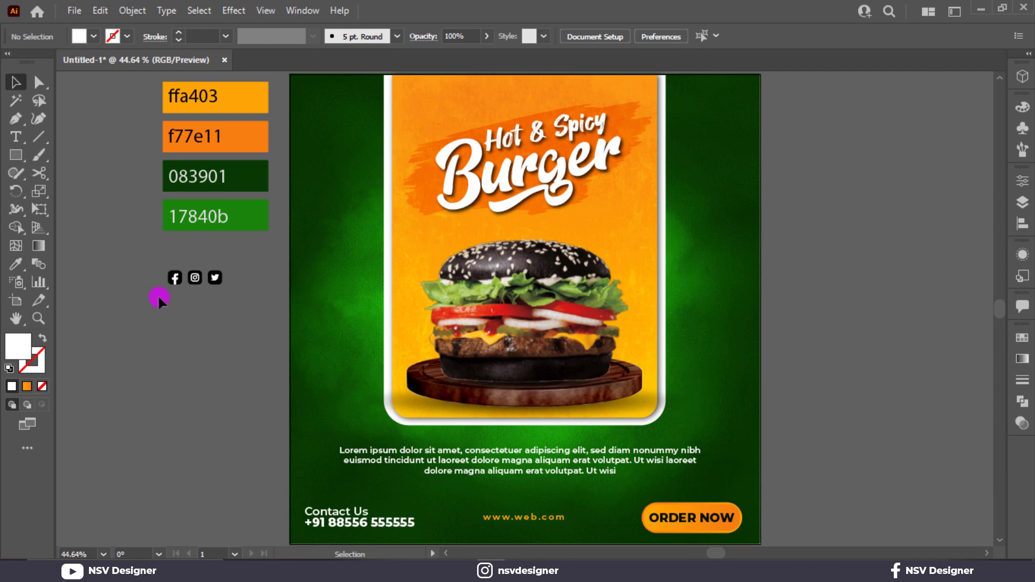
Add the text LOGO beside the poster's upper right edge.
{"action": "scroll", "coordinate": [63, 186], "scroll_direction": "up", "scroll_amount": 1}
{"action": "left_click", "coordinate": [18, 138]}
{"action": "left_click", "coordinate": [775, 167]}
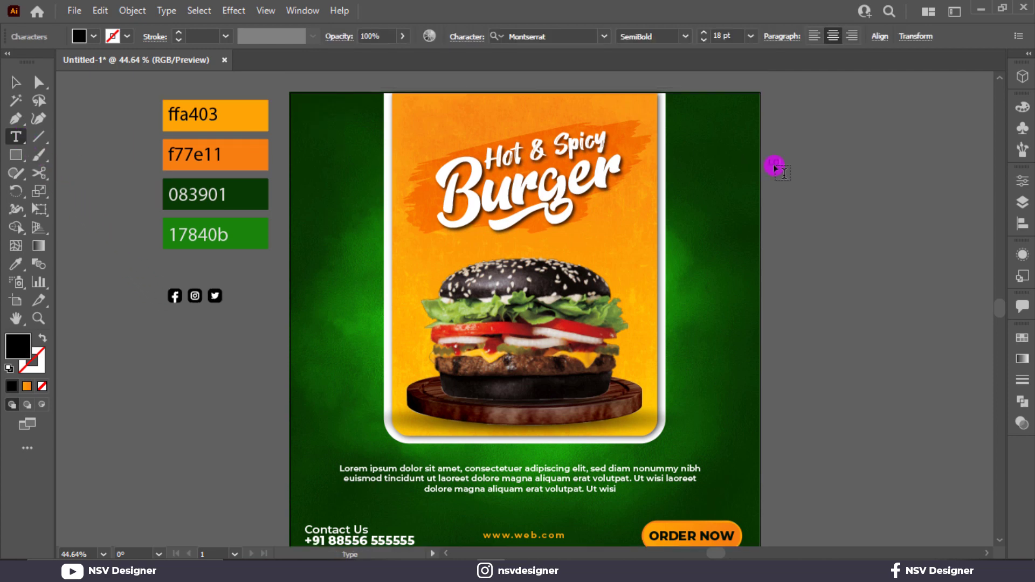
{"action": "left_click", "coordinate": [17, 82]}
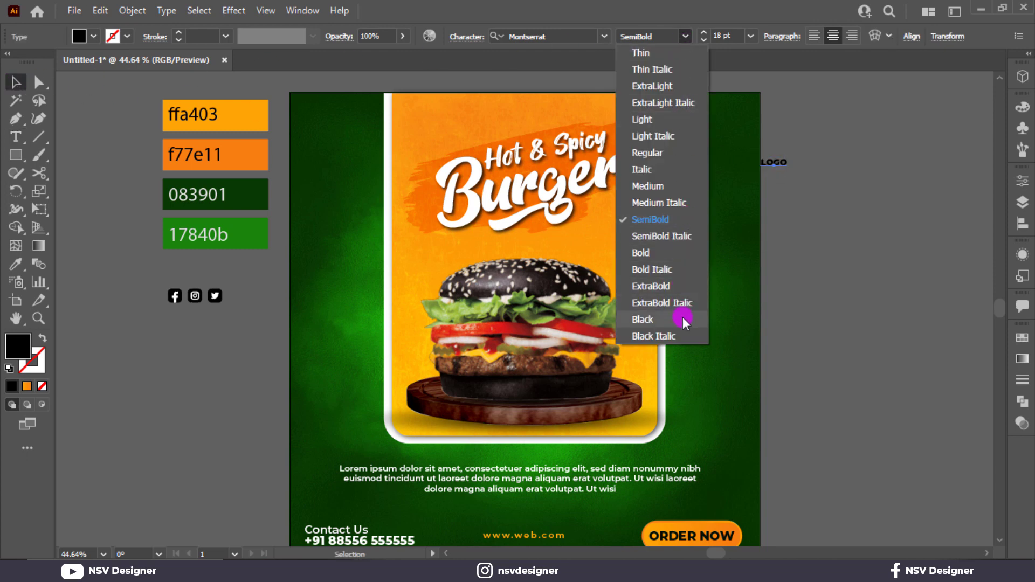
Set the LOGO text to Montserrat Black, move it into the poster's upper left corner and enlarge it to 27 pt.
{"action": "left_click", "coordinate": [682, 317]}
{"action": "left_click_drag", "start_coordinate": [787, 168], "coordinate": [333, 127]}
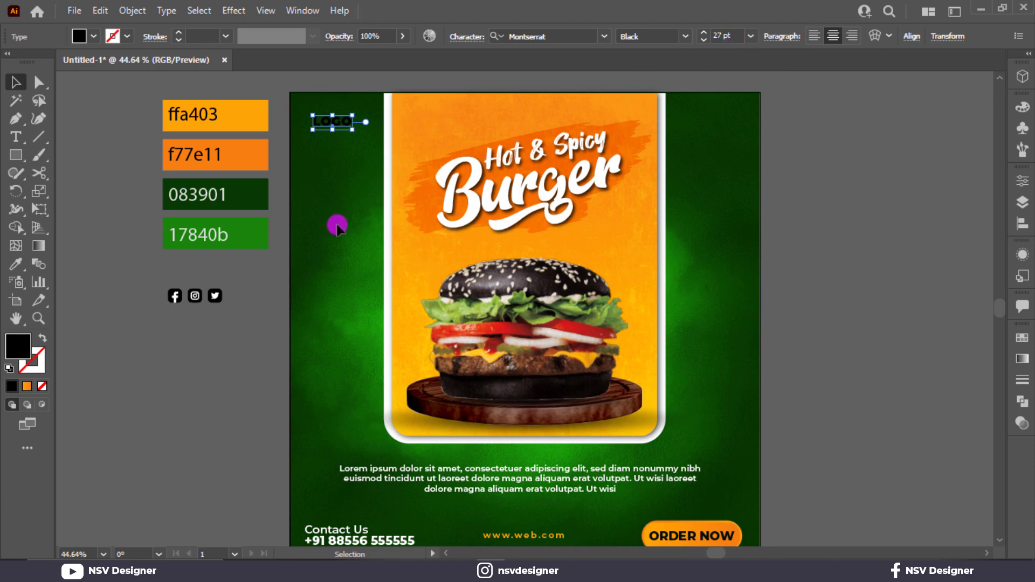
{"action": "left_click", "coordinate": [337, 224]}
{"action": "left_click_drag", "start_coordinate": [321, 130], "coordinate": [322, 131]}
Fill the LOGO text with orange sampled from the ffa403 swatch.
{"action": "key", "text": "i"}
{"action": "left_click", "coordinate": [261, 111]}
{"action": "key", "text": "v"}
{"action": "left_click", "coordinate": [337, 178]}
{"action": "scroll", "coordinate": [337, 178], "scroll_direction": "up", "scroll_amount": 3}
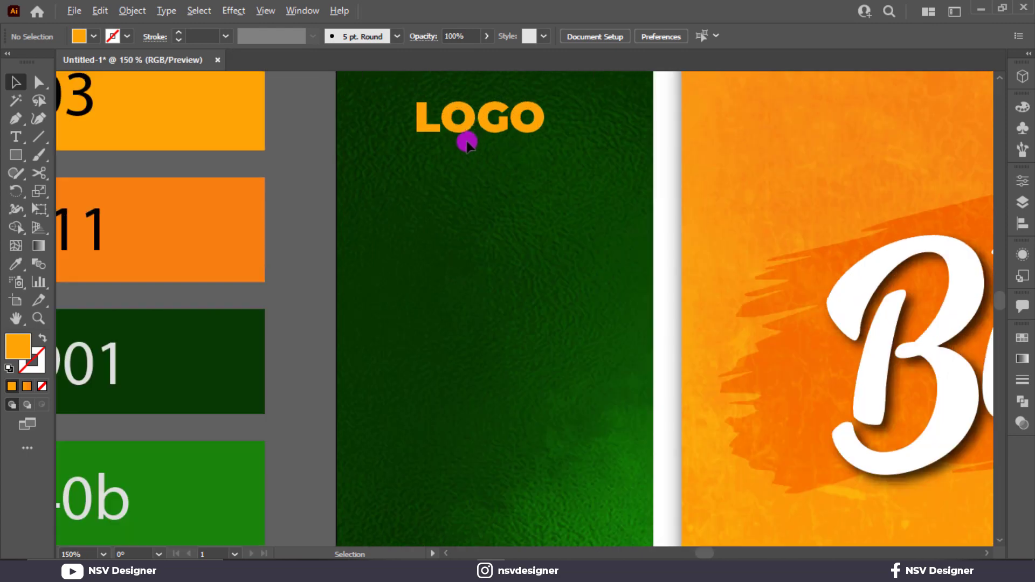
Duplicate the LOGO text directly beneath itself and change the copy to HERE.
{"action": "left_click_drag", "start_coordinate": [470, 145], "coordinate": [476, 164]}
{"action": "double_click", "coordinate": [475, 161]}
{"action": "type", "text": "HERE"}
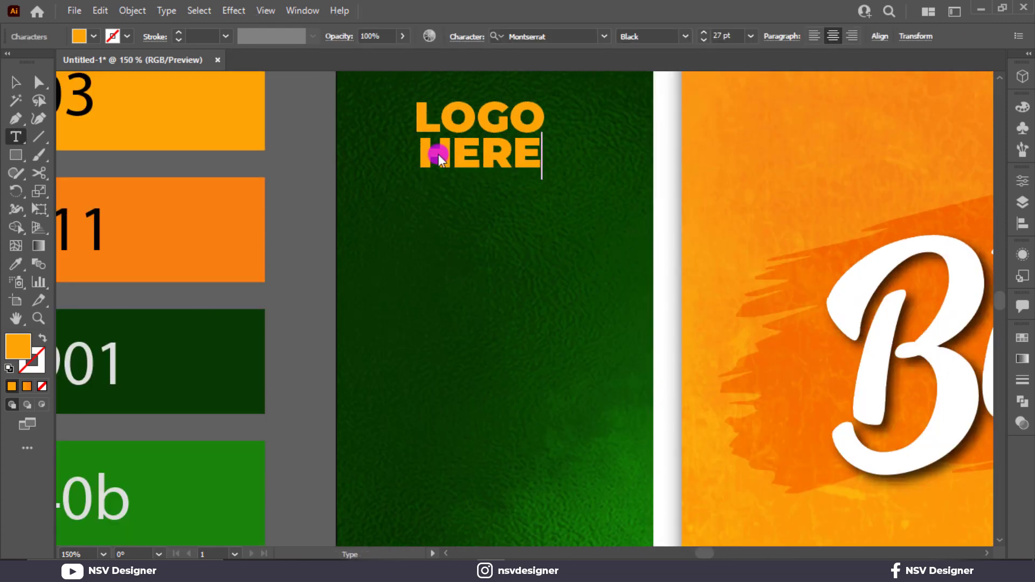
{"action": "left_click", "coordinate": [16, 81]}
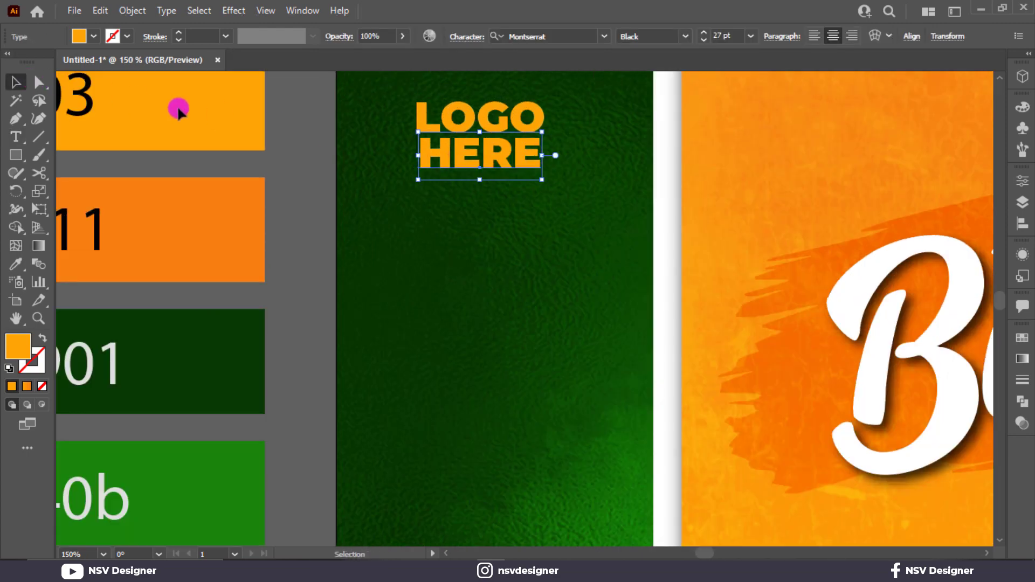
{"action": "left_click", "coordinate": [566, 179]}
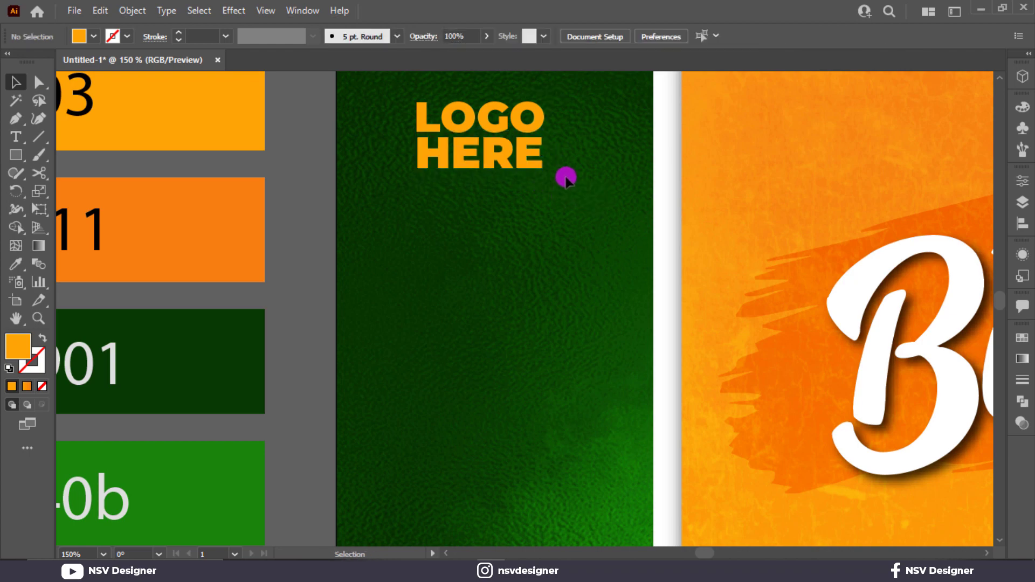
Enlarge the LOGO HERE text slightly as a group and ungroup its two lines.
{"action": "left_click", "coordinate": [509, 184]}
{"action": "key", "text": "ctrl+0"}
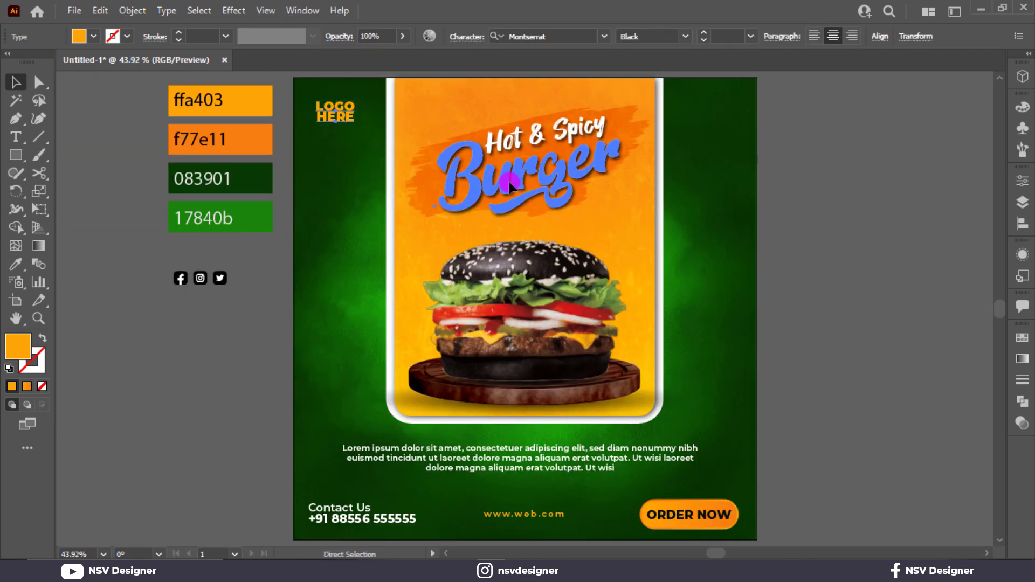
{"action": "left_click", "coordinate": [358, 162]}
{"action": "left_click", "coordinate": [336, 122]}
{"action": "right_click", "coordinate": [335, 122]}
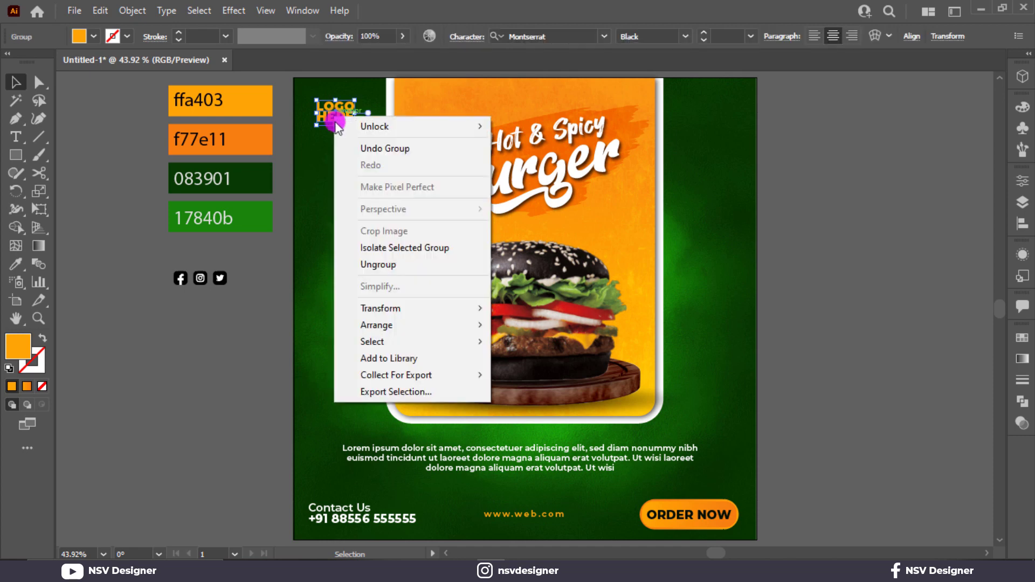
{"action": "left_click", "coordinate": [378, 264]}
Widen the gap between LOGO and HERE and regroup them slightly closer to the poster's left edge.
{"action": "left_click", "coordinate": [324, 169]}
{"action": "left_click", "coordinate": [337, 120]}
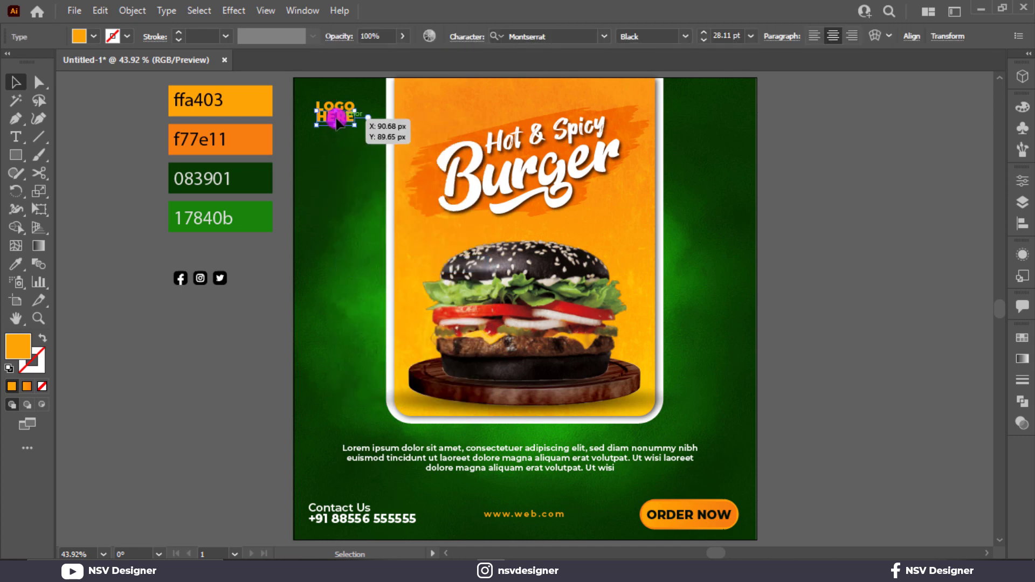
{"action": "left_click", "coordinate": [371, 100]}
{"action": "left_click_drag", "start_coordinate": [343, 139], "coordinate": [331, 118]}
{"action": "key", "text": "ctrl+g"}
{"action": "left_click", "coordinate": [341, 140]}
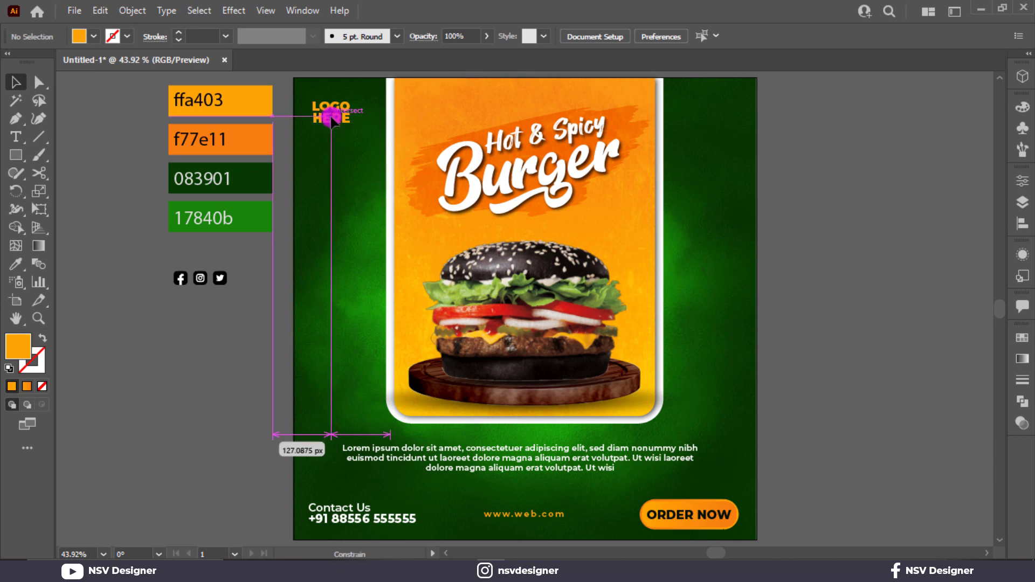
{"action": "left_click", "coordinate": [319, 194]}
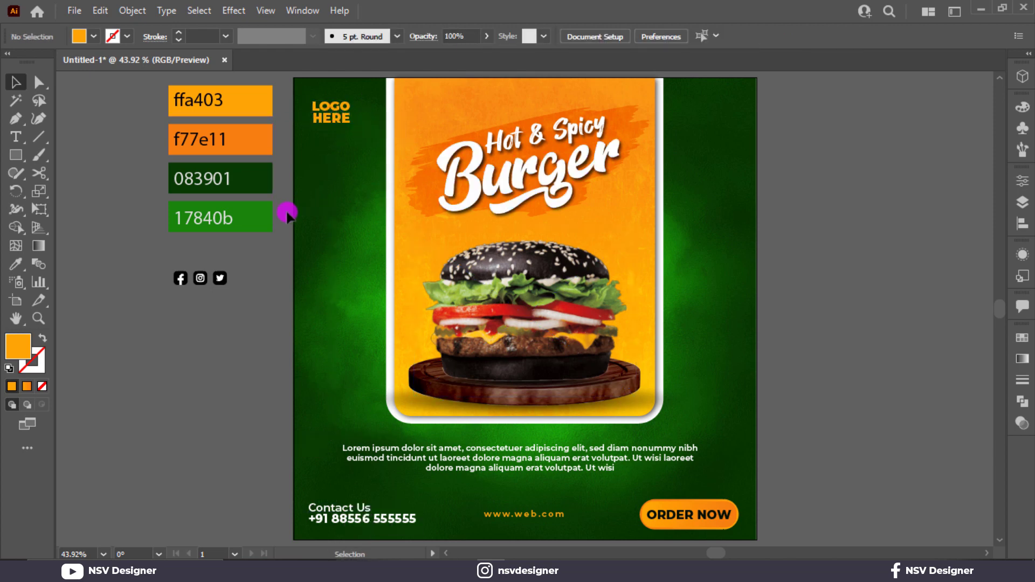
Fill the three social media icon squares beside the poster with orange sampled from the ffa403 swatch.
{"action": "scroll", "coordinate": [177, 272], "scroll_direction": "up", "scroll_amount": 4}
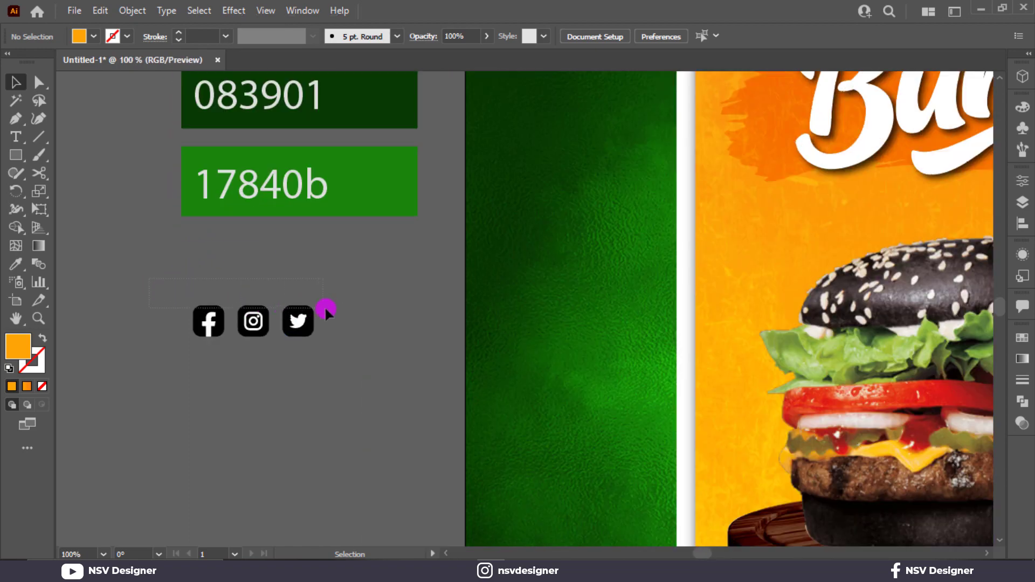
{"action": "left_click_drag", "start_coordinate": [326, 312], "coordinate": [326, 311]}
{"action": "scroll", "coordinate": [325, 308], "scroll_direction": "up", "scroll_amount": 5}
{"action": "key", "text": "i"}
{"action": "left_click", "coordinate": [347, 98]}
{"action": "scroll", "coordinate": [267, 100], "scroll_direction": "down", "scroll_amount": 3}
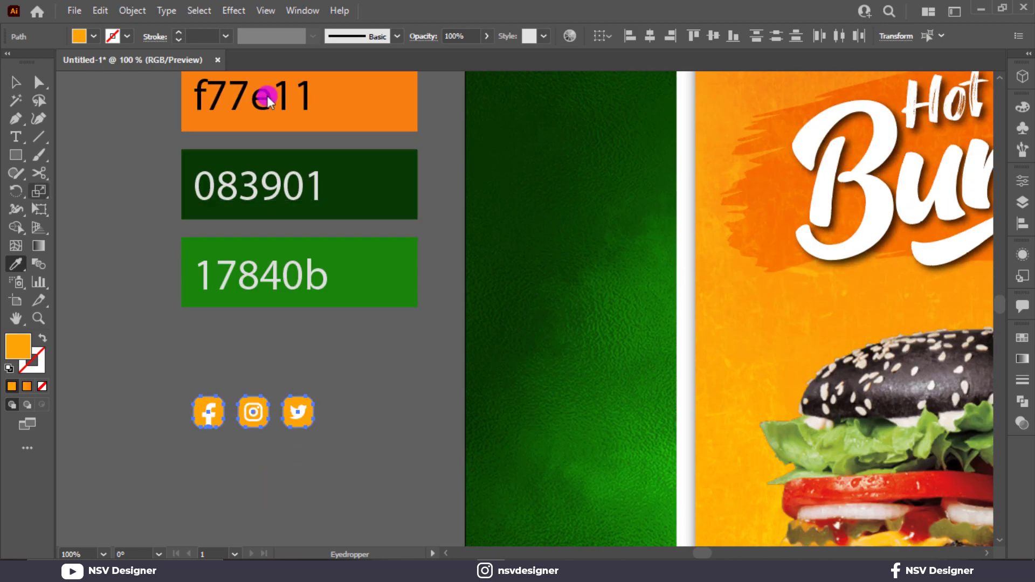
Recolour the Facebook, Instagram and Twitter symbols inside the squares with the 083901 green darkened to 020c00.
{"action": "left_click", "coordinate": [205, 414]}
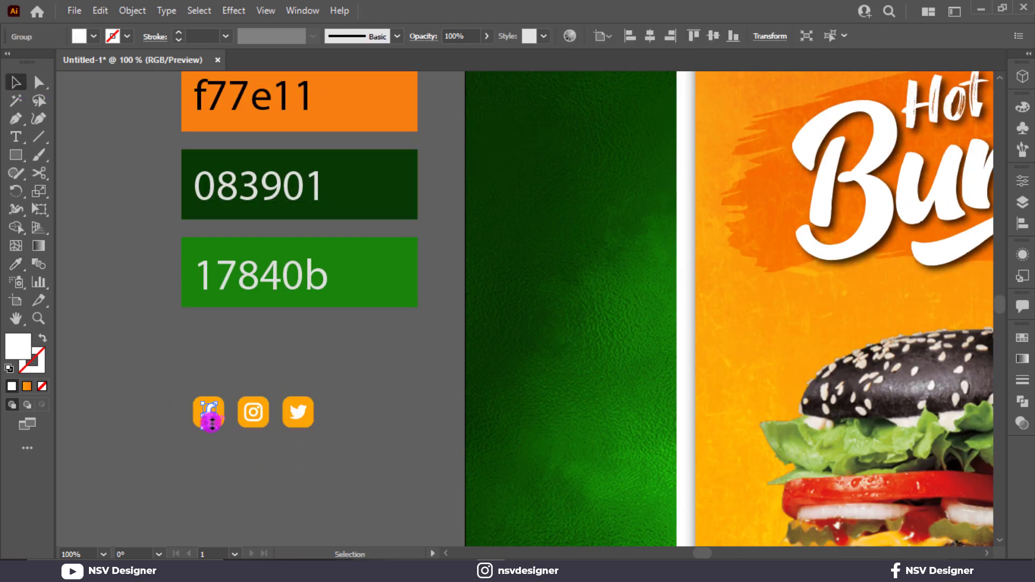
{"action": "left_click", "coordinate": [248, 414], "text": "shift"}
{"action": "left_click", "coordinate": [294, 416], "text": "shift"}
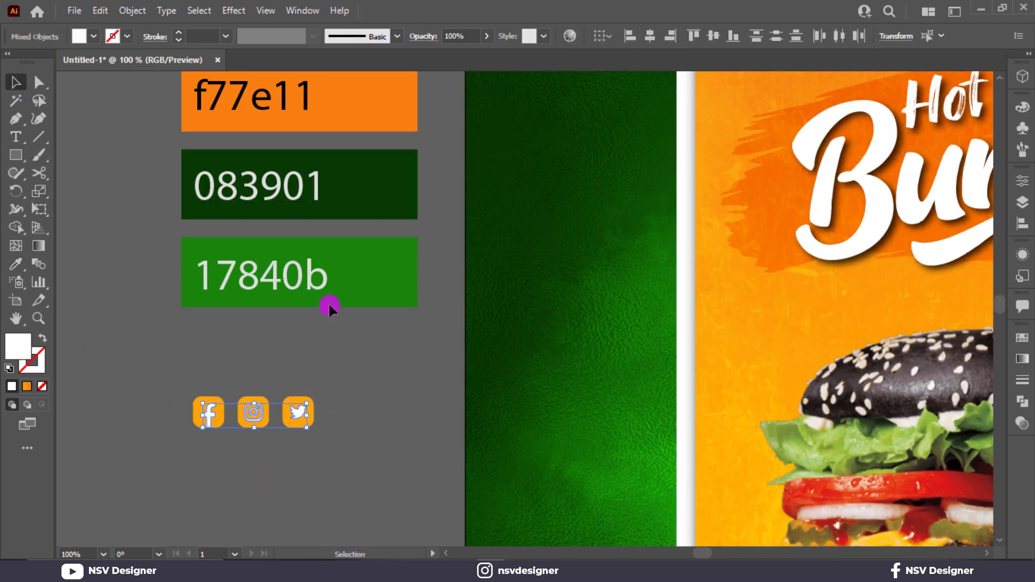
{"action": "key", "text": "i"}
{"action": "left_click", "coordinate": [365, 194]}
{"action": "left_click", "coordinate": [17, 83]}
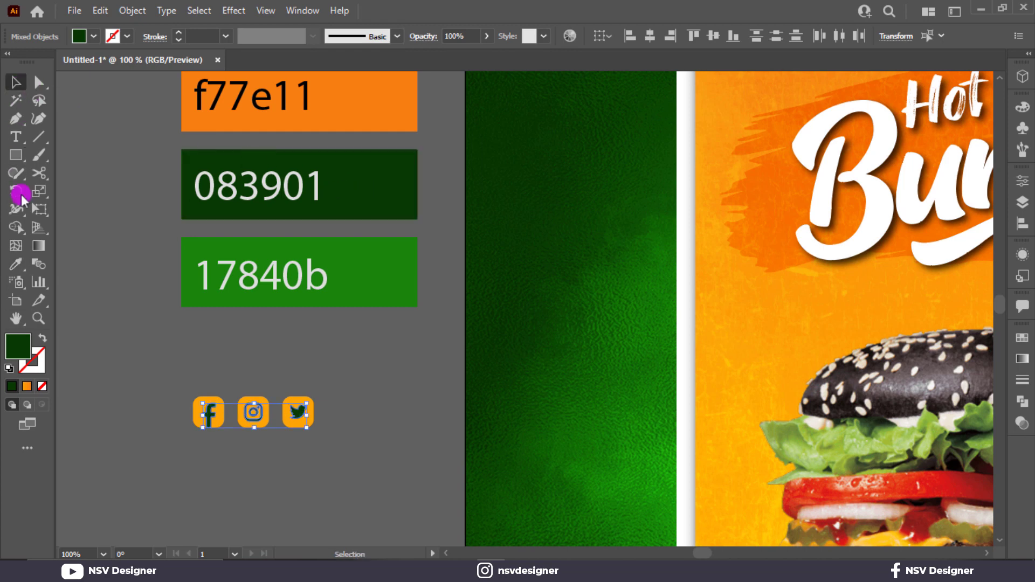
{"action": "double_click", "coordinate": [27, 346]}
{"action": "left_click", "coordinate": [426, 433]}
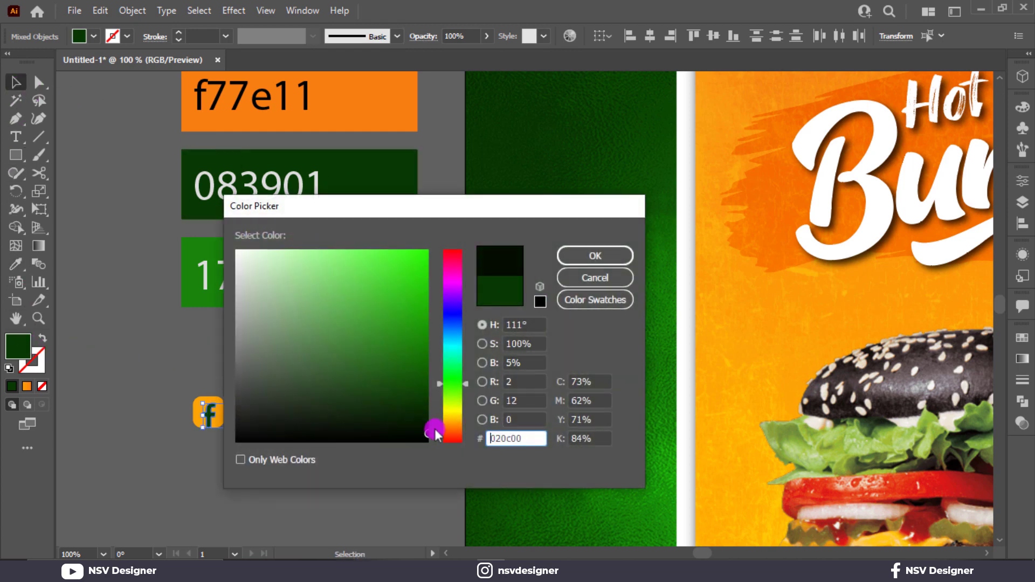
{"action": "left_click", "coordinate": [570, 256]}
Group the three social media icons and move them into the poster's upper right corner.
{"action": "left_click_drag", "start_coordinate": [365, 381], "coordinate": [147, 444]}
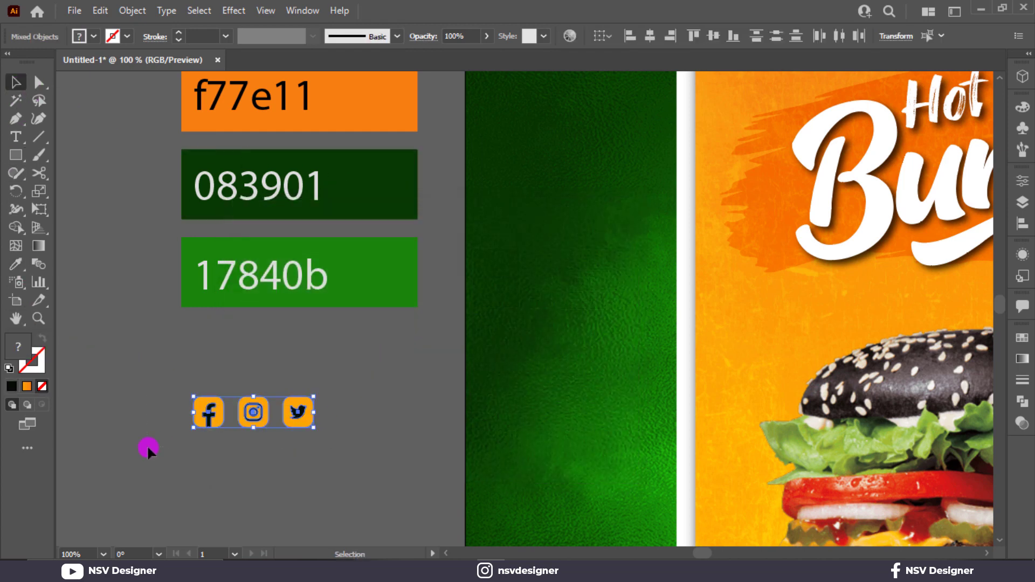
{"action": "key", "text": "ctrl+g"}
{"action": "key", "text": "ctrl+0"}
{"action": "left_click", "coordinate": [132, 382]}
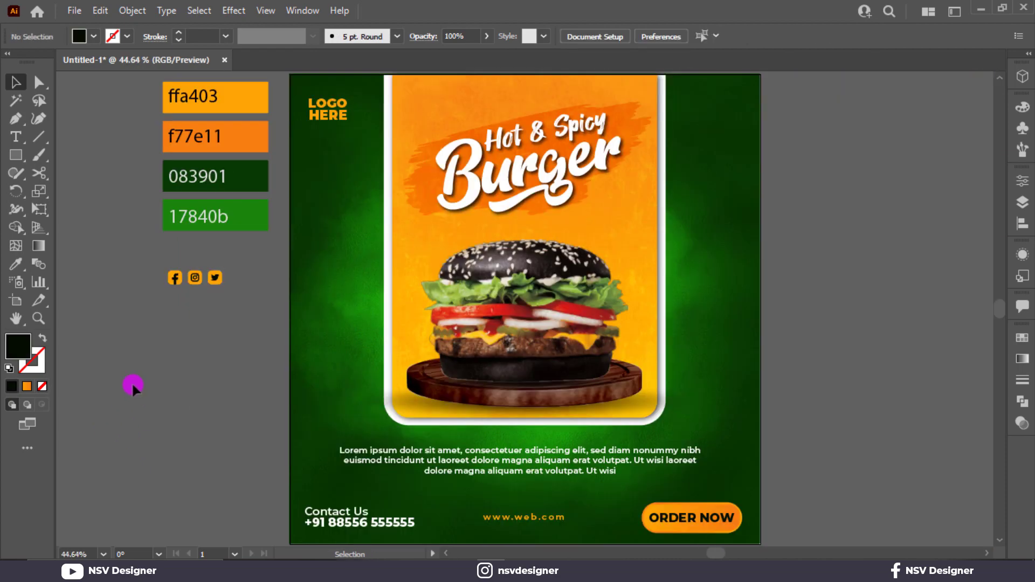
{"action": "left_click_drag", "start_coordinate": [211, 278], "coordinate": [726, 107]}
Bring the social icon group to the front of the poster artwork.
{"action": "right_click", "coordinate": [729, 110]}
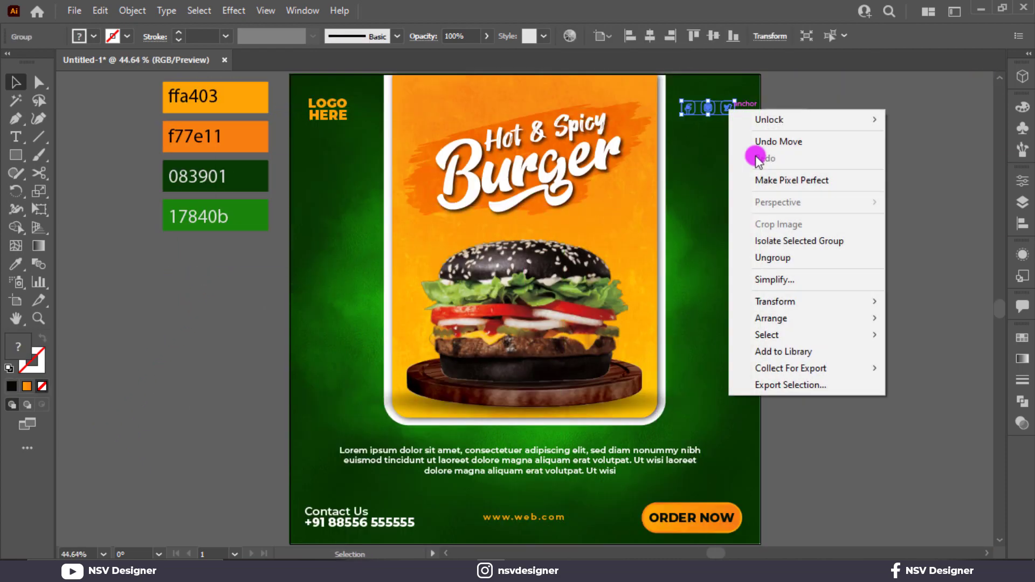
{"action": "mouse_move", "coordinate": [851, 322]}
{"action": "left_click", "coordinate": [896, 310]}
{"action": "left_click", "coordinate": [875, 310]}
{"action": "left_click", "coordinate": [729, 104]}
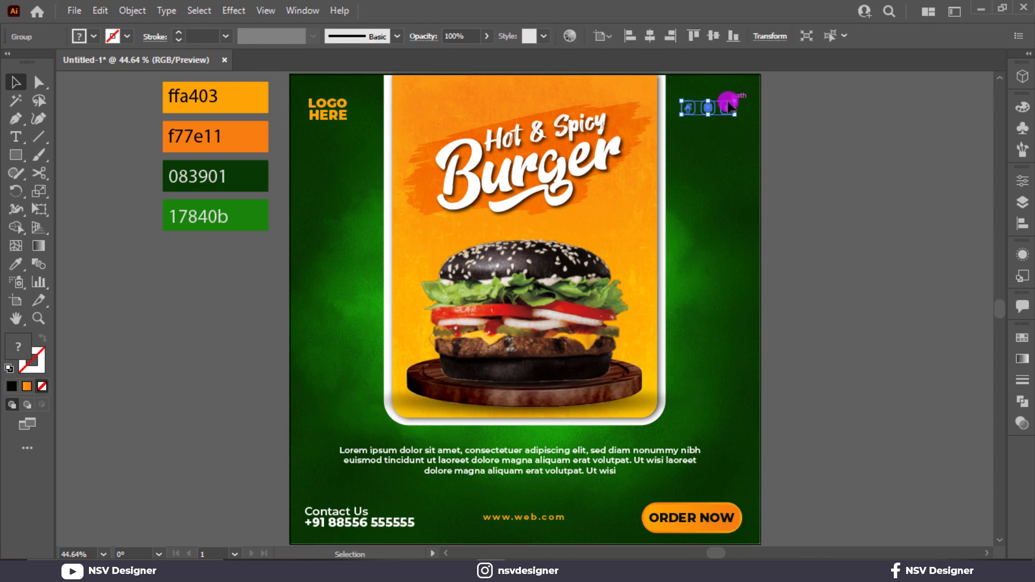
{"action": "right_click", "coordinate": [728, 102]}
{"action": "mouse_move", "coordinate": [776, 311]}
{"action": "left_click", "coordinate": [701, 310]}
{"action": "left_click", "coordinate": [779, 99]}
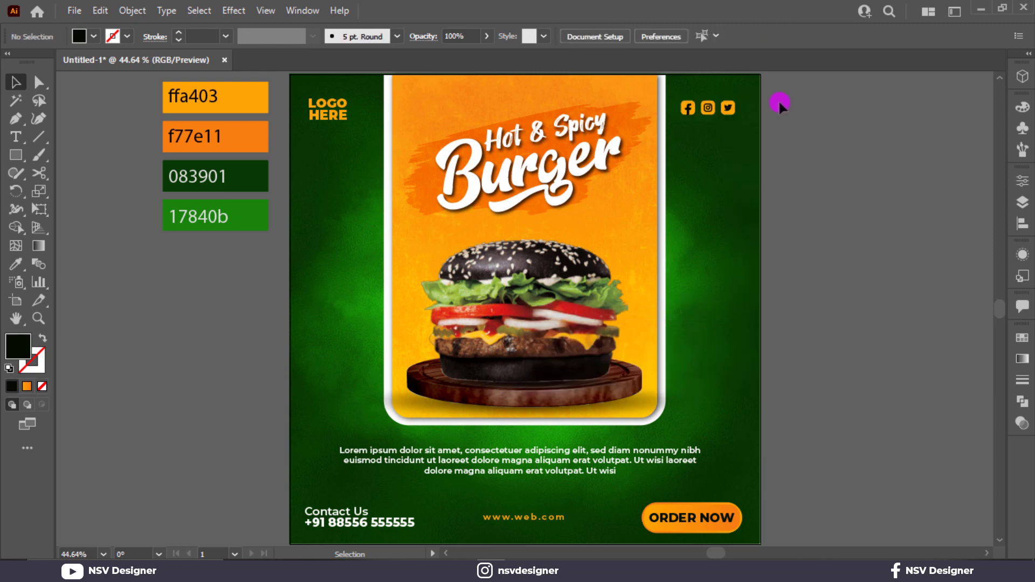
Align the LOGO HERE group and the social icons on their vertical centres.
{"action": "left_click", "coordinate": [704, 127]}
{"action": "left_click_drag", "start_coordinate": [306, 141], "coordinate": [393, 95]}
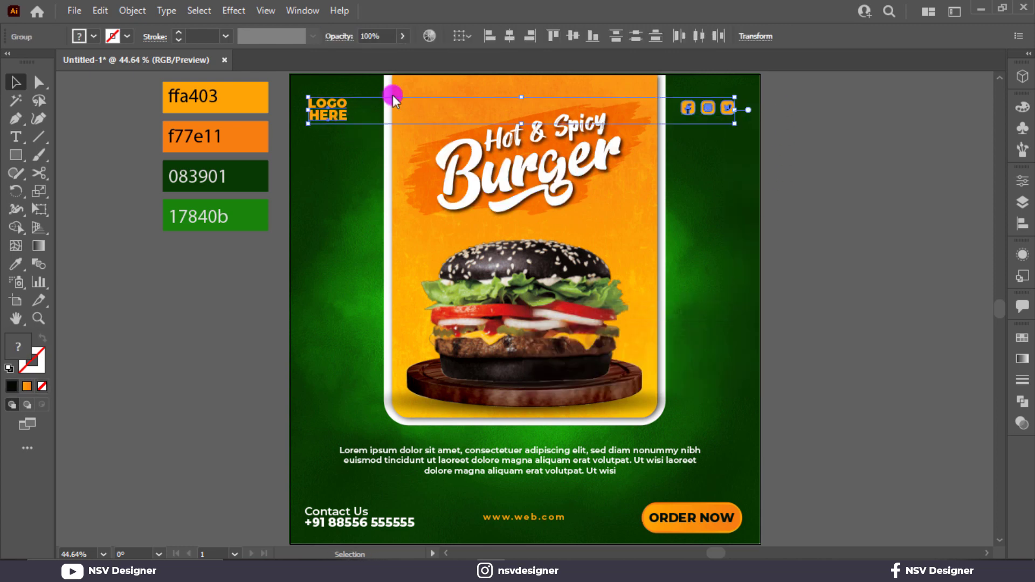
{"action": "left_click", "coordinate": [573, 39]}
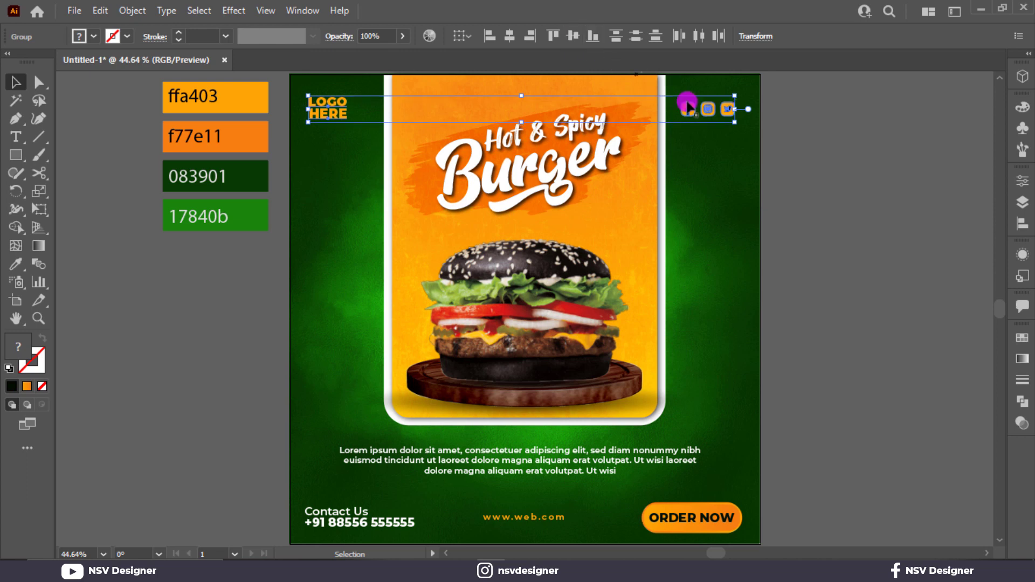
{"action": "left_click", "coordinate": [756, 138]}
Ungroup the bottom row holding the contact details, website and ORDER NOW button.
{"action": "left_click", "coordinate": [724, 110]}
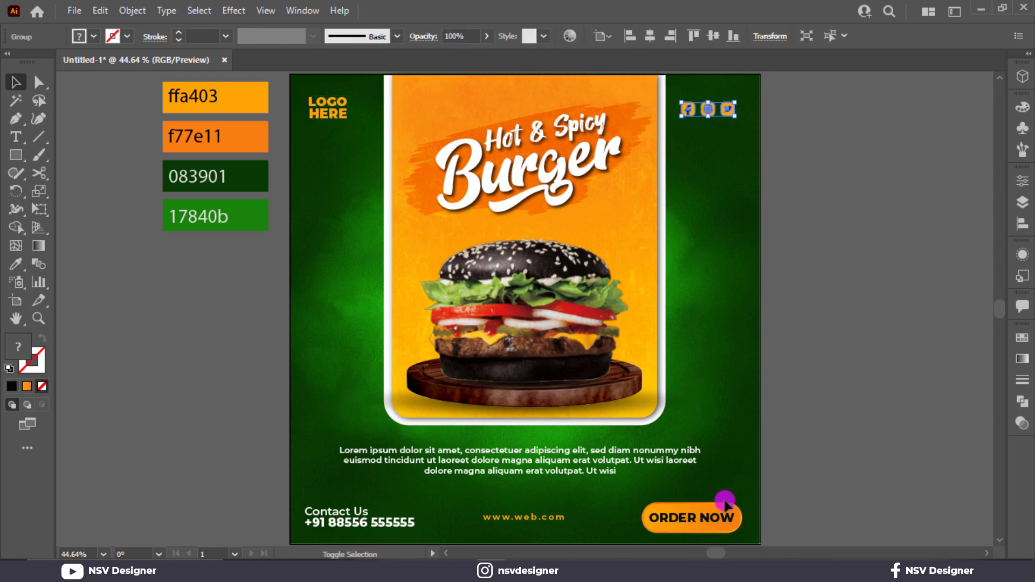
{"action": "left_click", "coordinate": [723, 519], "text": "shift"}
{"action": "right_click", "coordinate": [704, 519]}
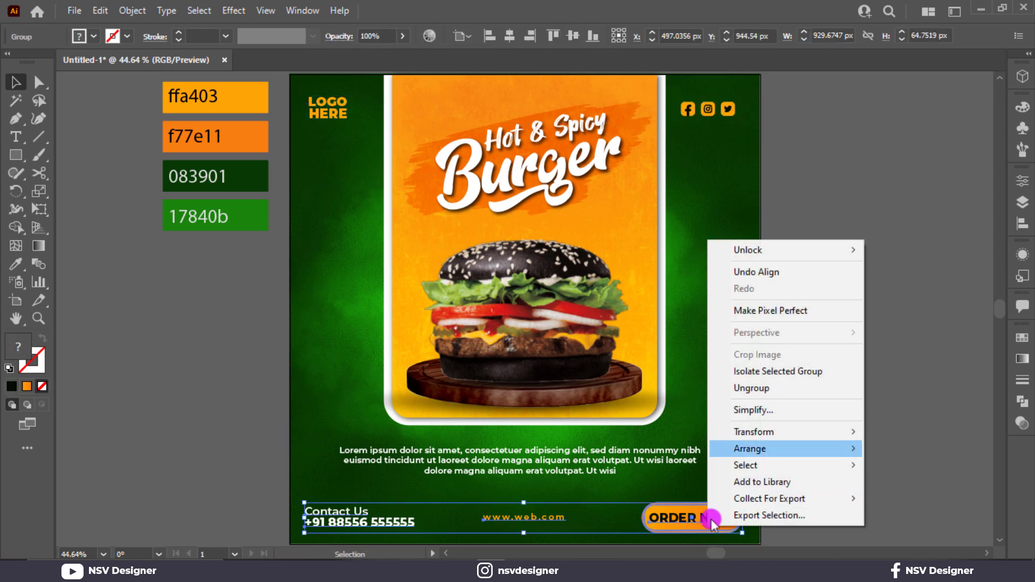
{"action": "left_click", "coordinate": [767, 389]}
Align the right edges of the social icons and the ORDER NOW button.
{"action": "left_click", "coordinate": [723, 518]}
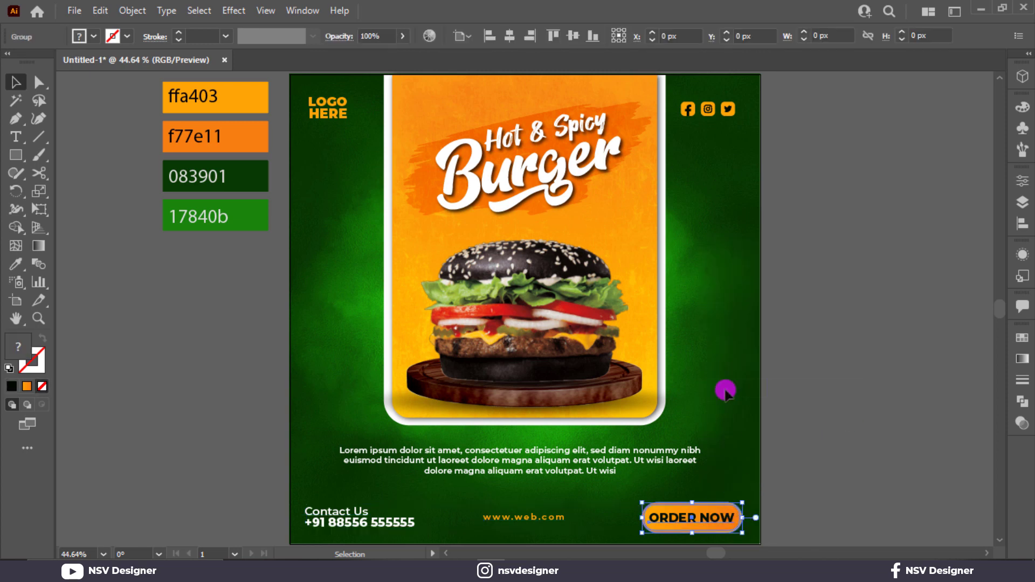
{"action": "left_click", "coordinate": [695, 109], "text": "shift"}
{"action": "left_click", "coordinate": [594, 37]}
{"action": "key", "text": "ctrl+z"}
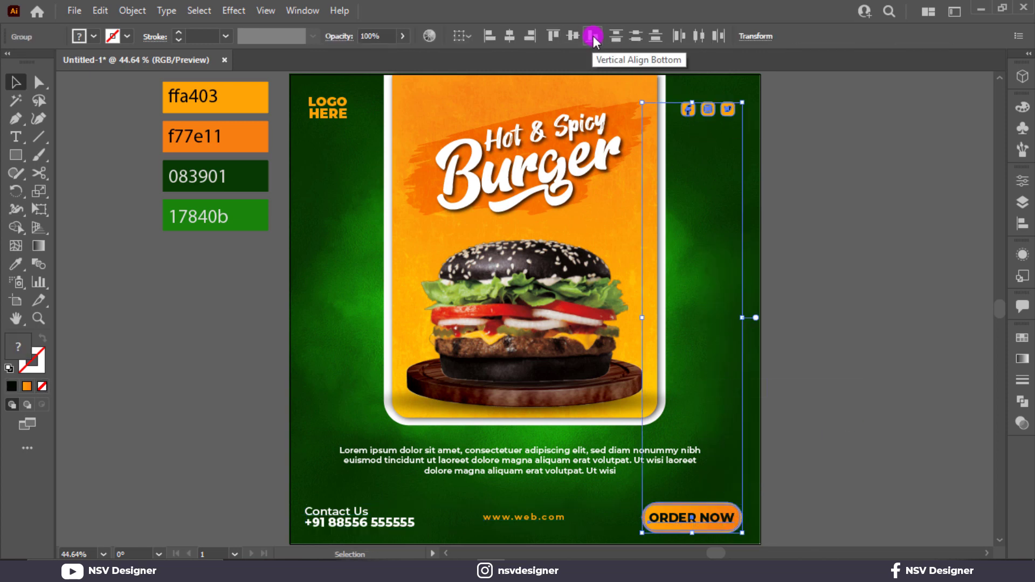
{"action": "left_click", "coordinate": [569, 37]}
{"action": "key", "text": "ctrl+z"}
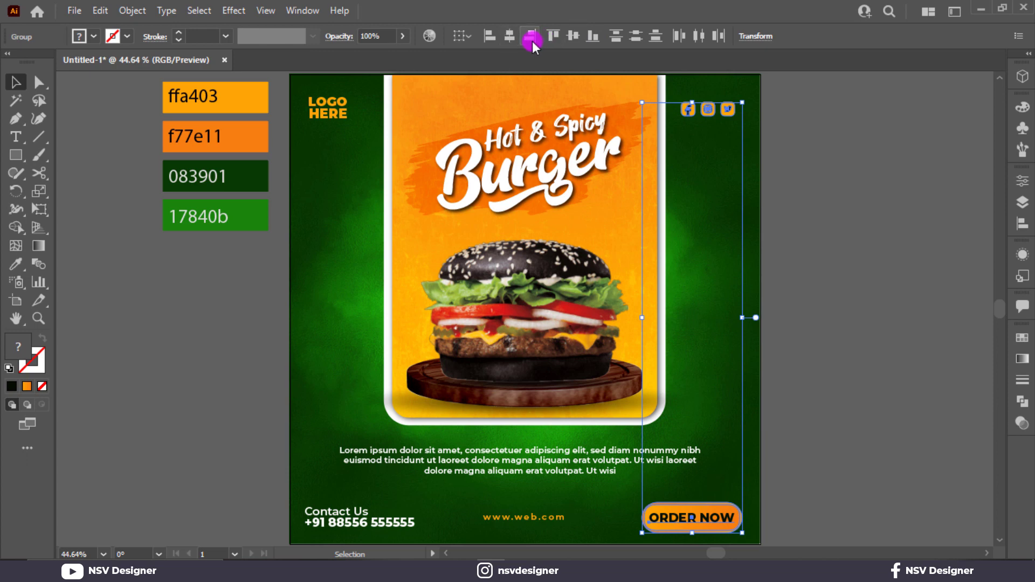
{"action": "left_click", "coordinate": [728, 294]}
Align the LOGO HERE group's left edge with the Contact Us block.
{"action": "left_click", "coordinate": [325, 127]}
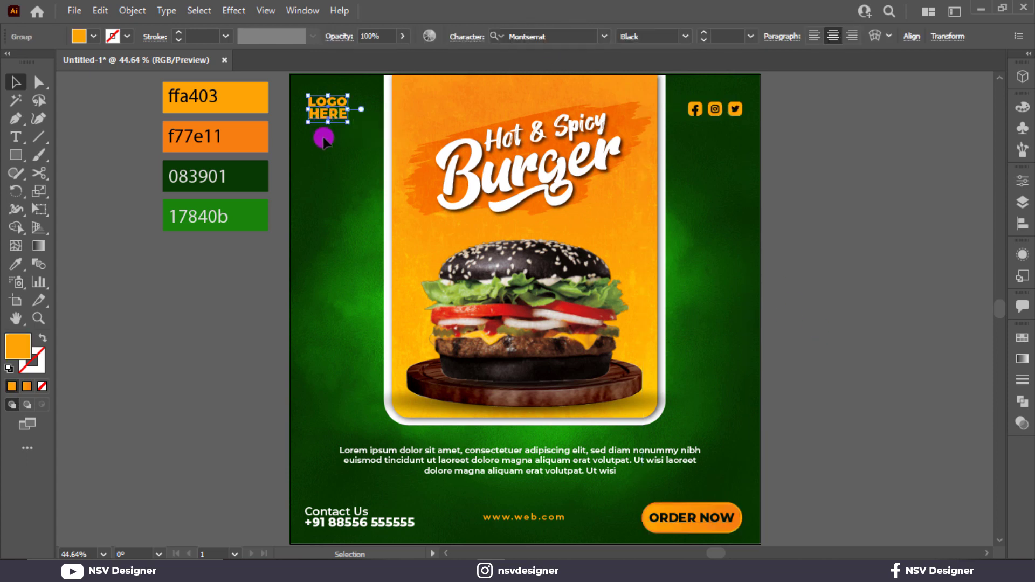
{"action": "left_click", "coordinate": [339, 507], "text": "shift"}
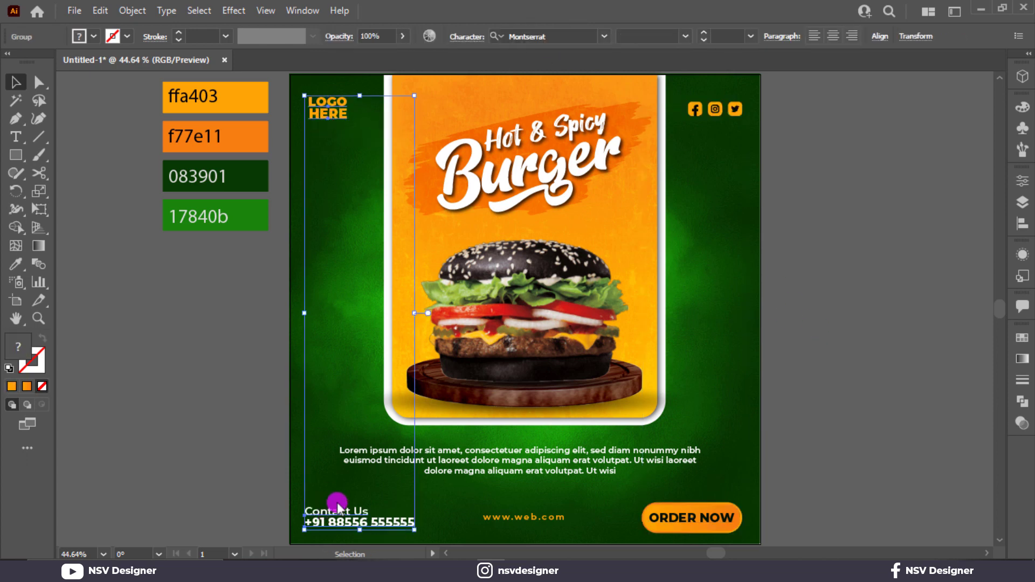
{"action": "left_click", "coordinate": [881, 37]}
{"action": "left_click", "coordinate": [723, 79]}
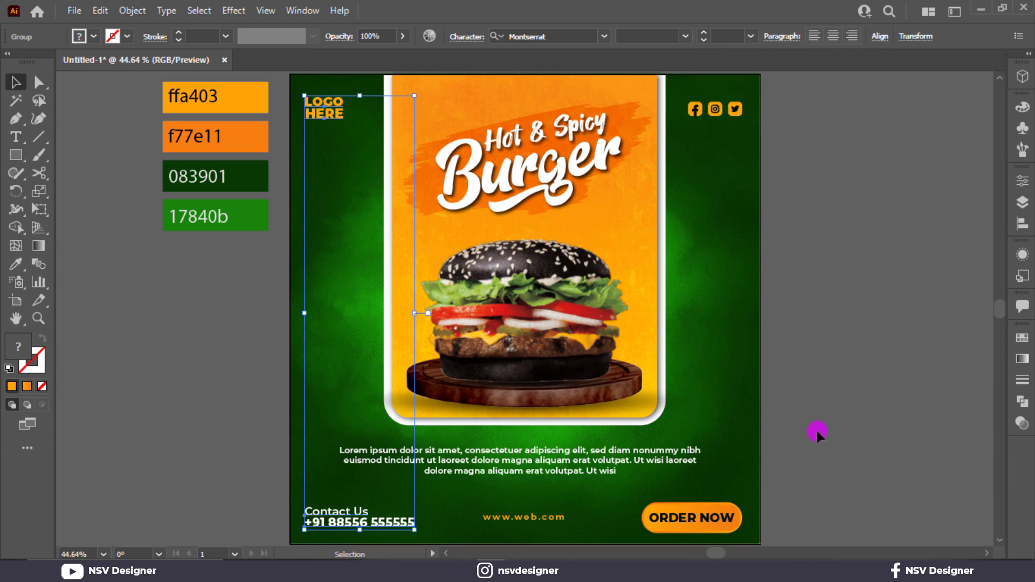
{"action": "left_click", "coordinate": [815, 435]}
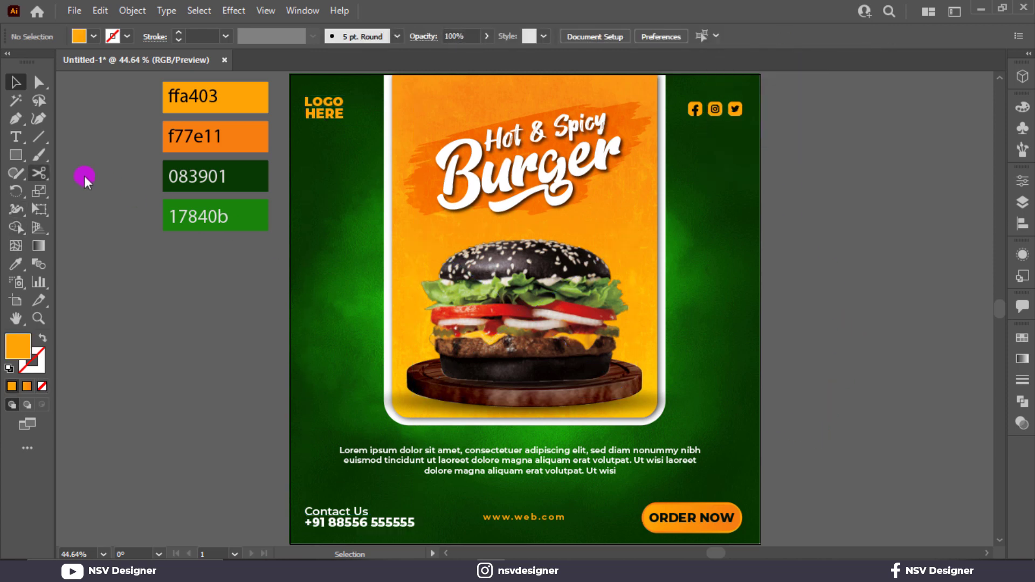
Try a 40-point star with radii of 45 px and 50 px on the empty canvas beside the poster.
{"action": "left_click_drag", "start_coordinate": [22, 157], "coordinate": [84, 227]}
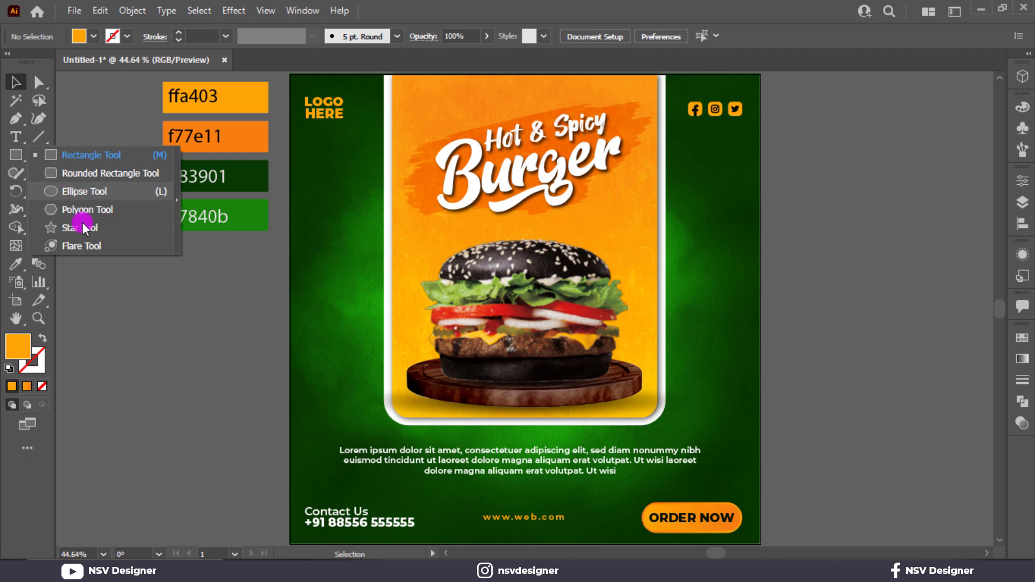
{"action": "left_click_drag", "start_coordinate": [84, 228], "coordinate": [83, 227]}
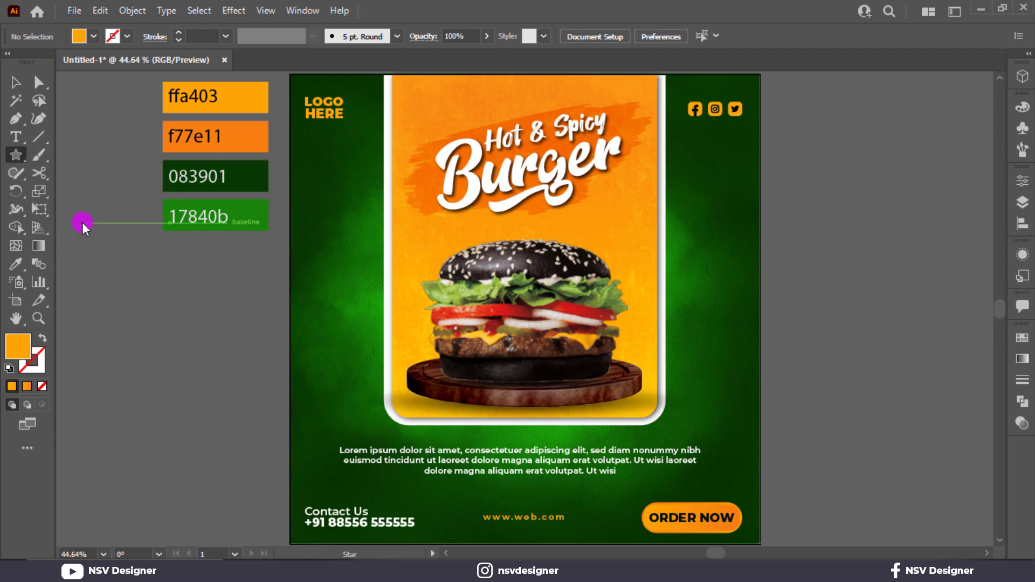
{"action": "left_click", "coordinate": [214, 343]}
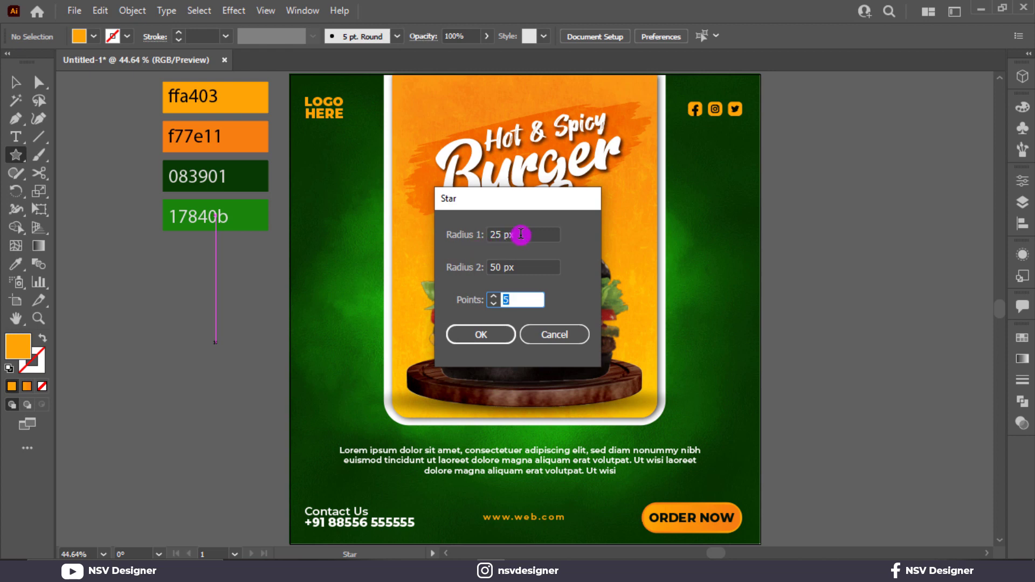
{"action": "left_click_drag", "start_coordinate": [521, 233], "coordinate": [466, 239]}
{"action": "left_click", "coordinate": [532, 298]}
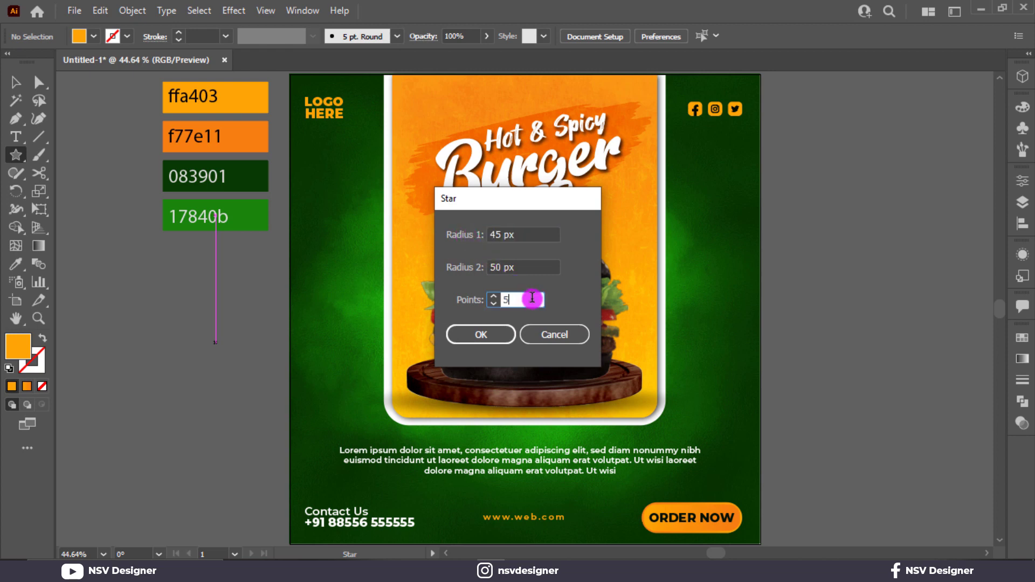
{"action": "type", "text": "40"}
{"action": "left_click", "coordinate": [460, 332]}
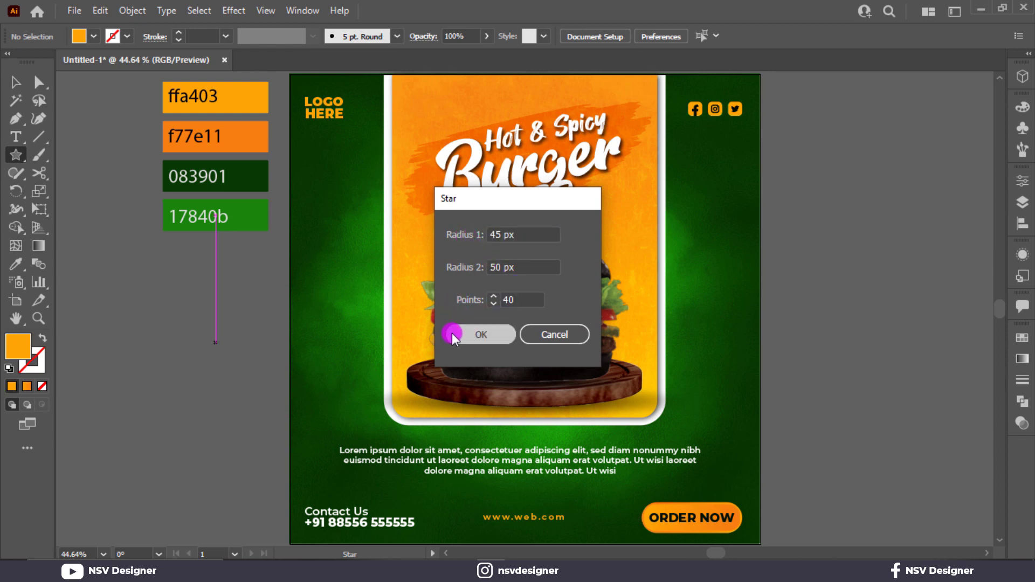
Try enlarging the star and moving it onto the poster, and undo everything back to before the star was created.
{"action": "left_click", "coordinate": [16, 86]}
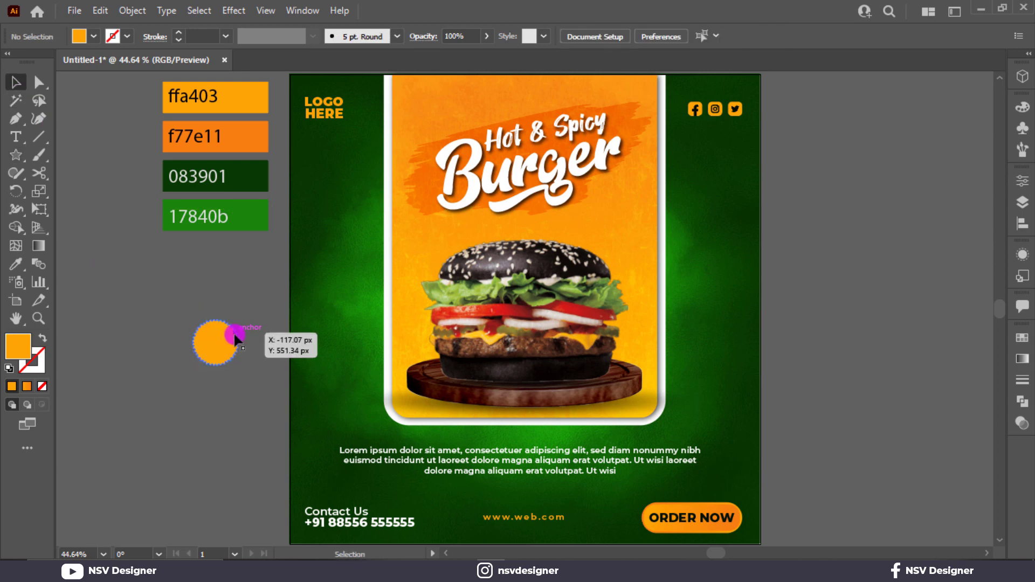
{"action": "left_click_drag", "start_coordinate": [240, 368], "coordinate": [261, 388]}
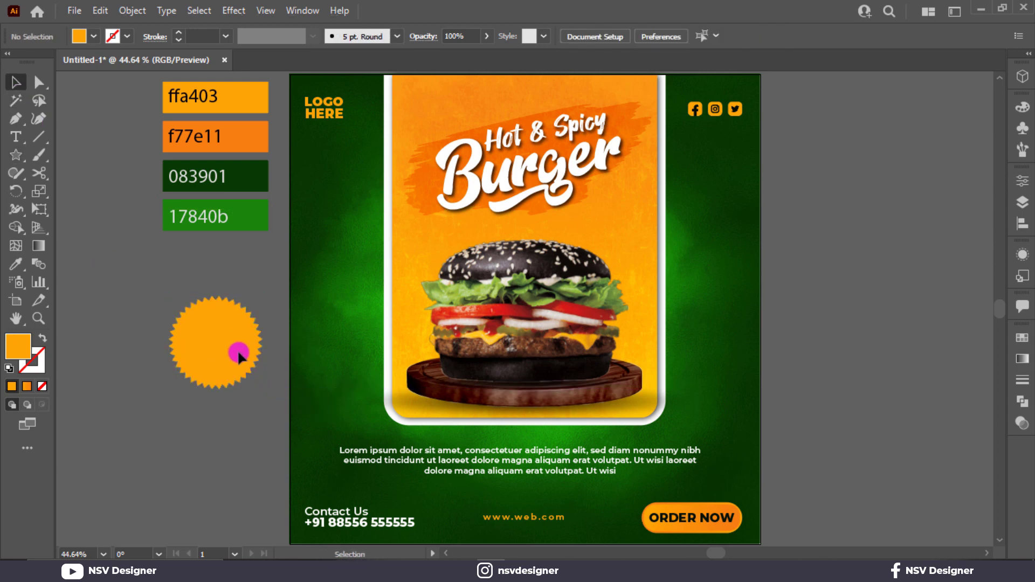
{"action": "left_click_drag", "start_coordinate": [238, 354], "coordinate": [739, 290]}
{"action": "key", "text": "ctrl+z"}
{"action": "key", "text": "ctrl+z"}
{"action": "key", "text": "ctrl+z"}
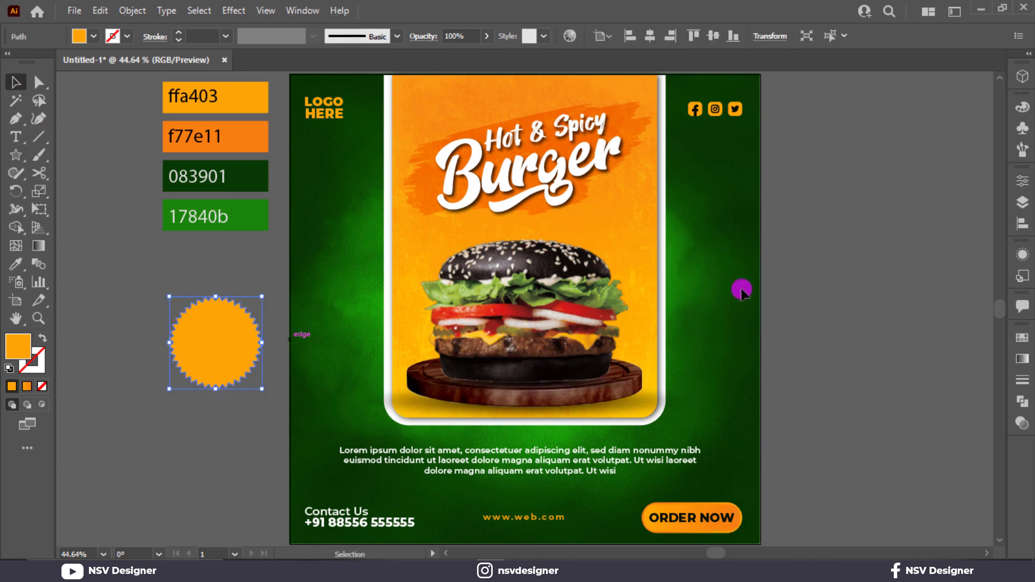
Create a many-pointed star beside the poster with Radius 1 of 40 px and Radius 2 of 50 px.
{"action": "left_click", "coordinate": [16, 154]}
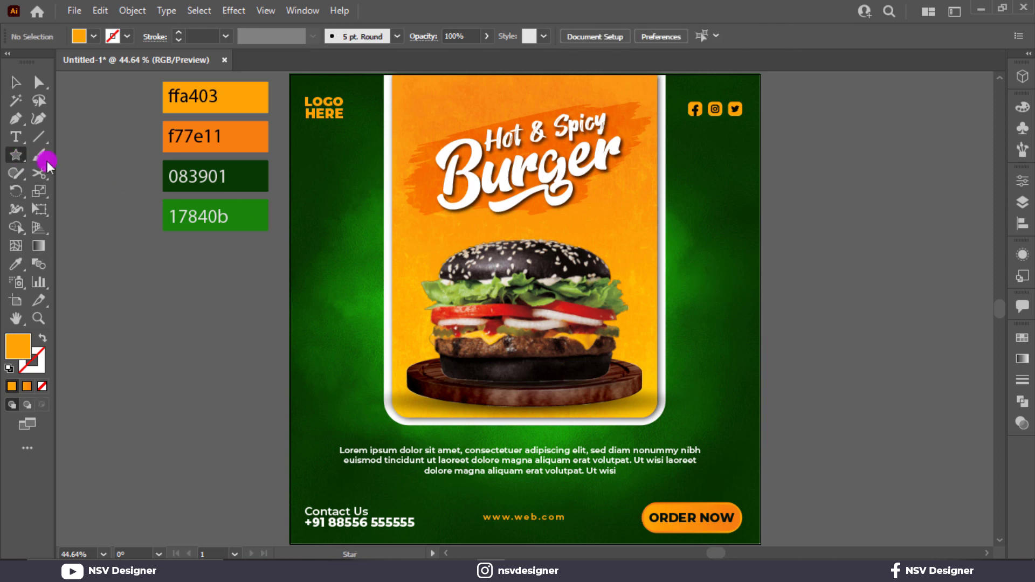
{"action": "left_click", "coordinate": [807, 254]}
{"action": "left_click_drag", "start_coordinate": [487, 234], "coordinate": [531, 242]}
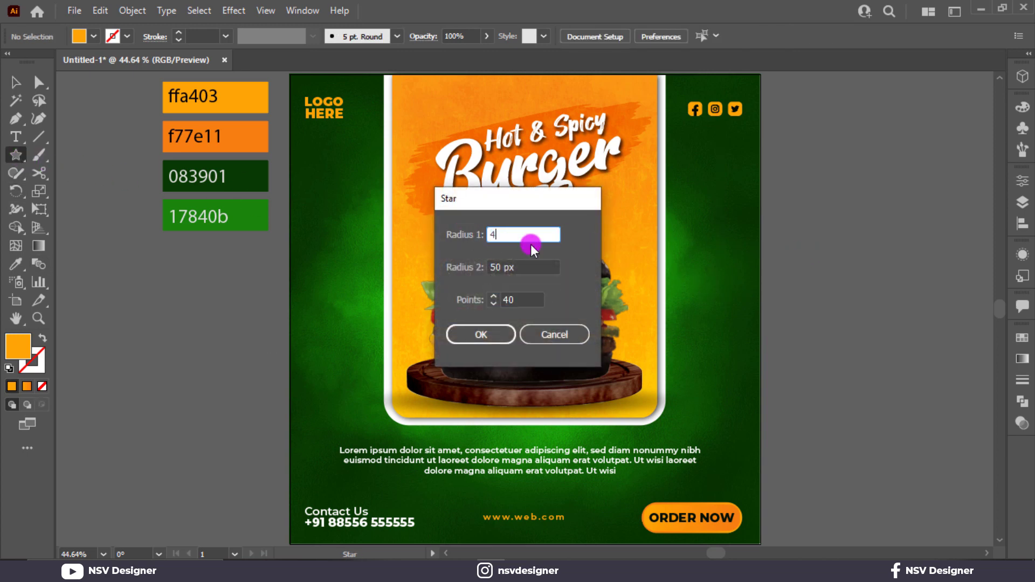
{"action": "type", "text": "40"}
{"action": "left_click_drag", "start_coordinate": [526, 300], "coordinate": [465, 311]}
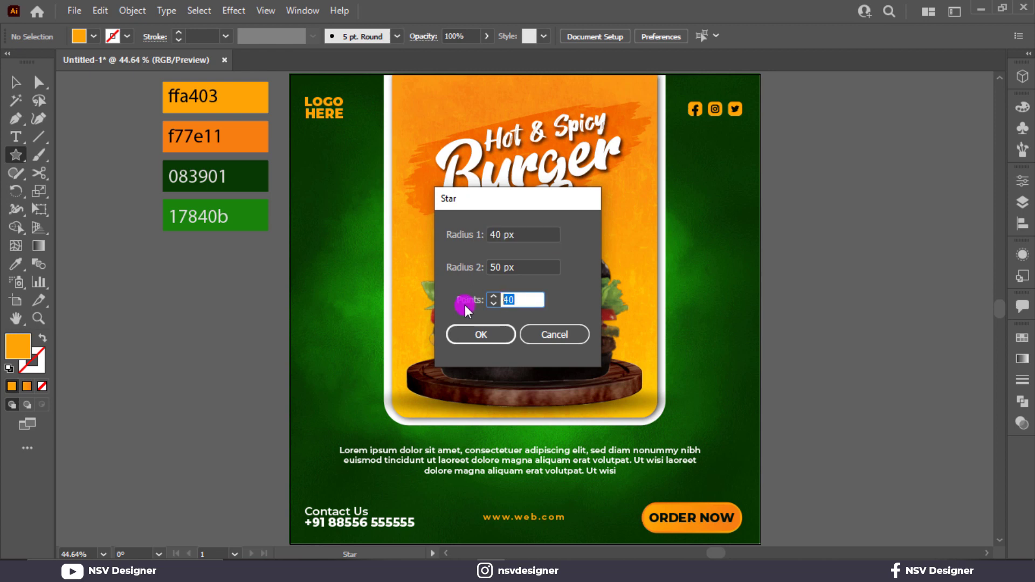
{"action": "type", "text": "3"}
{"action": "left_click", "coordinate": [476, 333]}
Enlarge the star and move it onto the green area beside the burger.
{"action": "left_click", "coordinate": [17, 82]}
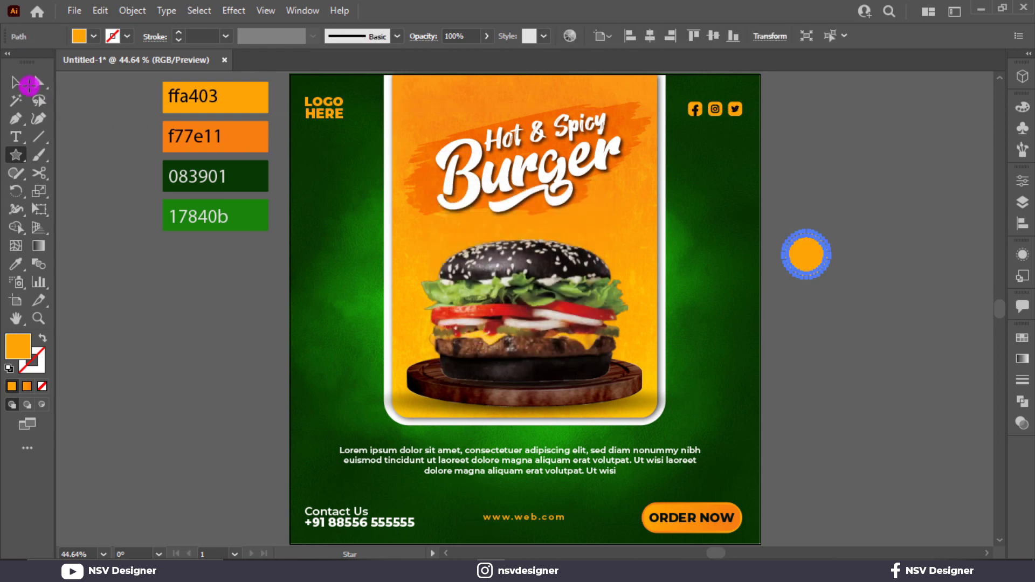
{"action": "left_click", "coordinate": [805, 287]}
{"action": "left_click", "coordinate": [818, 259]}
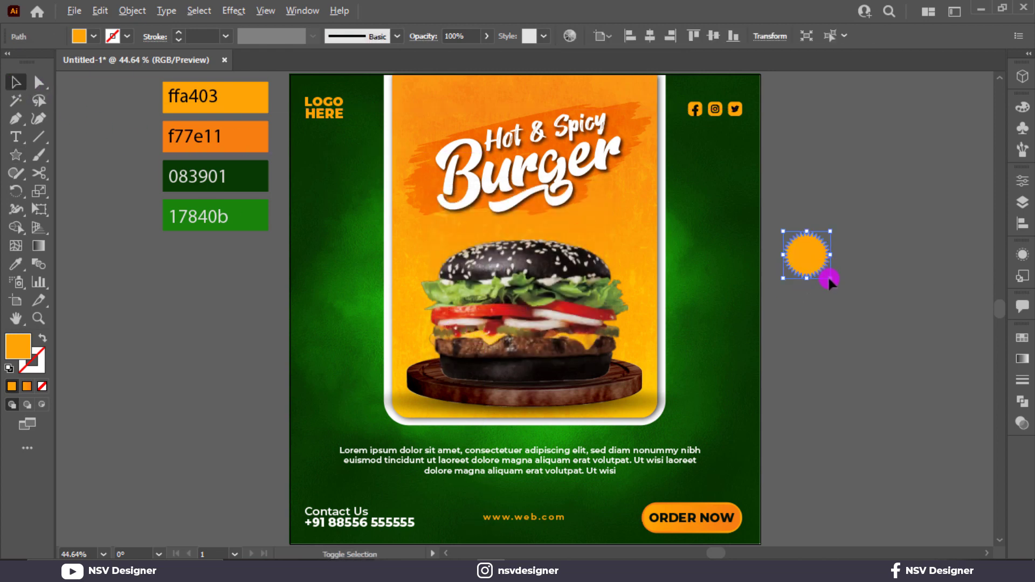
{"action": "left_click_drag", "start_coordinate": [834, 282], "coordinate": [715, 285]}
Round all the star's corners to give the badge a soft scalloped edge.
{"action": "scroll", "coordinate": [714, 285], "scroll_direction": "up", "scroll_amount": 3}
{"action": "key", "text": "a"}
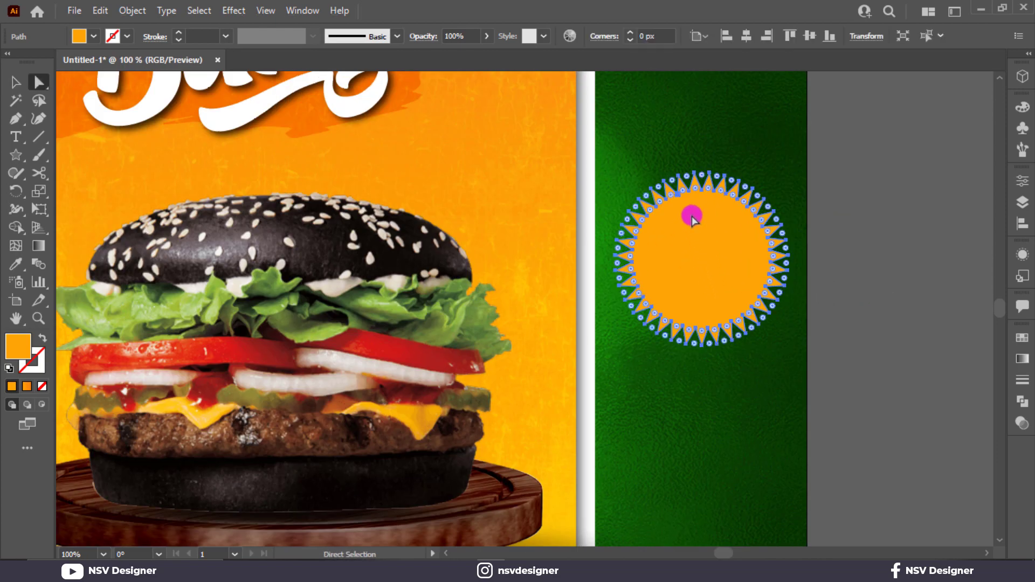
{"action": "left_click_drag", "start_coordinate": [684, 193], "coordinate": [682, 197]}
{"action": "key", "text": "v"}
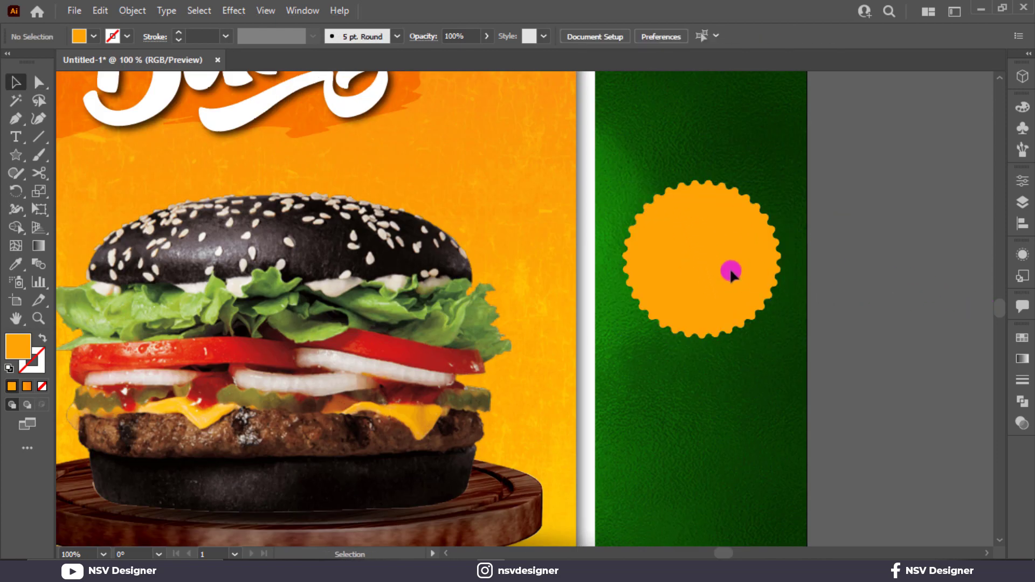
Fill the scalloped badge with the existing orange linear gradient.
{"action": "scroll", "coordinate": [722, 266], "scroll_direction": "down", "scroll_amount": 3}
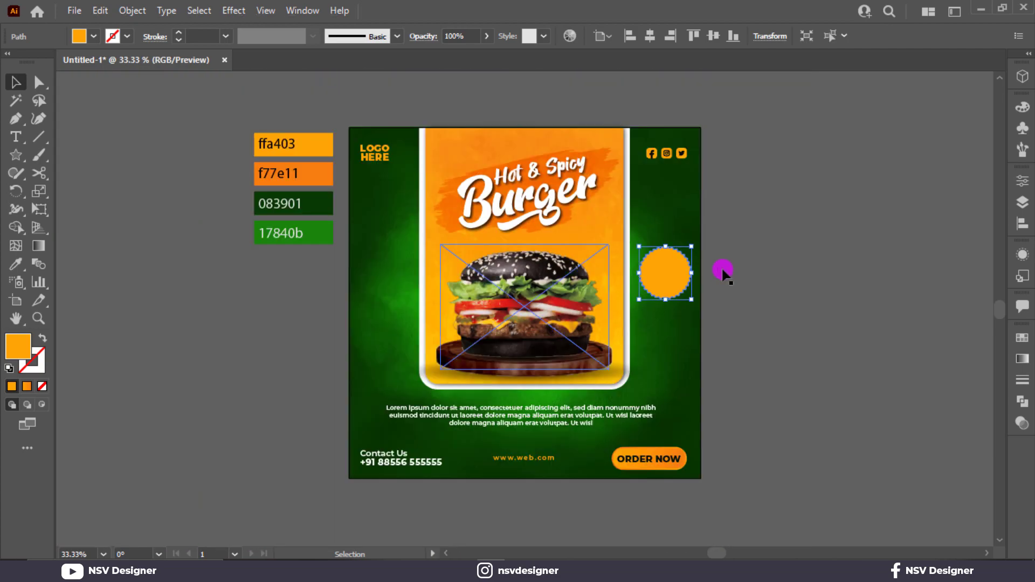
{"action": "left_click", "coordinate": [1021, 359]}
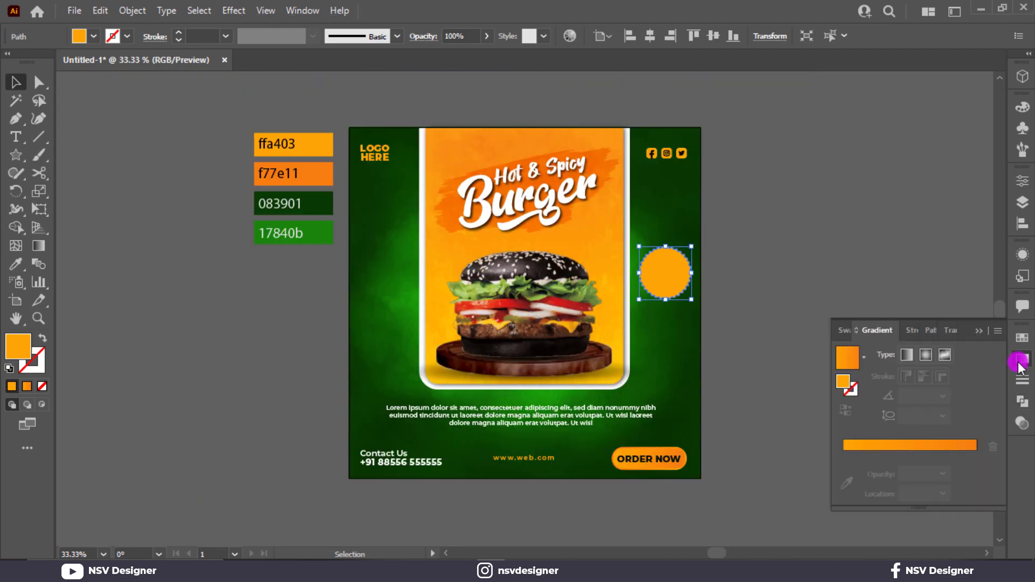
{"action": "left_click", "coordinate": [845, 361]}
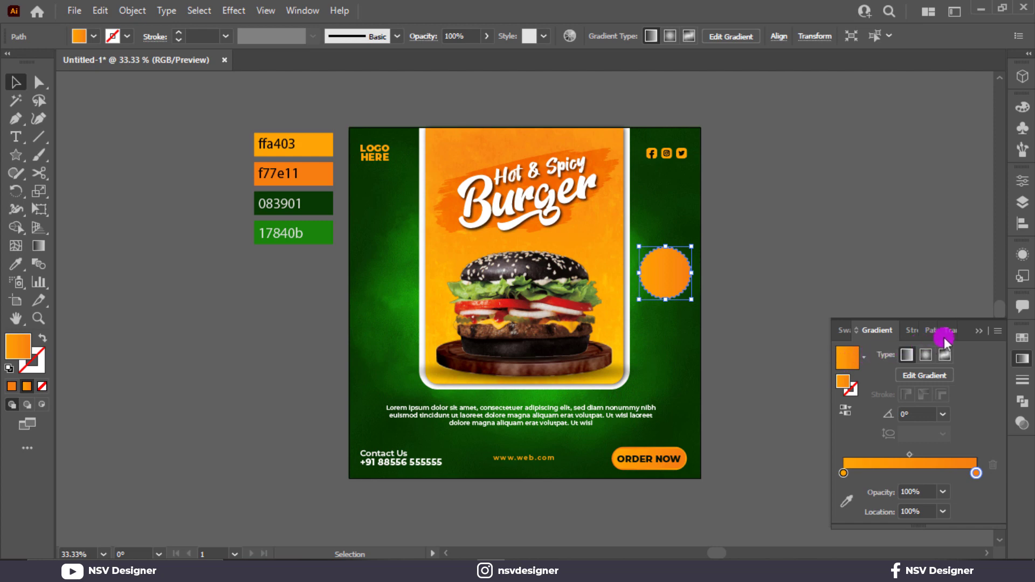
{"action": "left_click", "coordinate": [982, 329]}
Redirect the badge's gradient diagonally from light orange at the upper left to dark orange at the lower right.
{"action": "scroll", "coordinate": [659, 273], "scroll_direction": "up", "scroll_amount": 5}
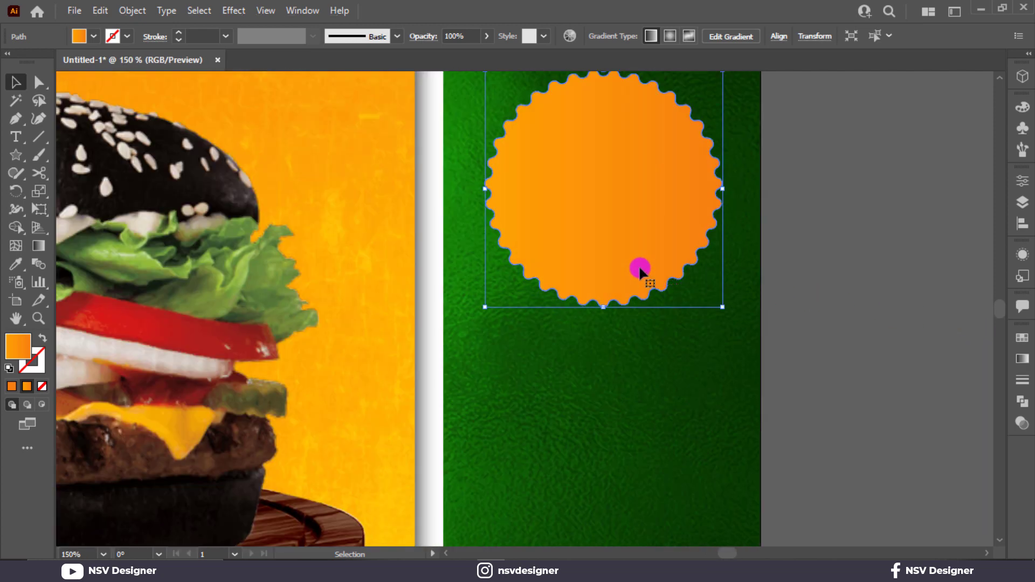
{"action": "key", "text": "g"}
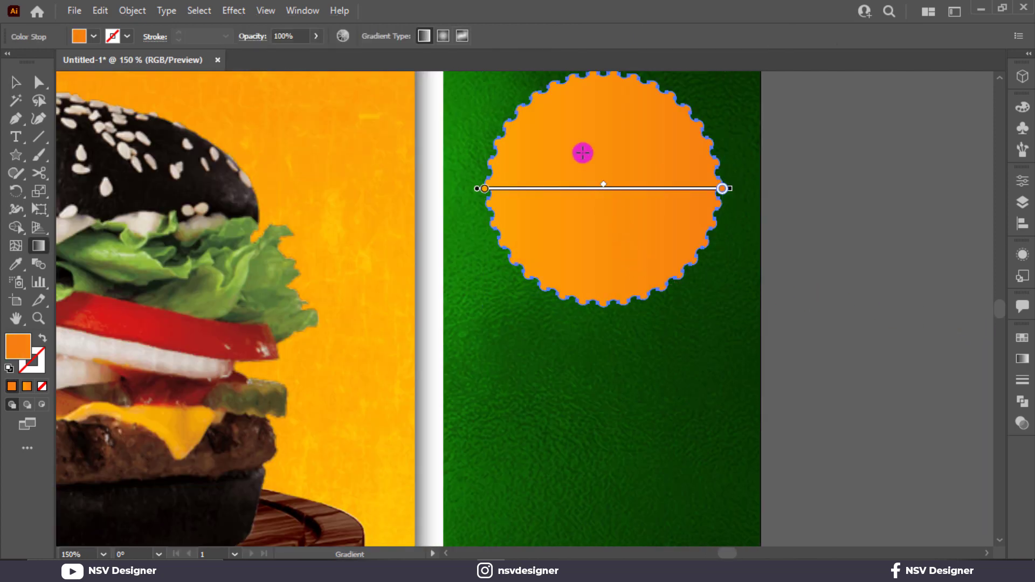
{"action": "left_click_drag", "start_coordinate": [565, 121], "coordinate": [658, 238]}
{"action": "left_click", "coordinate": [15, 82]}
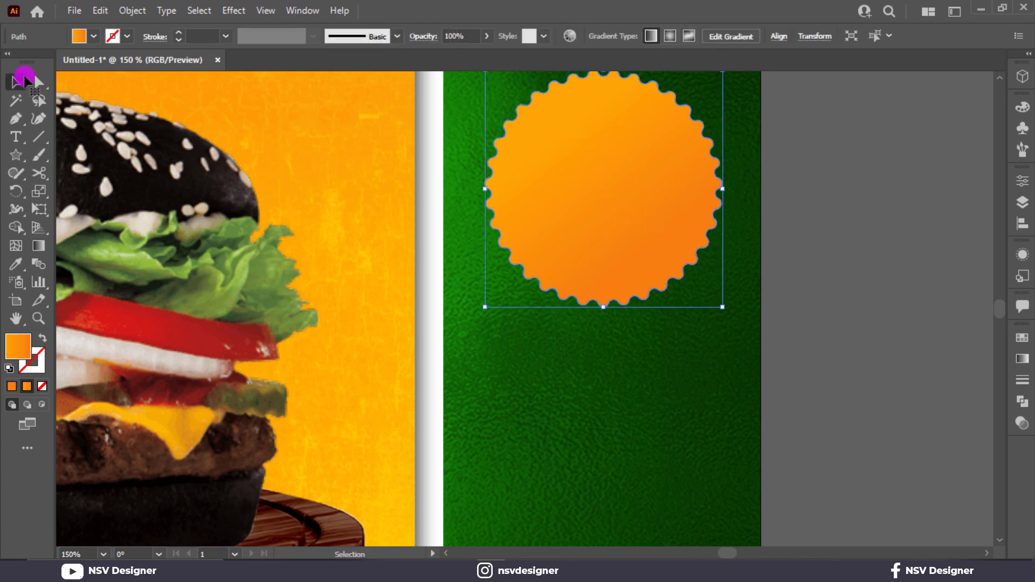
Offset the badge's path by -5 px to create a smaller inner copy.
{"action": "left_click", "coordinate": [112, 10]}
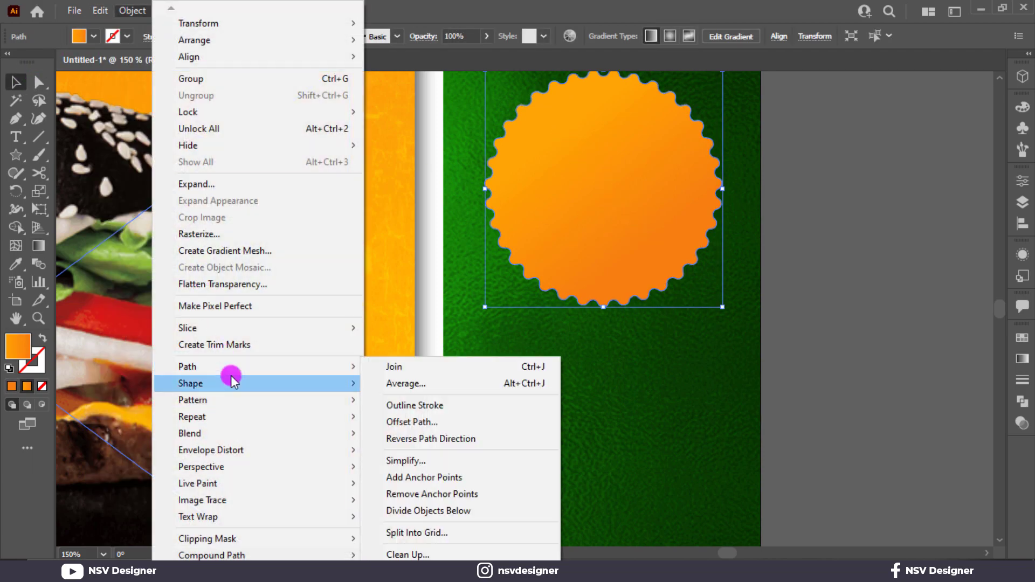
{"action": "left_click", "coordinate": [426, 421]}
{"action": "type", "text": "-5"}
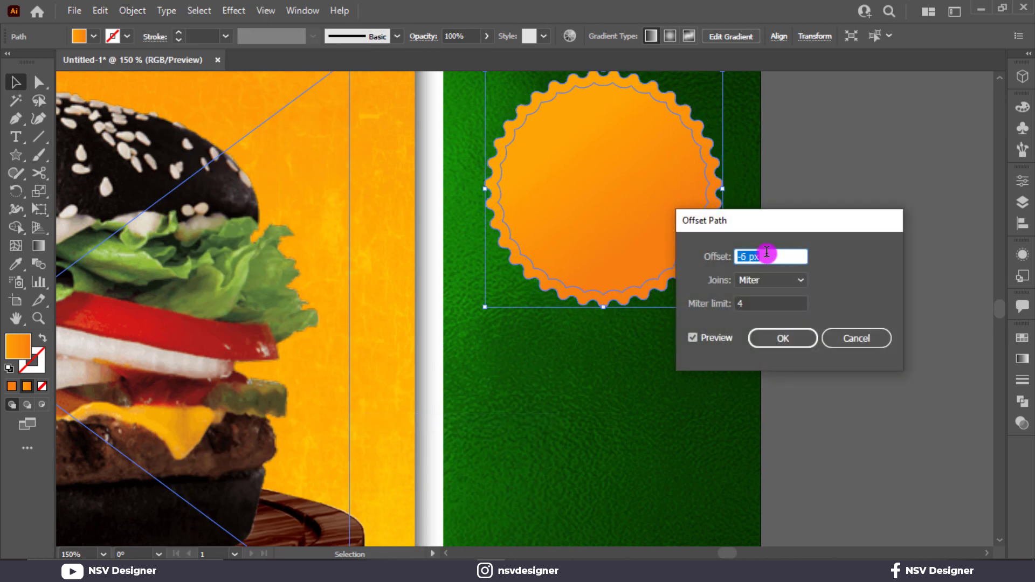
{"action": "left_click", "coordinate": [784, 338]}
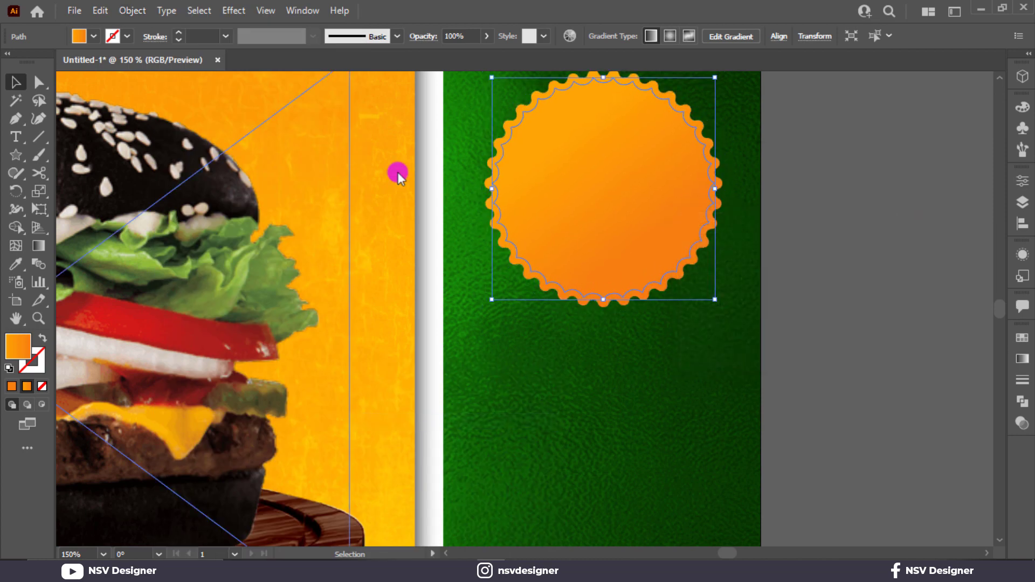
Fill the badge's inner offset shape with white.
{"action": "left_click", "coordinate": [96, 36]}
{"action": "left_click", "coordinate": [126, 106]}
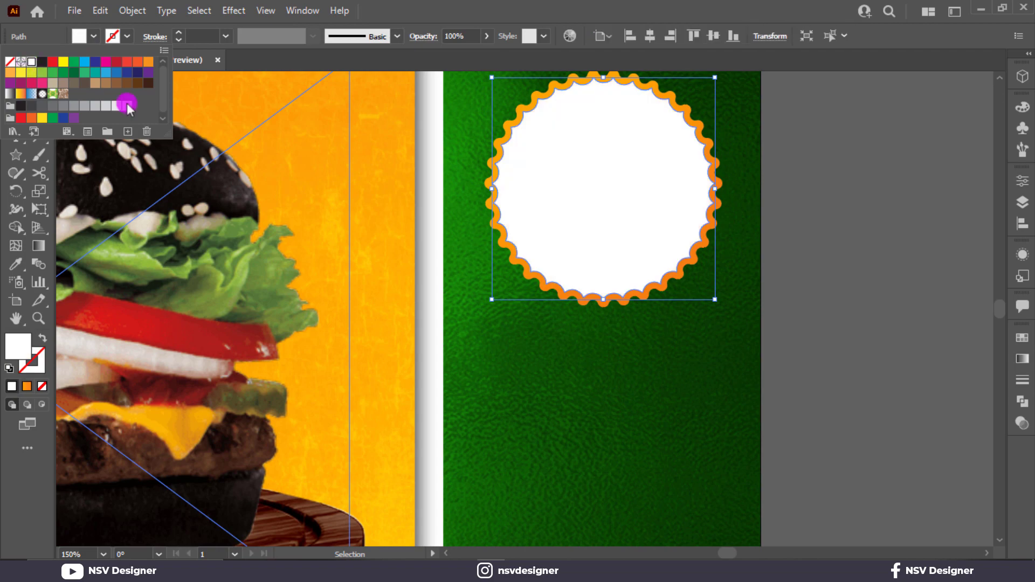
{"action": "left_click", "coordinate": [674, 321]}
{"action": "scroll", "coordinate": [672, 319], "scroll_direction": "down", "scroll_amount": 1, "text": "alt"}
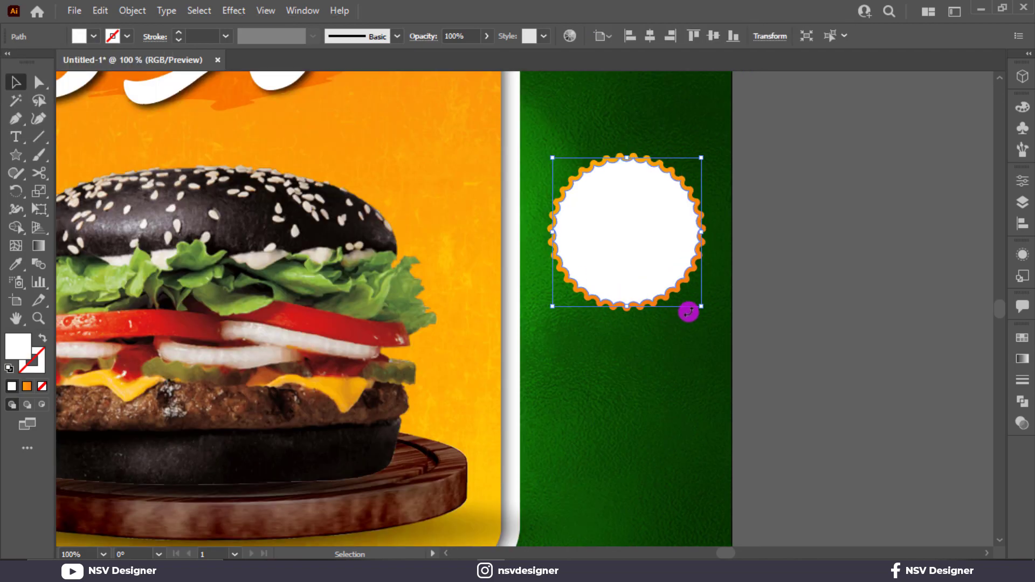
{"action": "scroll", "coordinate": [717, 291], "scroll_direction": "down", "scroll_amount": 1}
{"action": "left_click", "coordinate": [728, 286]}
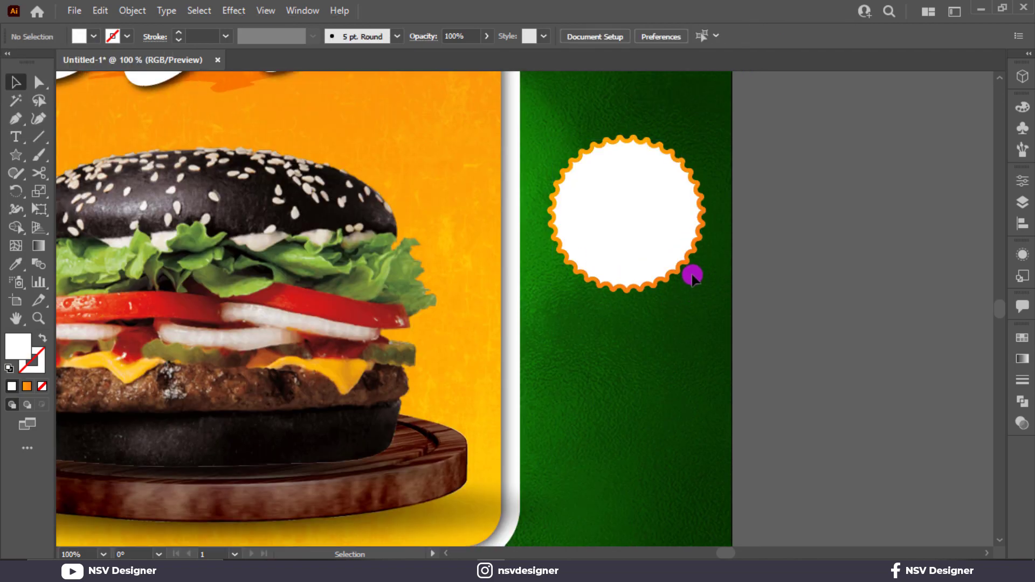
Turn the inner shape's white fill into an unfilled white outline with a 2 pt stroke.
{"action": "left_click", "coordinate": [692, 274]}
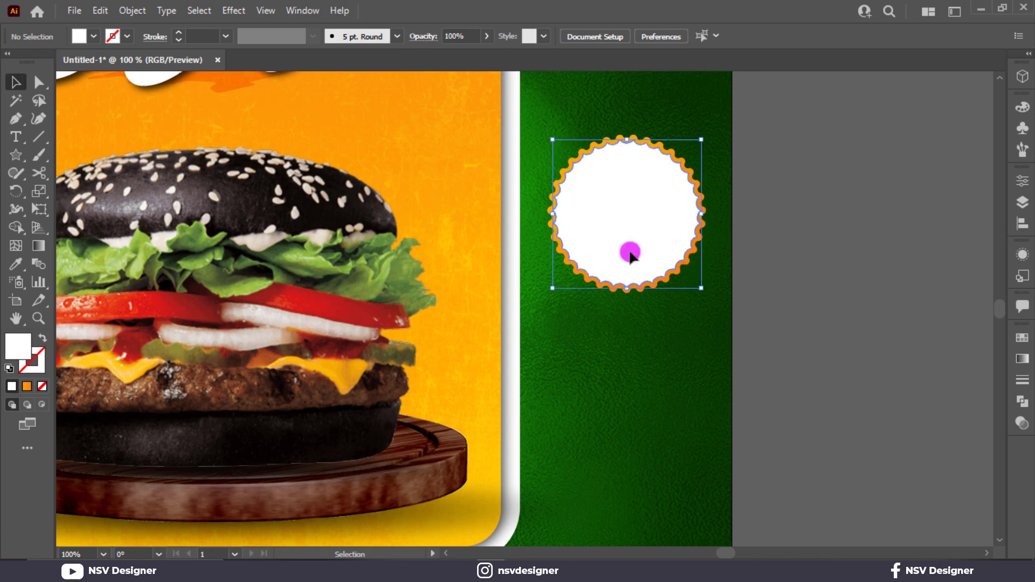
{"action": "left_click", "coordinate": [49, 335]}
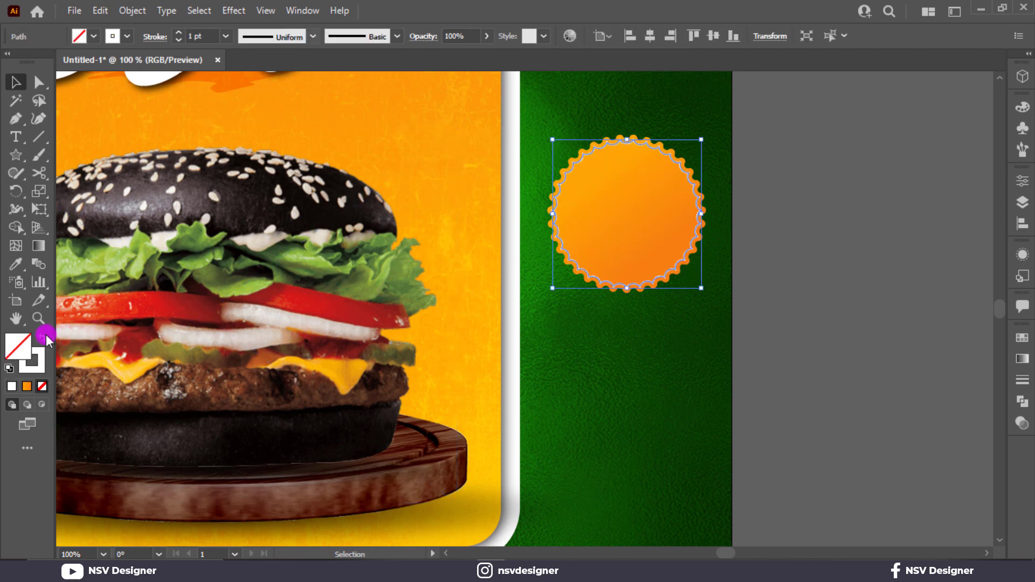
{"action": "left_click", "coordinate": [847, 304]}
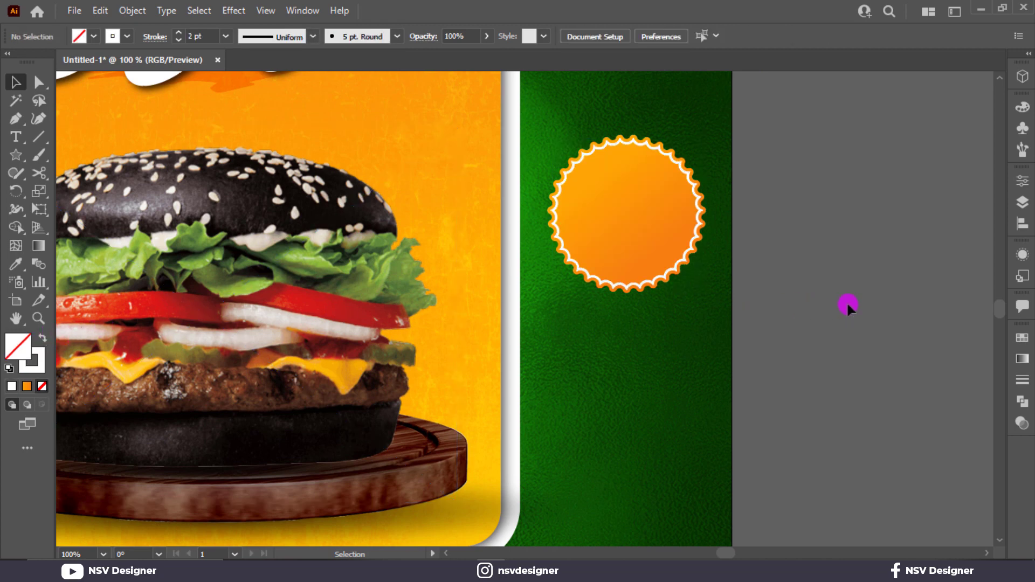
Add the text "15%" on the empty canvas beside the poster.
{"action": "key", "text": "t"}
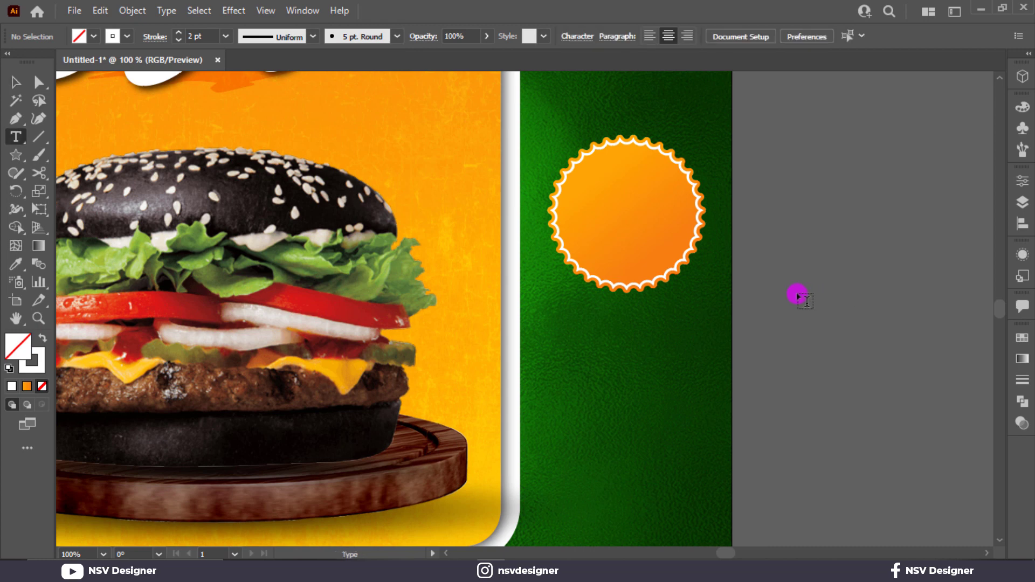
{"action": "left_click", "coordinate": [798, 295]}
{"action": "type", "text": "15"}
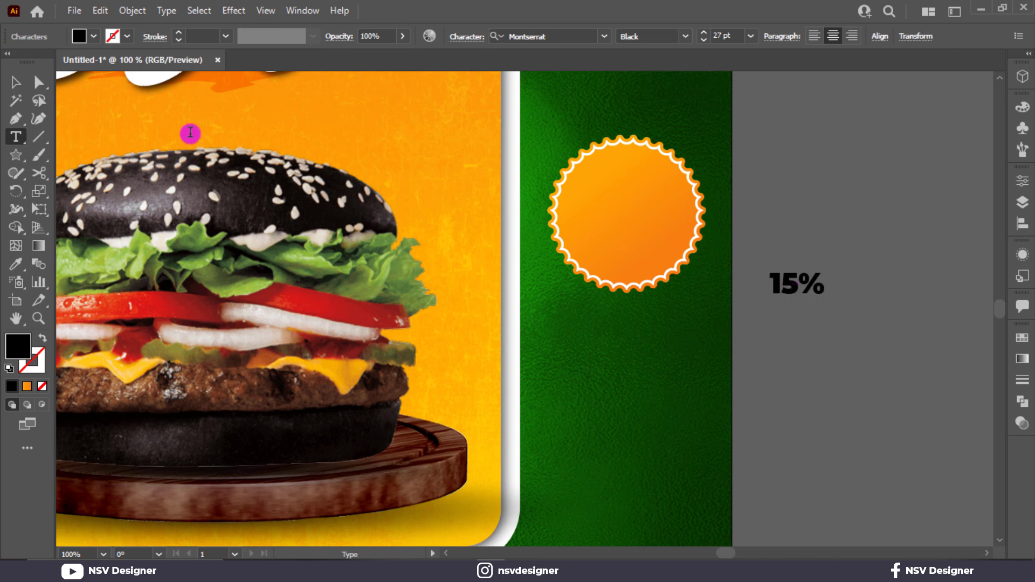
Duplicate the "15%" text directly below itself and change the copy to "OFF".
{"action": "left_click", "coordinate": [17, 85]}
{"action": "left_click_drag", "start_coordinate": [797, 283], "coordinate": [799, 309]}
{"action": "key", "text": "t"}
{"action": "double_click", "coordinate": [799, 309]}
{"action": "key", "text": "BackSpace"}
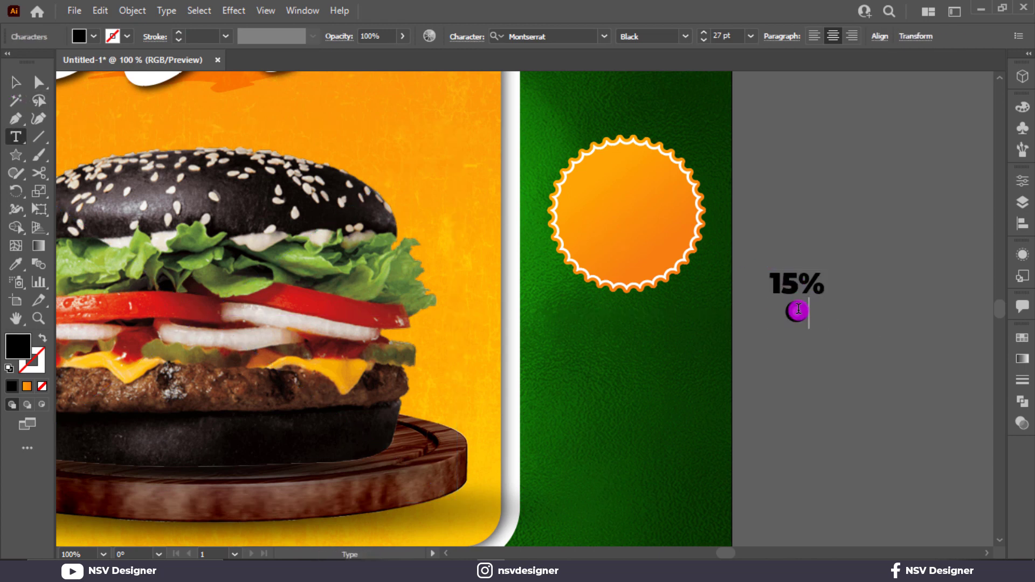
{"action": "type", "text": "OFF"}
{"action": "left_click", "coordinate": [16, 83]}
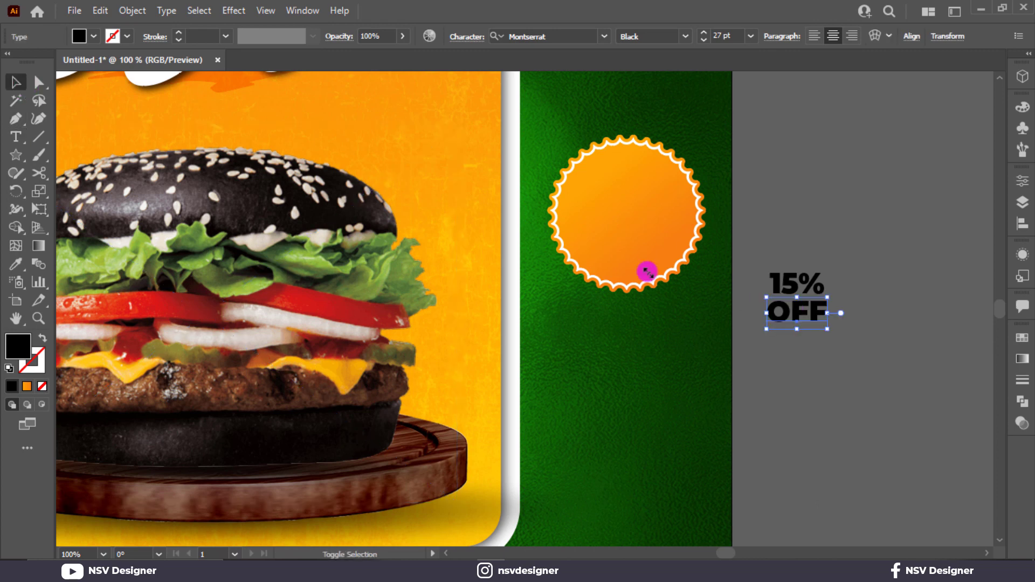
Move the "15%" and "OFF" texts onto the orange badge and enlarge them to fill its middle.
{"action": "left_click_drag", "start_coordinate": [821, 324], "coordinate": [675, 275]}
{"action": "left_click", "coordinate": [840, 333]}
{"action": "left_click_drag", "start_coordinate": [643, 252], "coordinate": [678, 266]}
{"action": "left_click", "coordinate": [752, 267]}
{"action": "scroll", "coordinate": [620, 215], "scroll_direction": "up", "scroll_amount": 1}
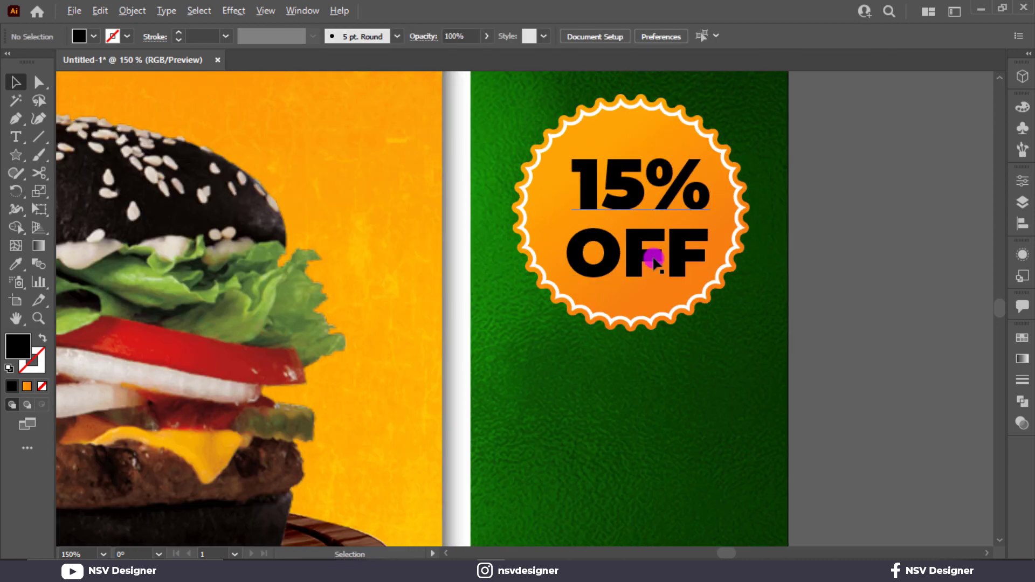
Tighten the gap between "15%" and "OFF" and move both texts up within the orange badge.
{"action": "scroll", "coordinate": [653, 261], "scroll_direction": "up", "scroll_amount": 1}
{"action": "left_click", "coordinate": [612, 259]}
{"action": "left_click_drag", "start_coordinate": [553, 317], "coordinate": [564, 312]}
{"action": "left_click_drag", "start_coordinate": [635, 178], "coordinate": [644, 197]}
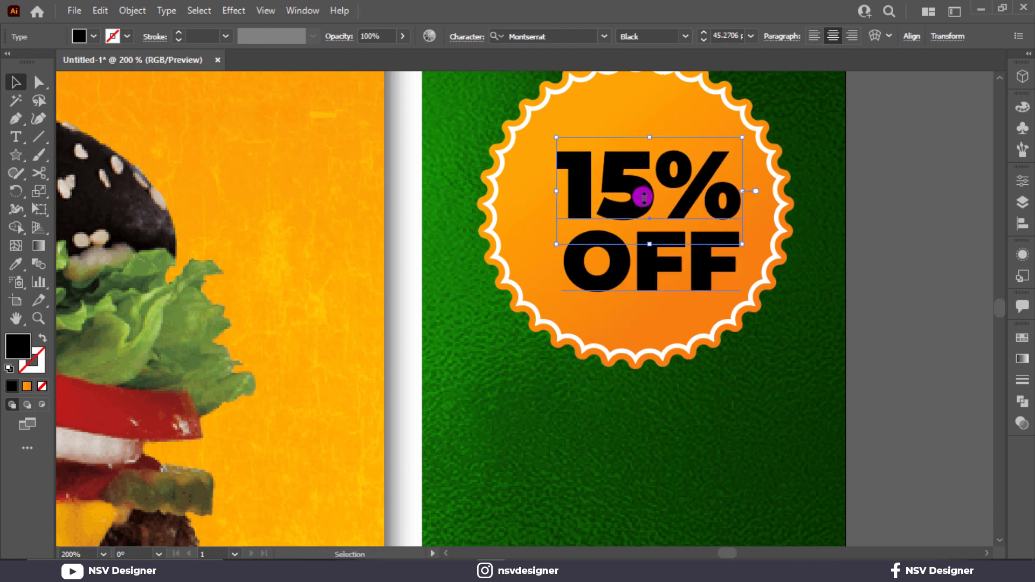
{"action": "left_click", "coordinate": [664, 261], "text": "shift"}
{"action": "left_click_drag", "start_coordinate": [664, 261], "coordinate": [640, 231]}
{"action": "left_click", "coordinate": [878, 251]}
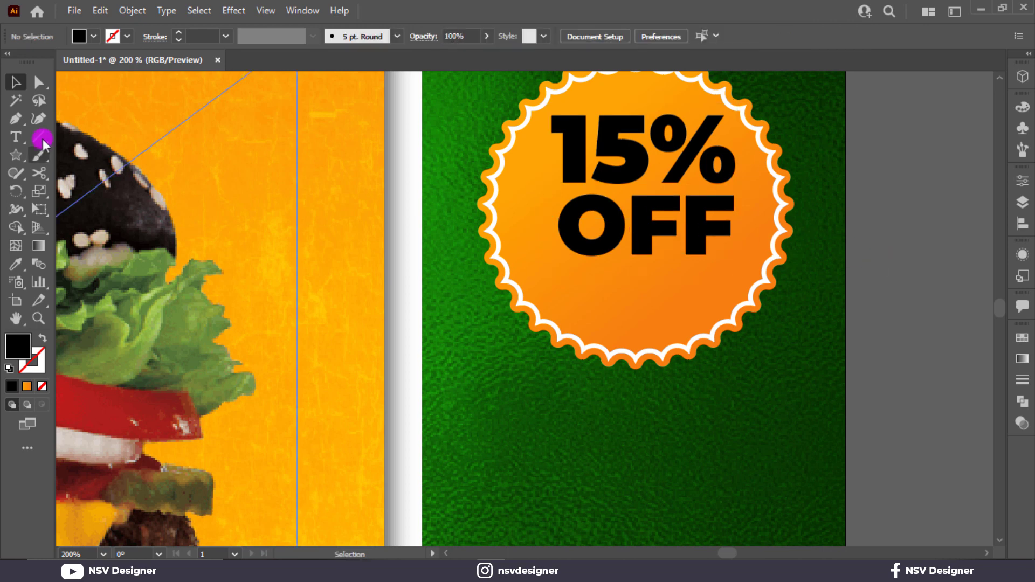
Add the text "Hurry Up!" on the green area below the badge.
{"action": "left_click", "coordinate": [17, 138]}
{"action": "left_click", "coordinate": [606, 452]}
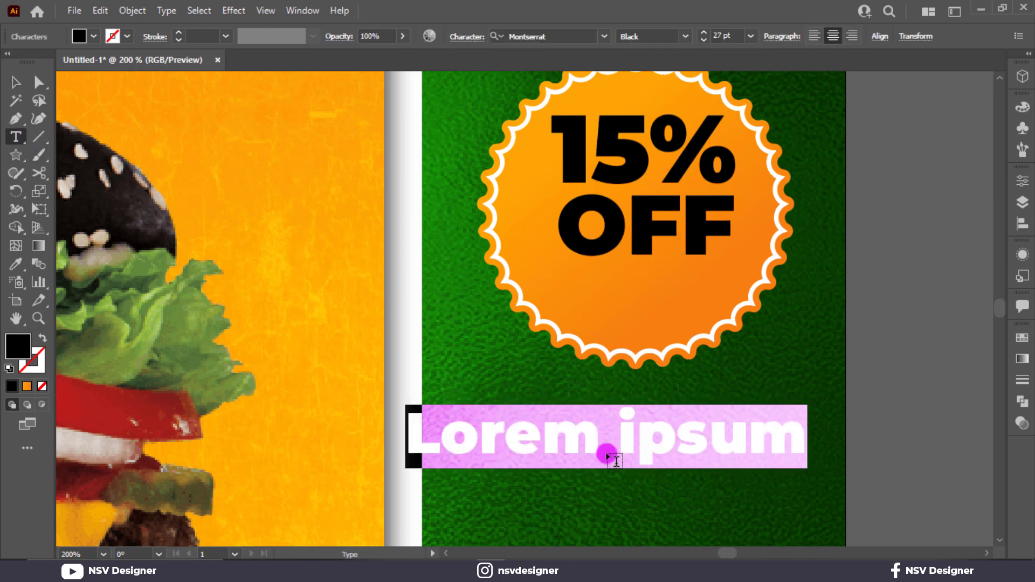
{"action": "type", "text": "Hurry I"}
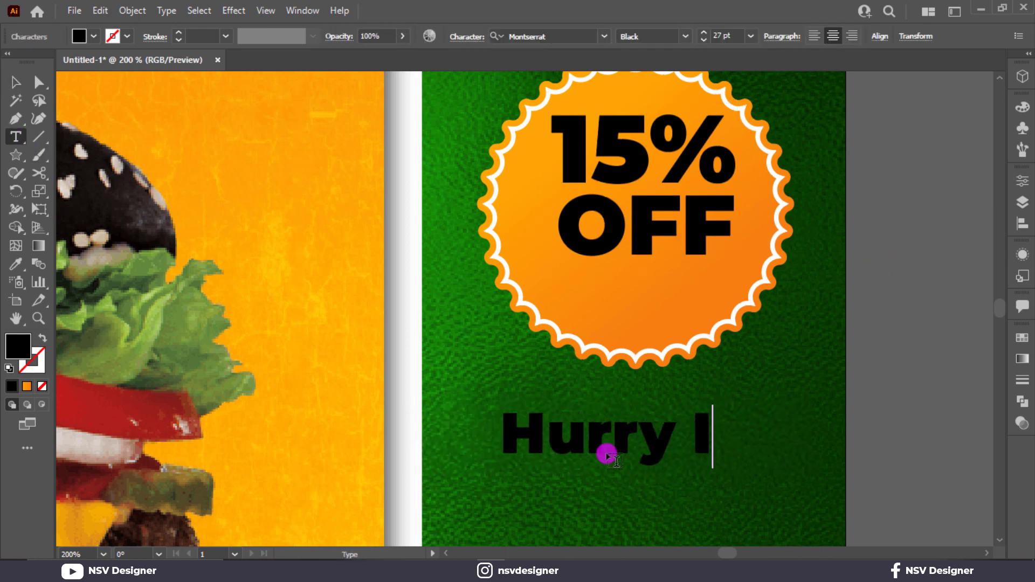
{"action": "key", "text": "BackSpace"}
{"action": "type", "text": "Up!"}
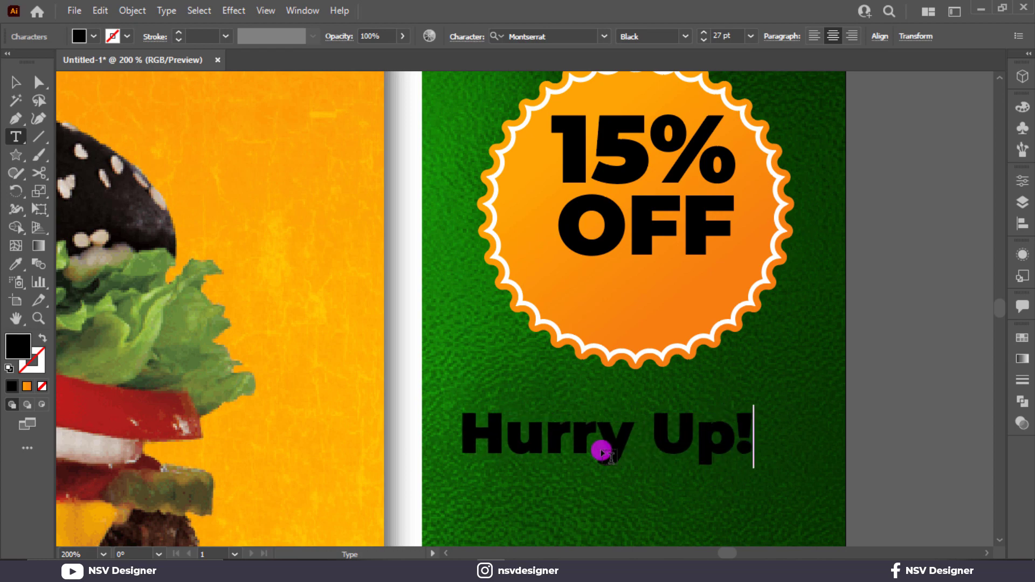
Set "Hurry Up!" in the Dopestyle font, shrink it to about 16.8 pt and place it under "OFF" on the badge.
{"action": "left_click", "coordinate": [15, 82]}
{"action": "left_click", "coordinate": [545, 36]}
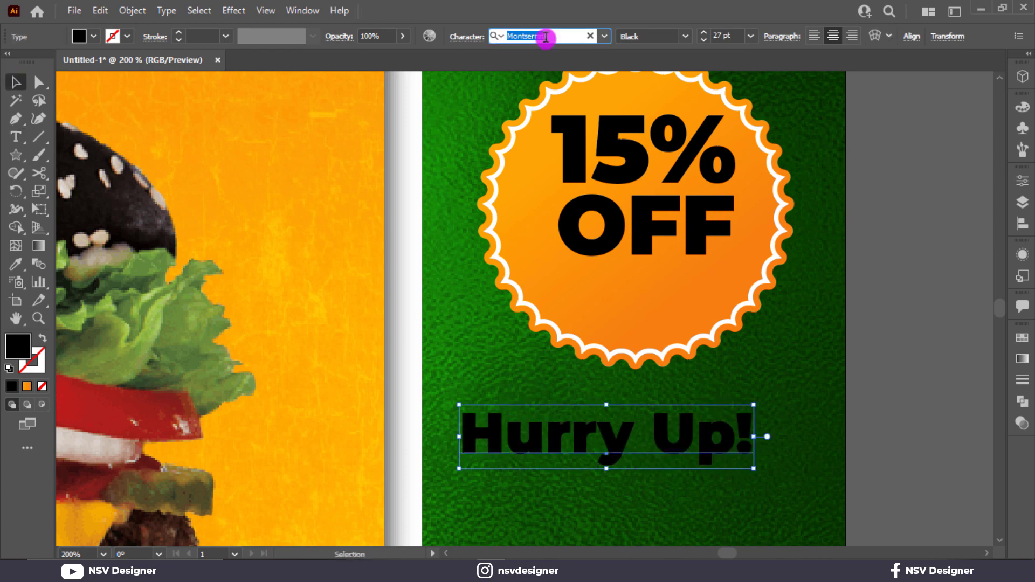
{"action": "type", "text": "dope"}
{"action": "left_click", "coordinate": [712, 102]}
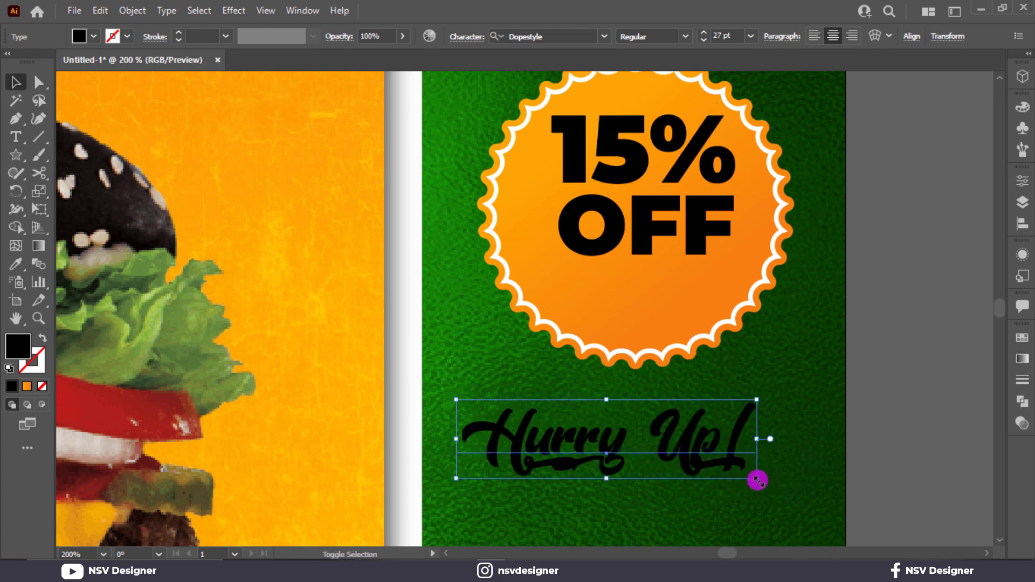
{"action": "left_click_drag", "start_coordinate": [755, 478], "coordinate": [730, 317]}
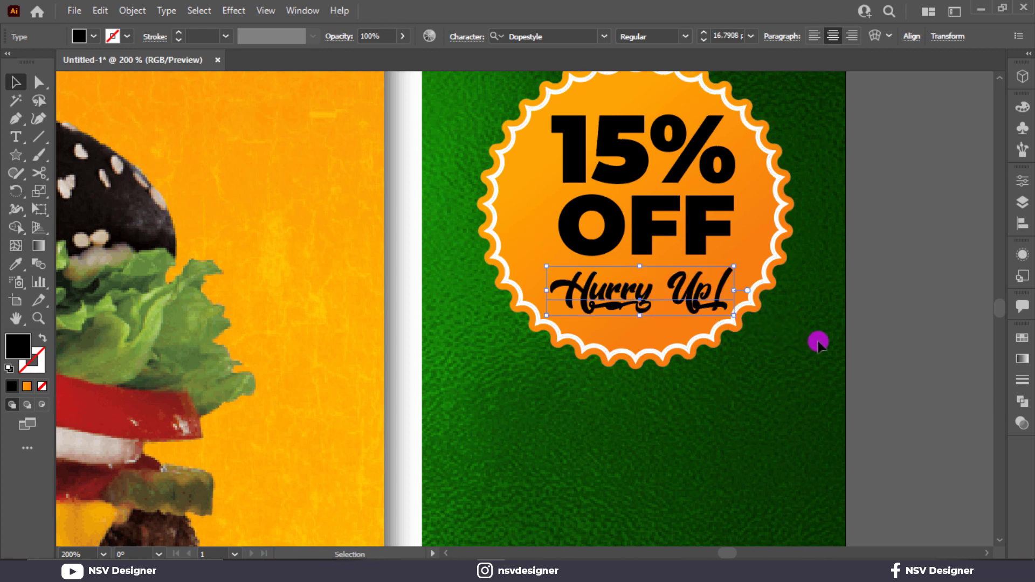
{"action": "left_click", "coordinate": [816, 342]}
Insert a space before the exclamation mark in the "Hurry Up!" text.
{"action": "key", "text": "t"}
{"action": "left_click", "coordinate": [712, 296]}
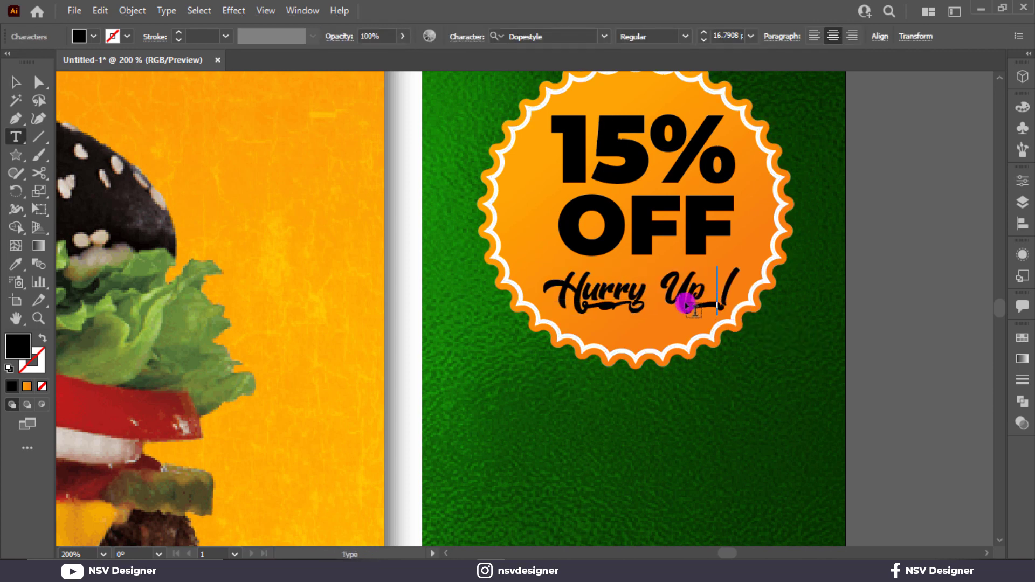
{"action": "key", "text": "BackSpace"}
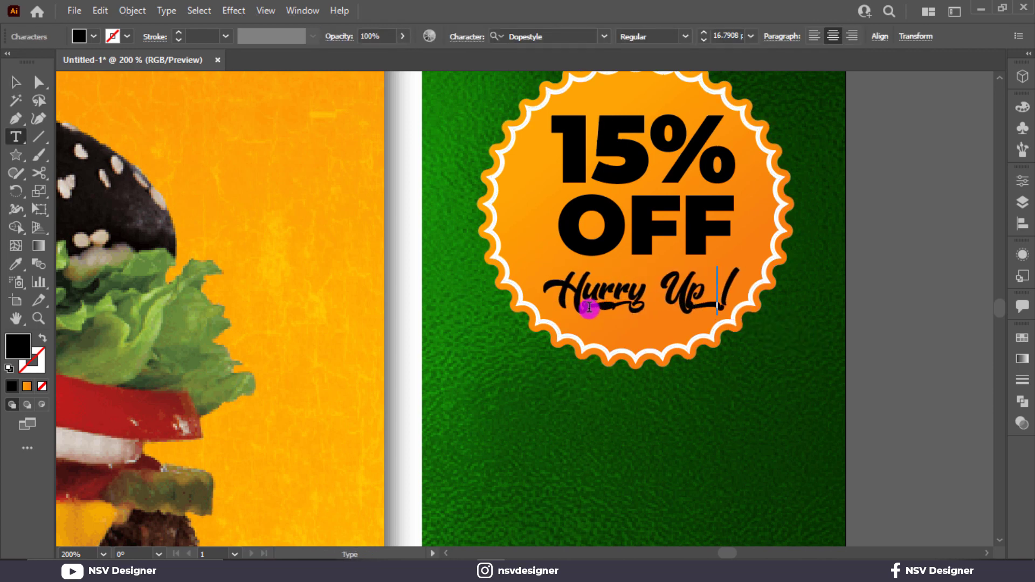
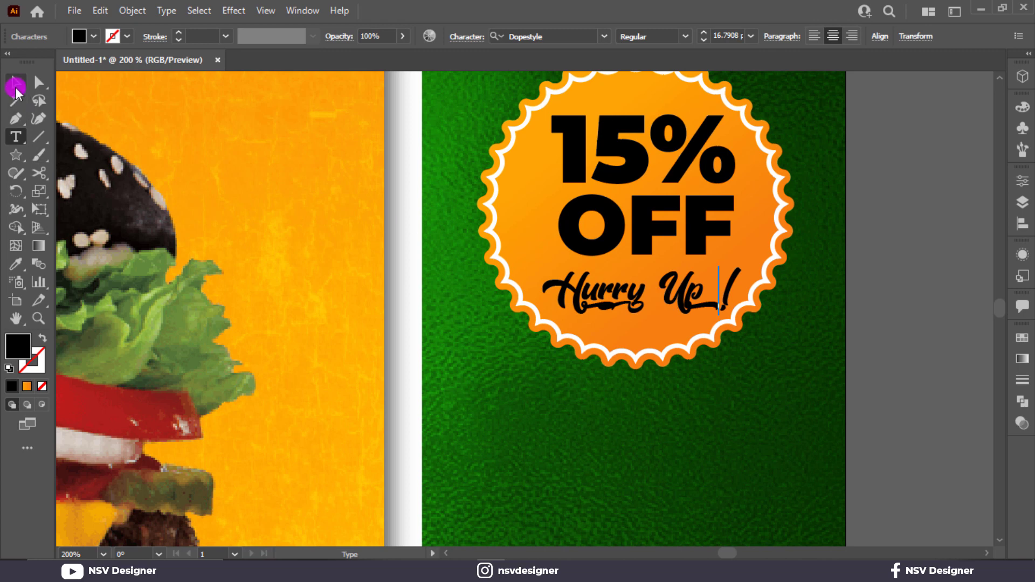
{"action": "left_click", "coordinate": [13, 83]}
Fill the "15%", "OFF" and "Hurry Up !" texts with white.
{"action": "left_click", "coordinate": [663, 237], "text": "shift"}
{"action": "left_click", "coordinate": [643, 132], "text": "shift"}
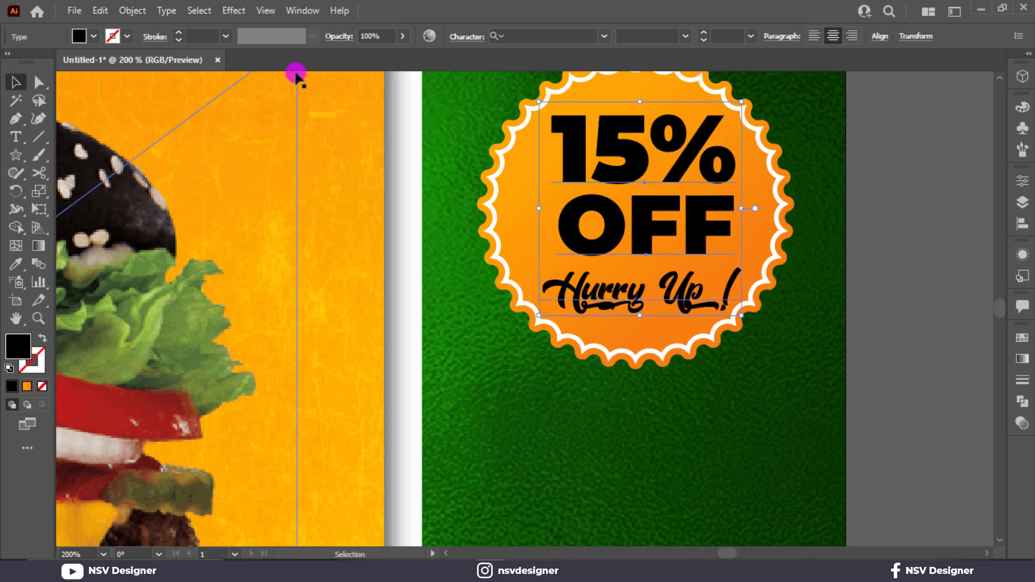
{"action": "left_click", "coordinate": [80, 37]}
{"action": "left_click", "coordinate": [31, 63]}
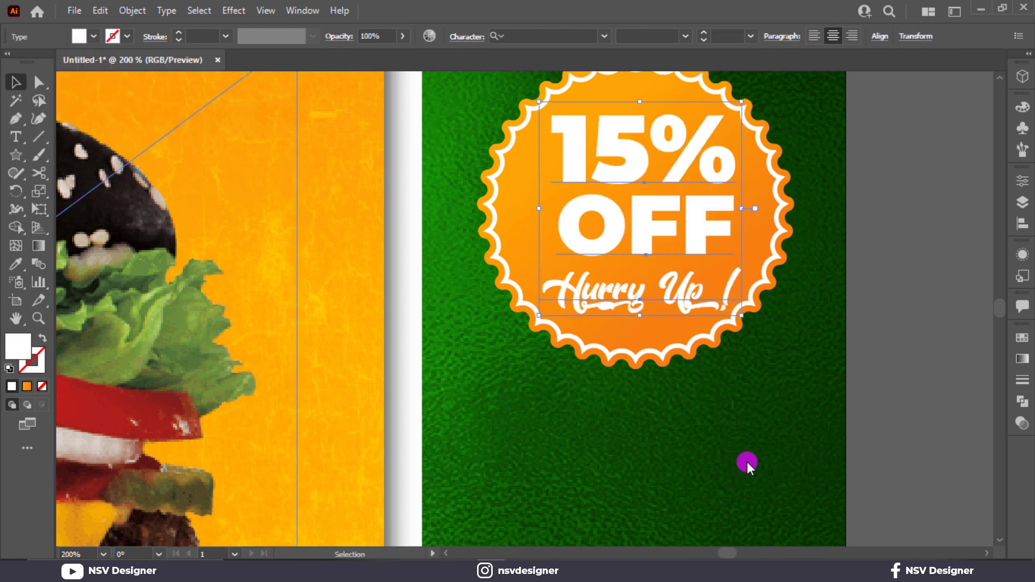
{"action": "left_click", "coordinate": [710, 469]}
Move "Hurry Up !" closer to "OFF" and centre all three texts within the badge.
{"action": "scroll", "coordinate": [688, 434], "scroll_direction": "up", "scroll_amount": 1}
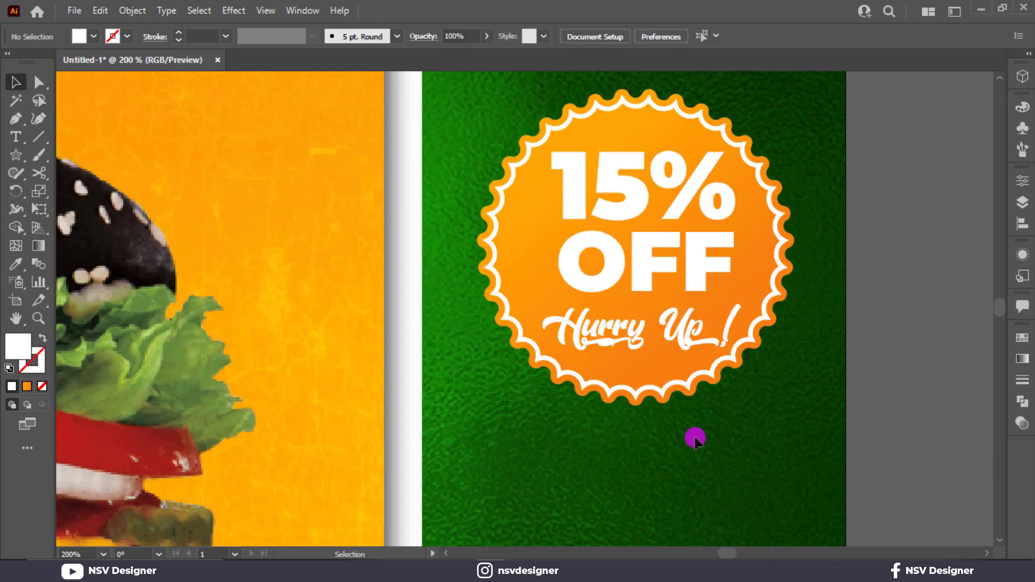
{"action": "left_click_drag", "start_coordinate": [645, 341], "coordinate": [636, 315]}
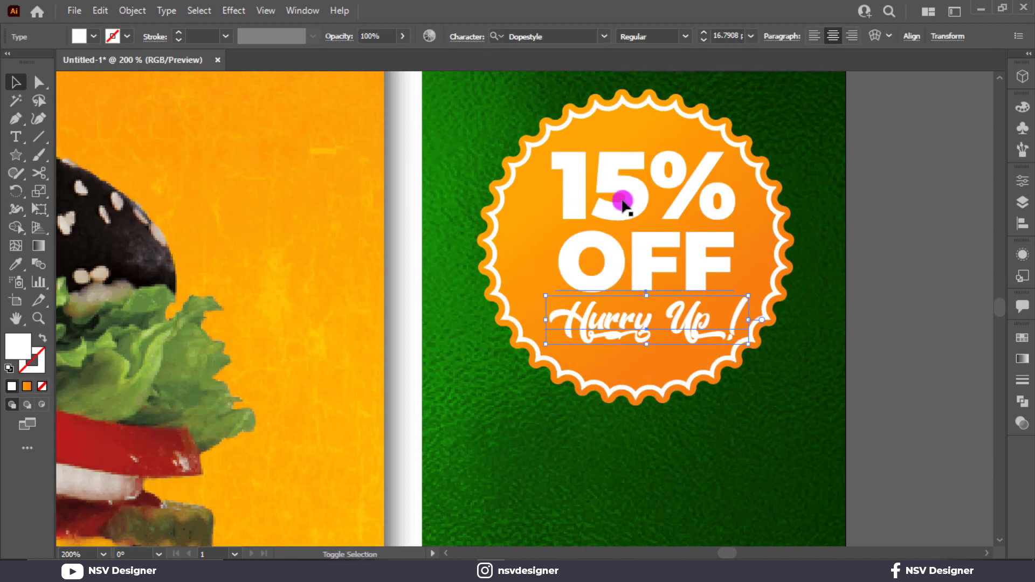
{"action": "left_click_drag", "start_coordinate": [645, 203], "coordinate": [640, 208]}
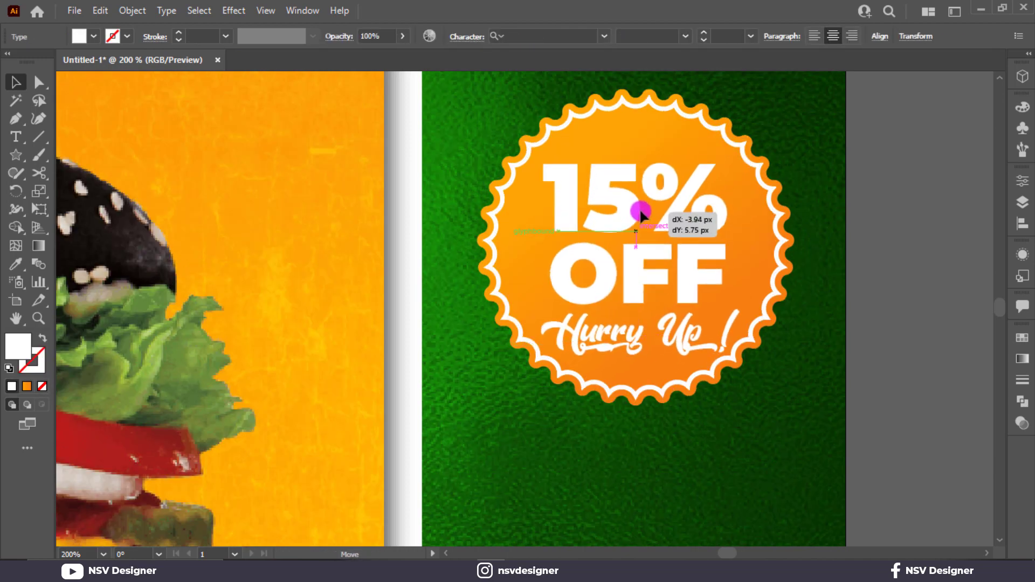
{"action": "left_click", "coordinate": [835, 219]}
Group the badge shapes together with their three texts.
{"action": "left_click_drag", "start_coordinate": [806, 154], "coordinate": [580, 412]}
{"action": "key", "text": "ctrl+g"}
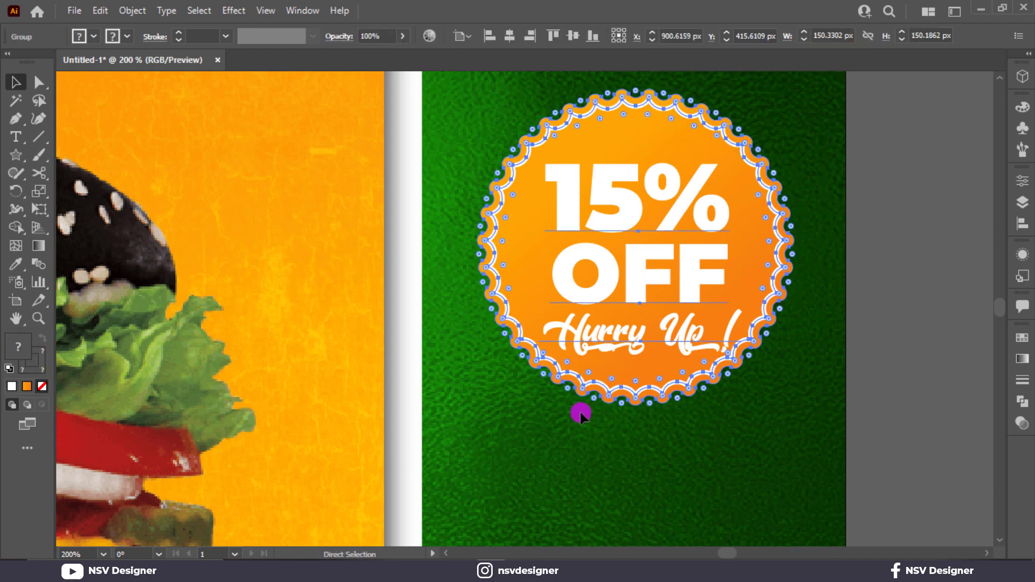
{"action": "key", "text": "ctrl+0"}
Apply a Multiply drop shadow with 75% opacity, 4 px offsets and 3 px blur to the badge, and move it slightly down.
{"action": "left_click", "coordinate": [243, 10]}
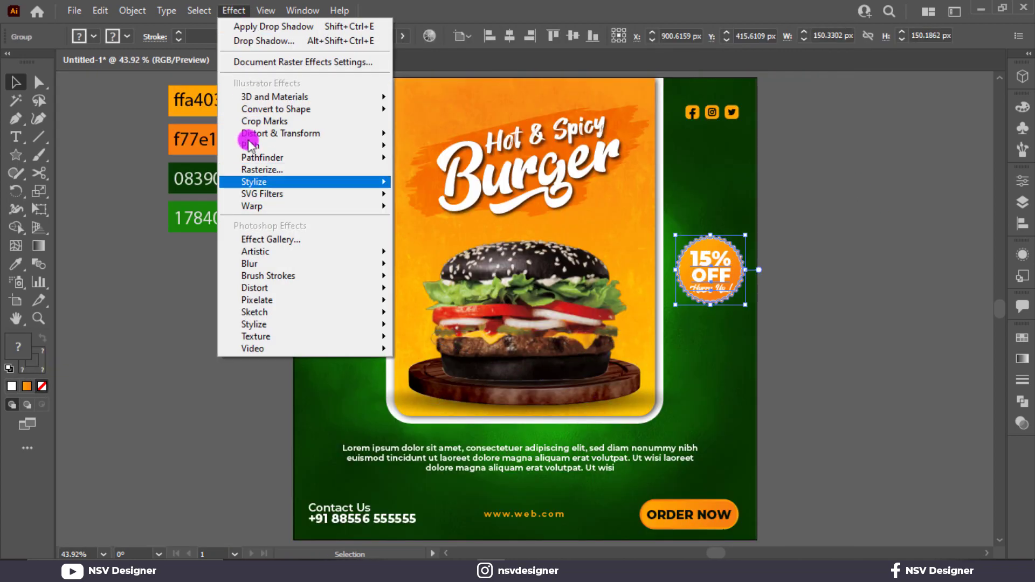
{"action": "mouse_move", "coordinate": [358, 180]}
{"action": "left_click", "coordinate": [414, 185]}
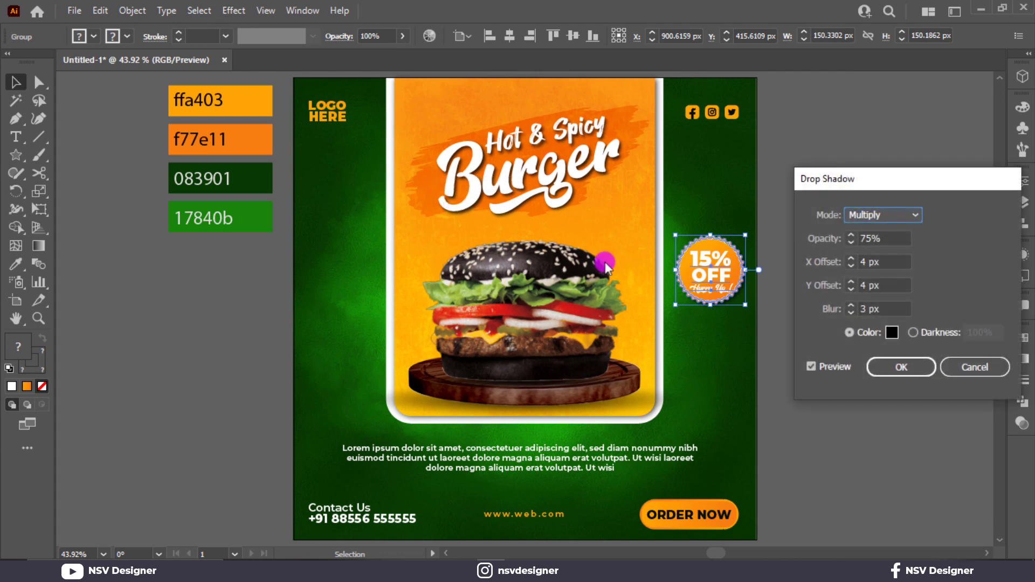
{"action": "left_click", "coordinate": [892, 368]}
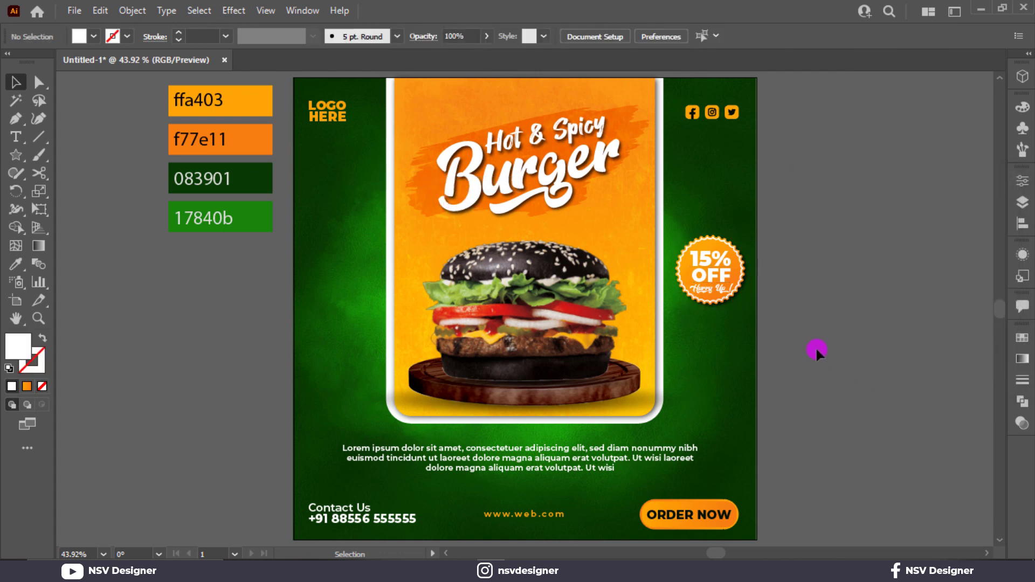
{"action": "left_click_drag", "start_coordinate": [705, 282], "coordinate": [703, 295]}
{"action": "left_click", "coordinate": [845, 296]}
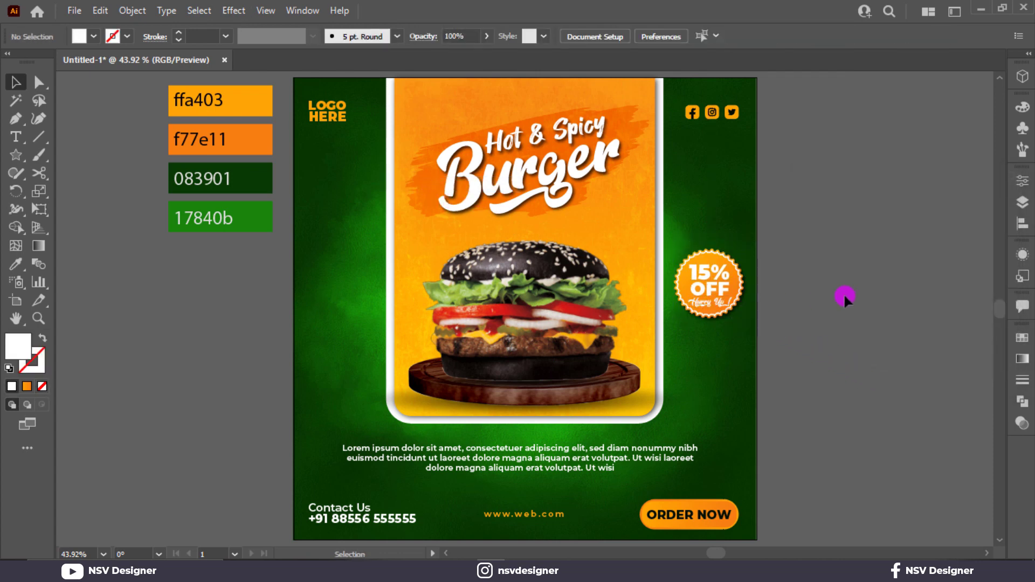